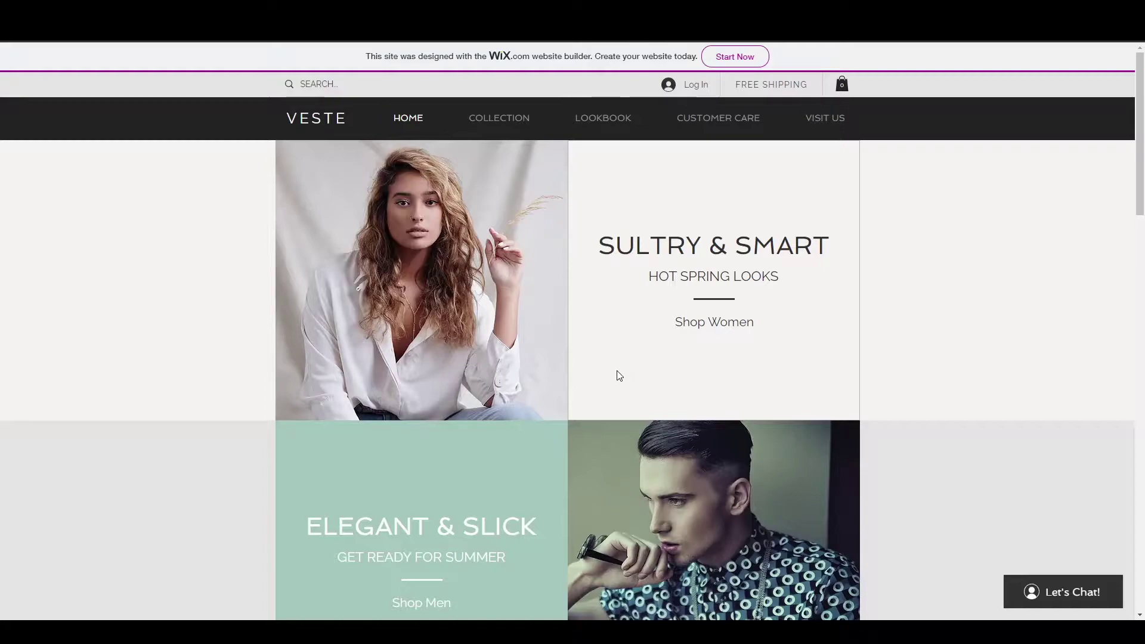
Sign in to Wix with the Google account and start a new site from My Sites
{"action": "scroll", "coordinate": [624, 371], "scroll_direction": "down", "scroll_amount": 10}
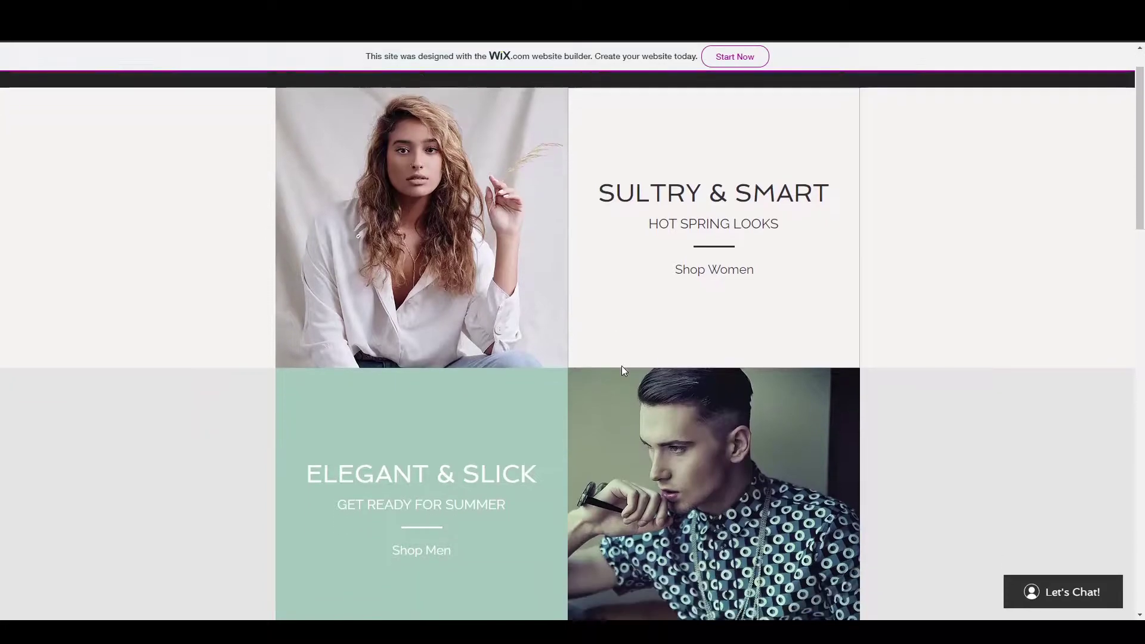
{"action": "scroll", "coordinate": [624, 371], "scroll_direction": "down", "scroll_amount": 8}
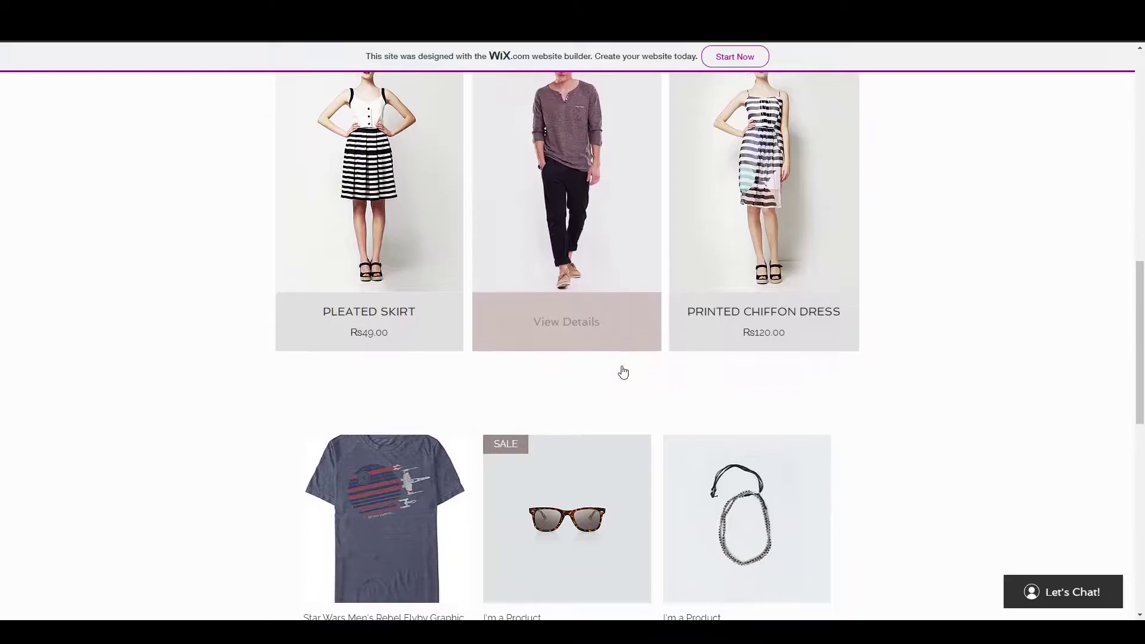
{"action": "scroll", "coordinate": [623, 366], "scroll_direction": "down", "scroll_amount": 5}
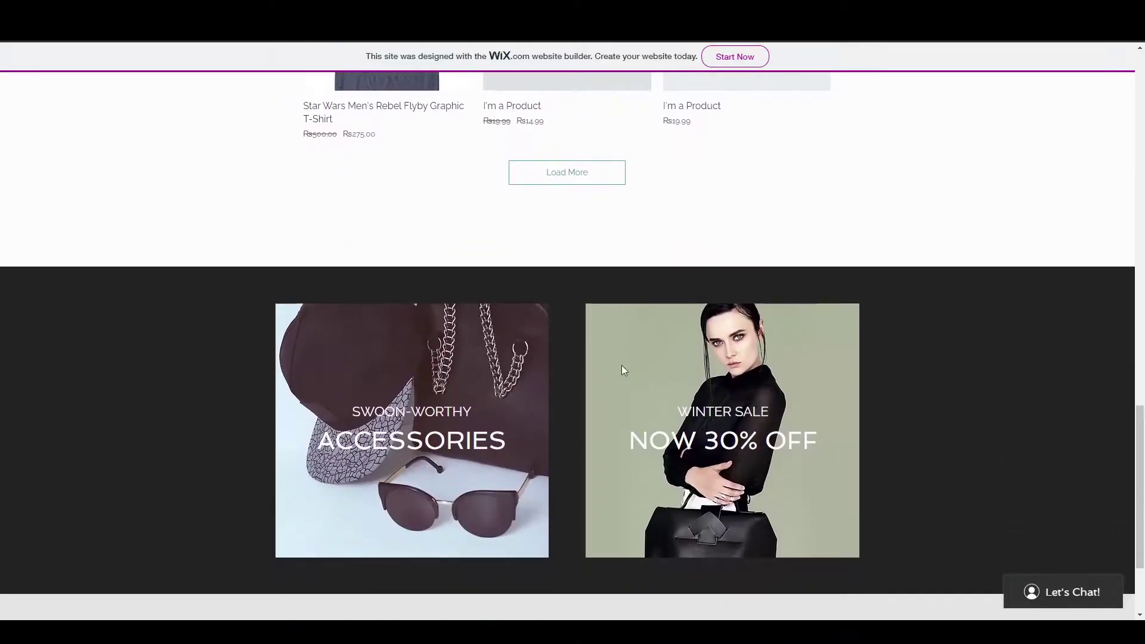
{"action": "scroll", "coordinate": [622, 366], "scroll_direction": "up", "scroll_amount": 8}
{"action": "mouse_move", "coordinate": [562, 373]}
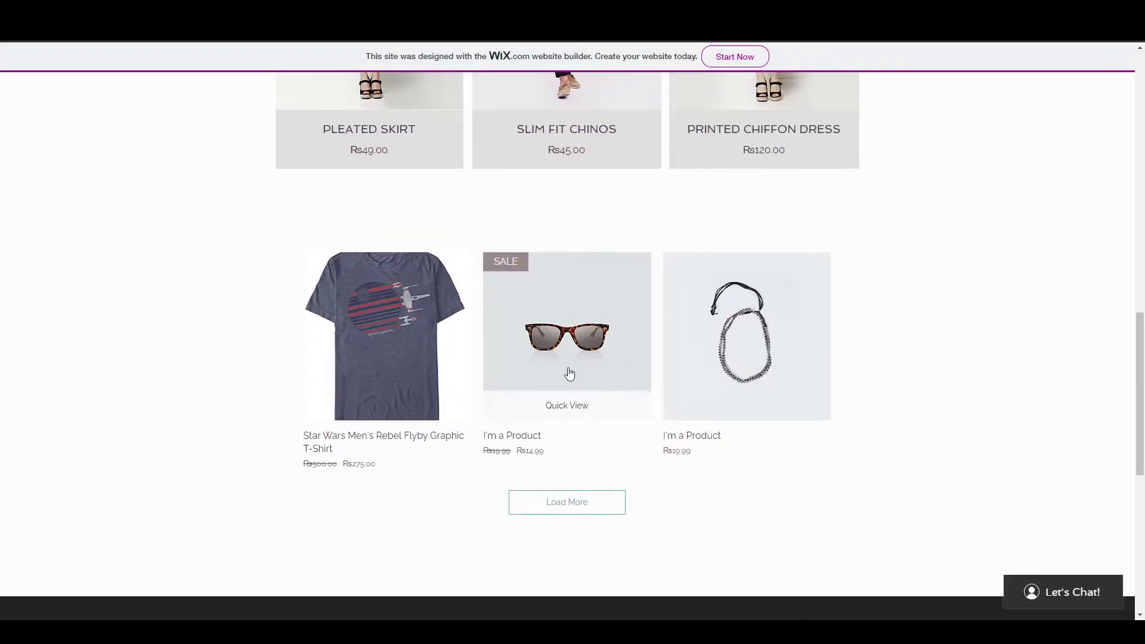
{"action": "mouse_move", "coordinate": [345, 277]}
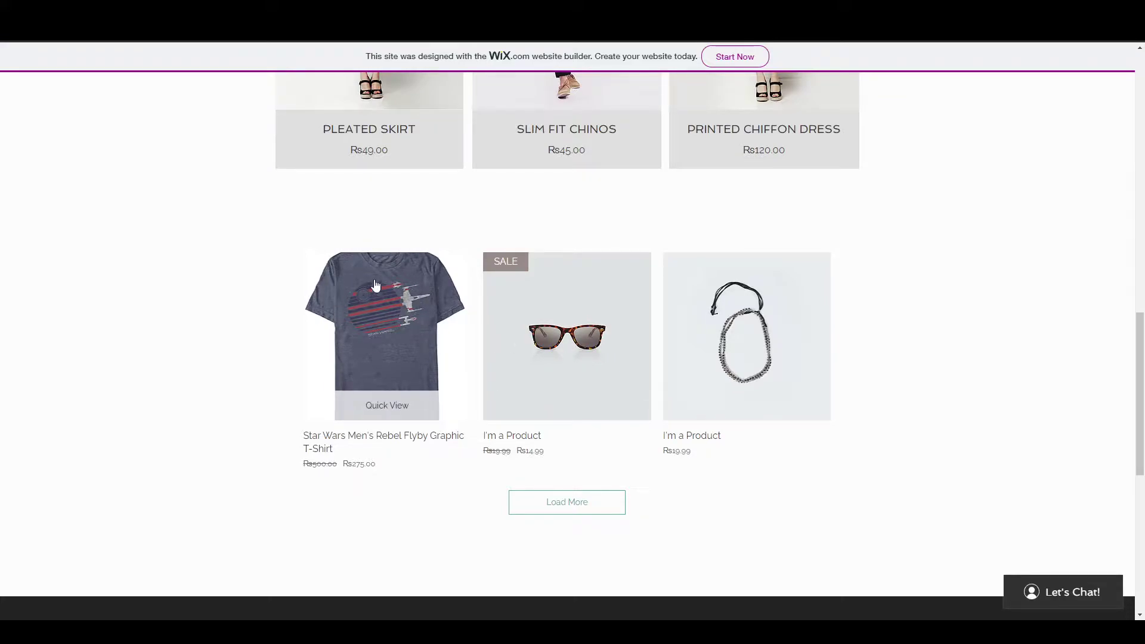
{"action": "scroll", "coordinate": [358, 353], "scroll_direction": "up", "scroll_amount": 3}
{"action": "scroll", "coordinate": [357, 353], "scroll_direction": "up", "scroll_amount": 10}
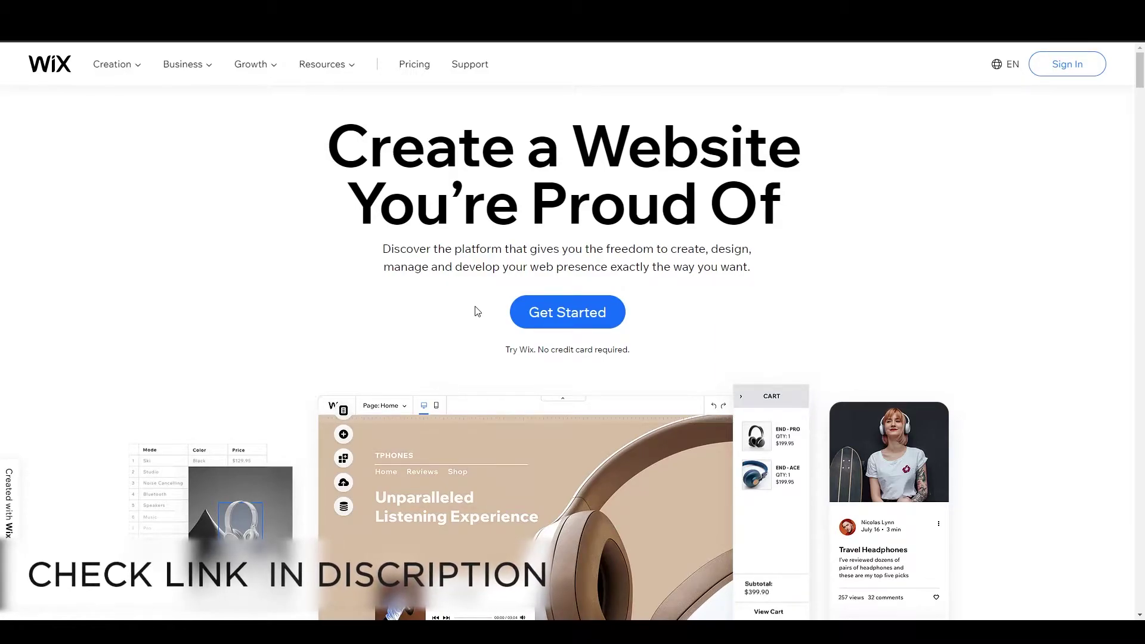
{"action": "left_click", "coordinate": [553, 312]}
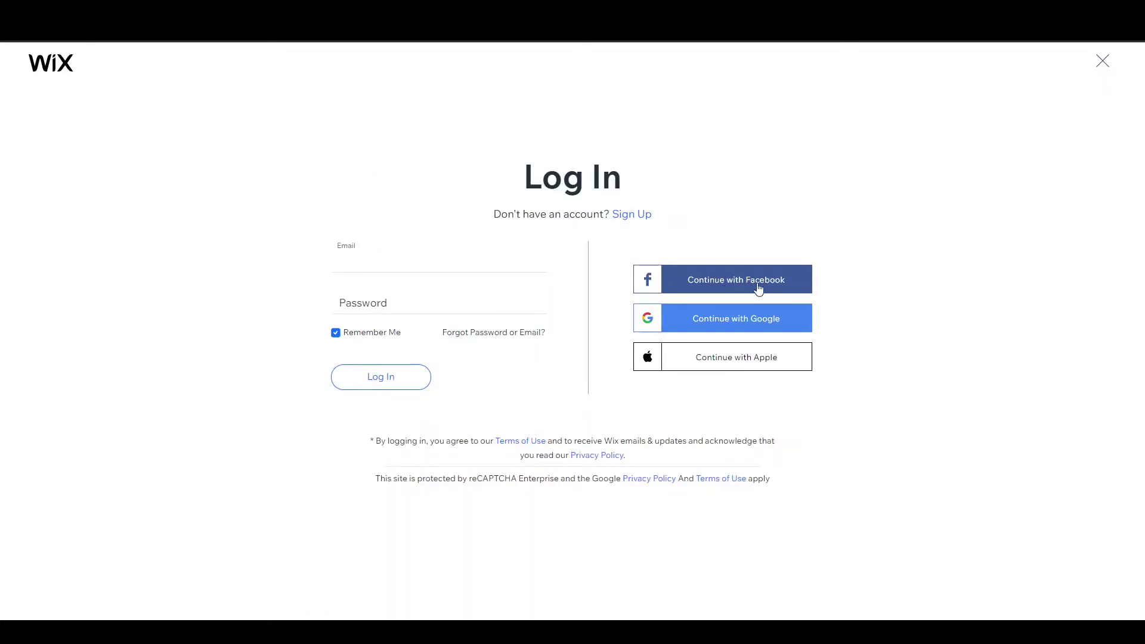
{"action": "left_click", "coordinate": [729, 322]}
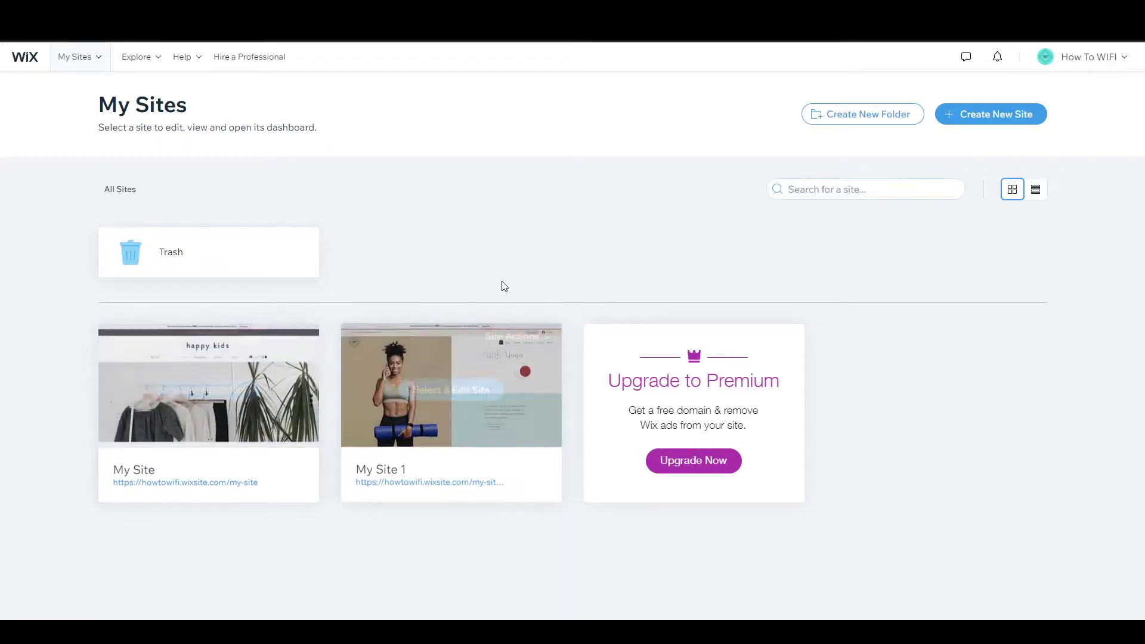
{"action": "left_click", "coordinate": [997, 118]}
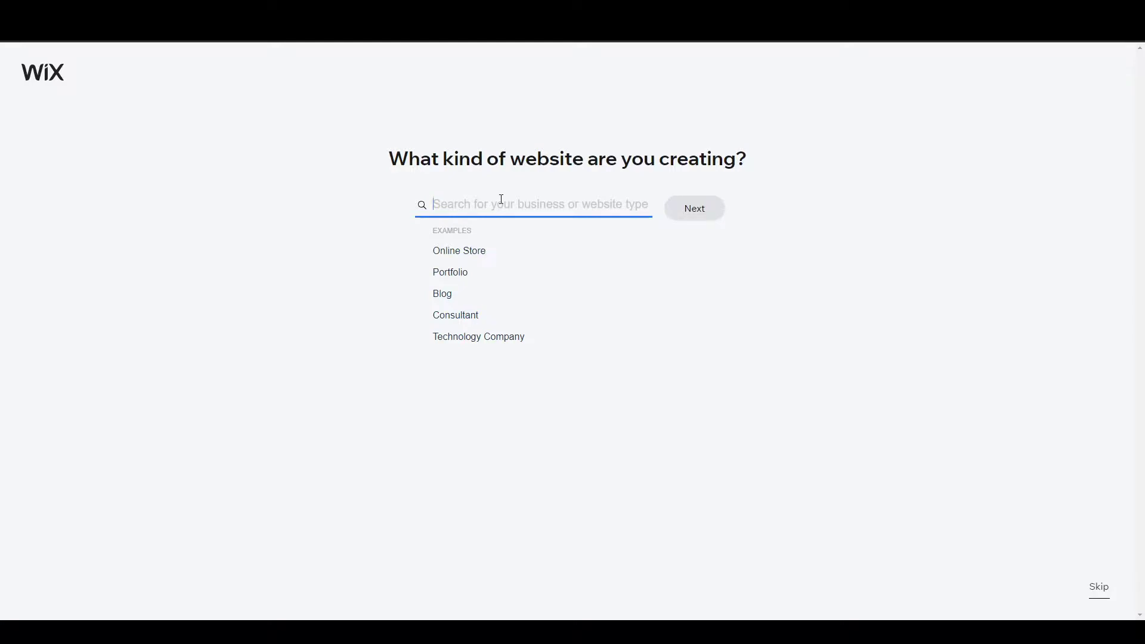
Set the website type to Online Clothing Store from the 'clothi' suggestions and continue
{"action": "left_click", "coordinate": [471, 252]}
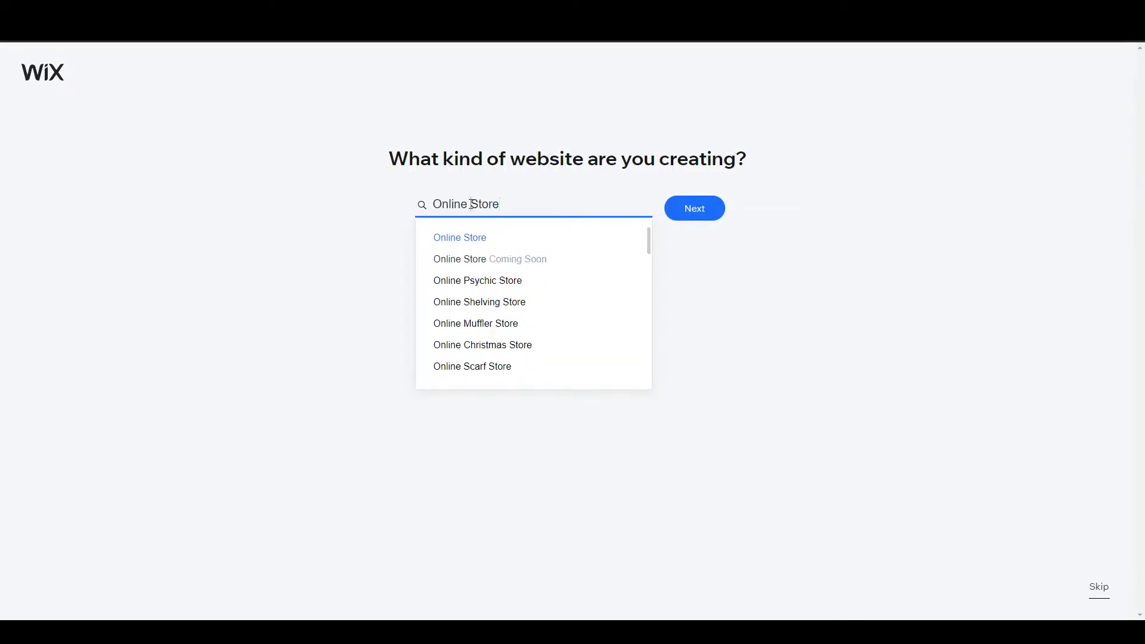
{"action": "type", "text": "clothi"}
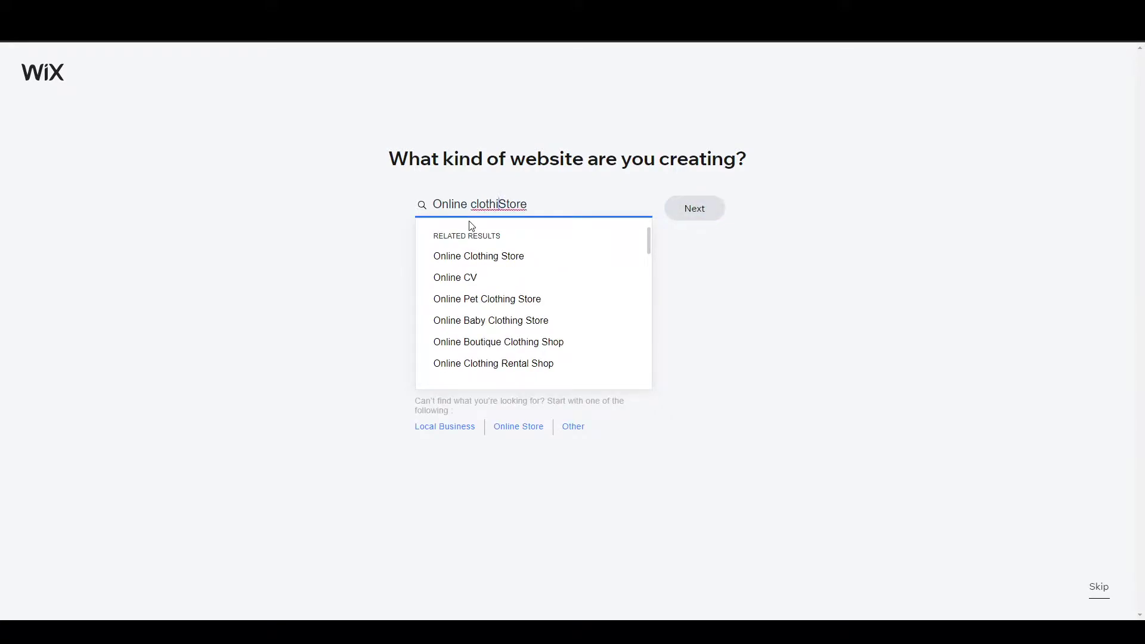
{"action": "left_click", "coordinate": [484, 257]}
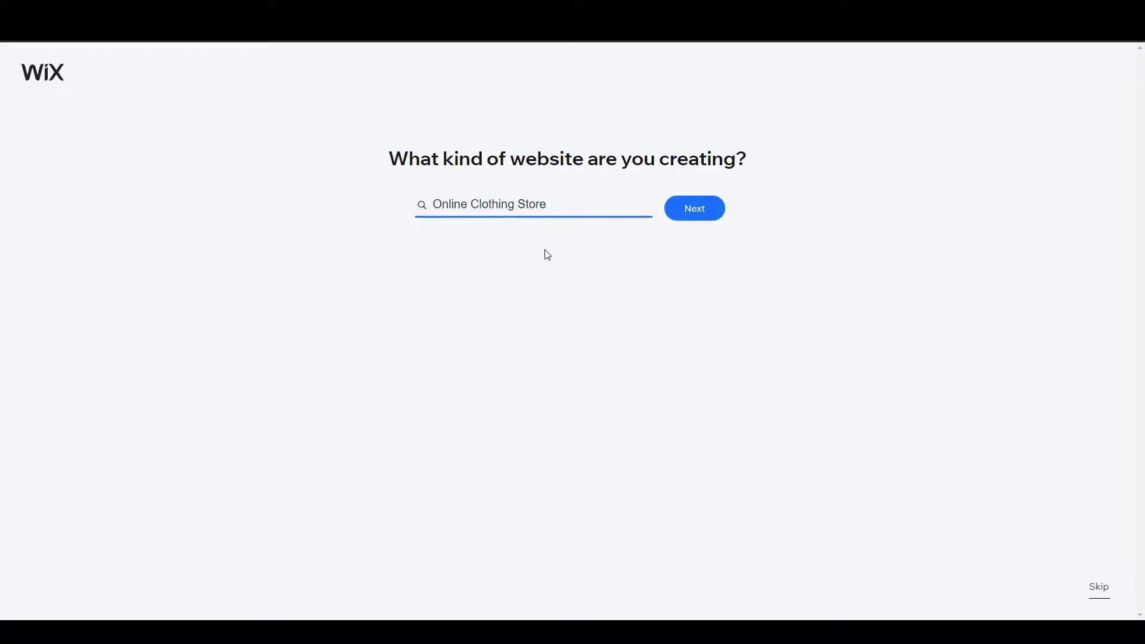
{"action": "left_click", "coordinate": [709, 212]}
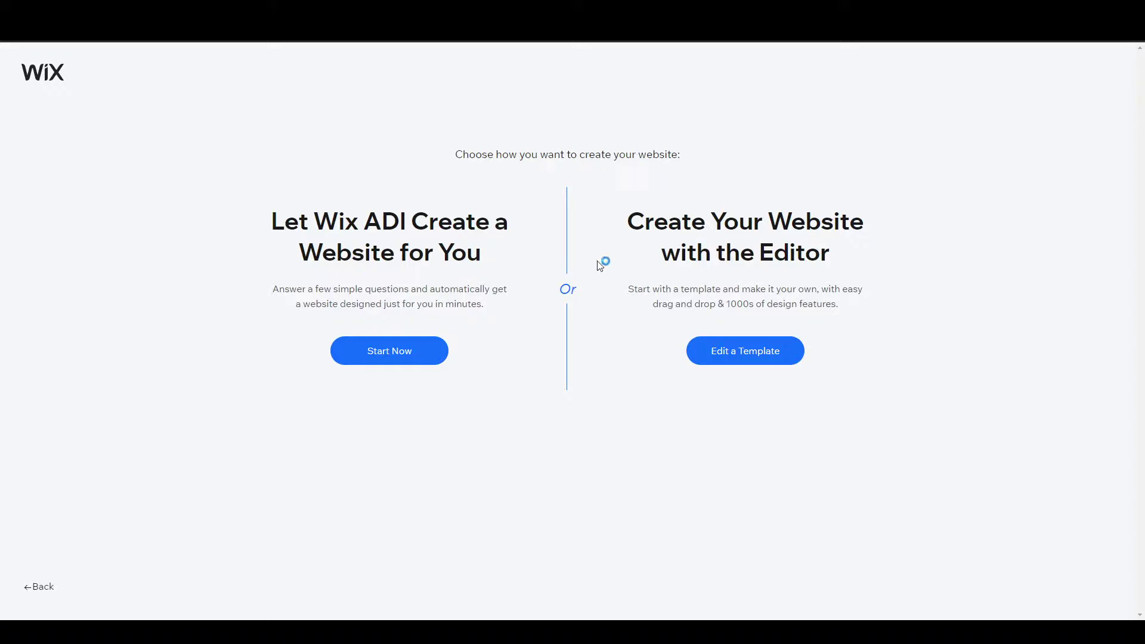
Choose to build the site by editing a template instead of generating it automatically
{"action": "left_click_drag", "start_coordinate": [302, 249], "coordinate": [483, 253]}
{"action": "left_click_drag", "start_coordinate": [285, 253], "coordinate": [493, 256]}
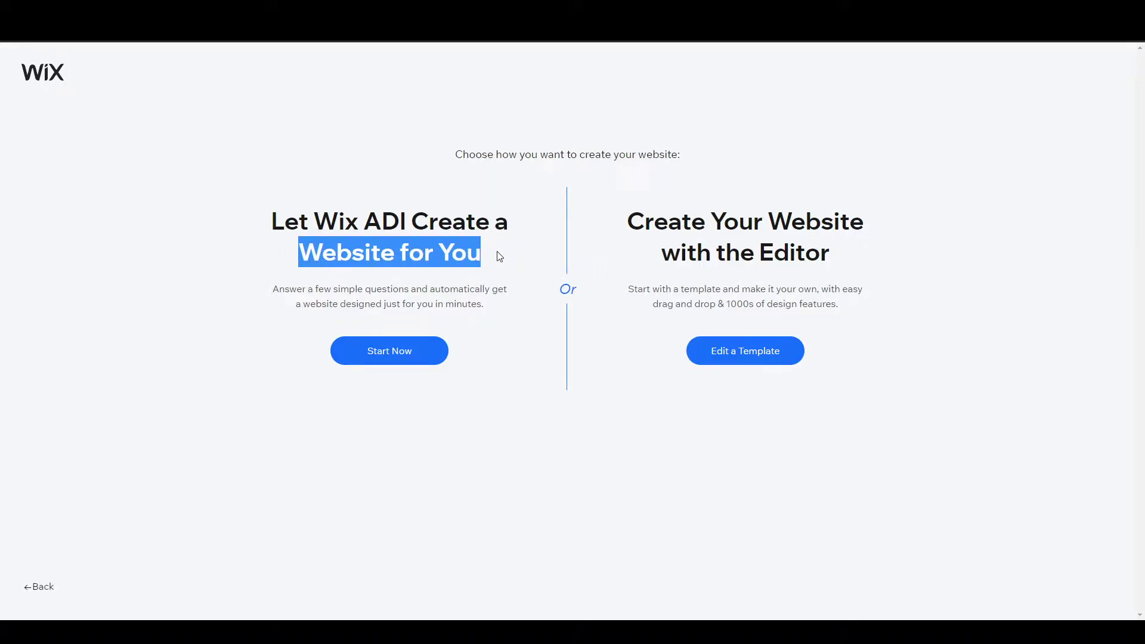
{"action": "left_click", "coordinate": [518, 278]}
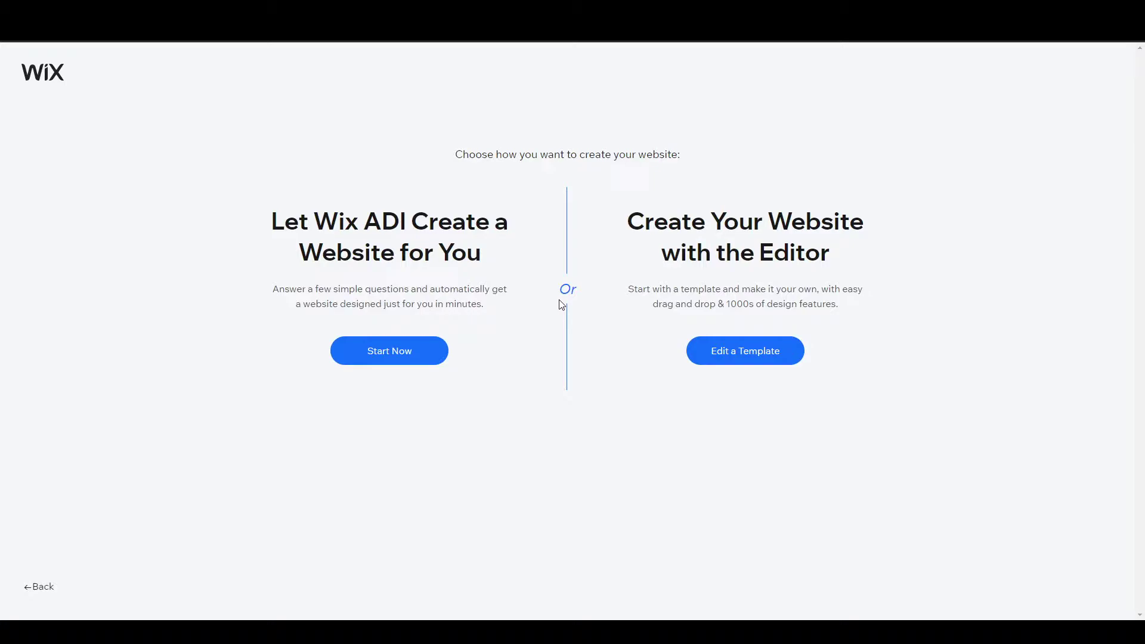
{"action": "left_click", "coordinate": [750, 356]}
Find the Veste Clothing Store among the Fashion & Clothing templates and open its full demo
{"action": "mouse_move", "coordinate": [615, 348]}
{"action": "mouse_move", "coordinate": [143, 341]}
{"action": "scroll", "coordinate": [18, 394], "scroll_direction": "down", "scroll_amount": 5}
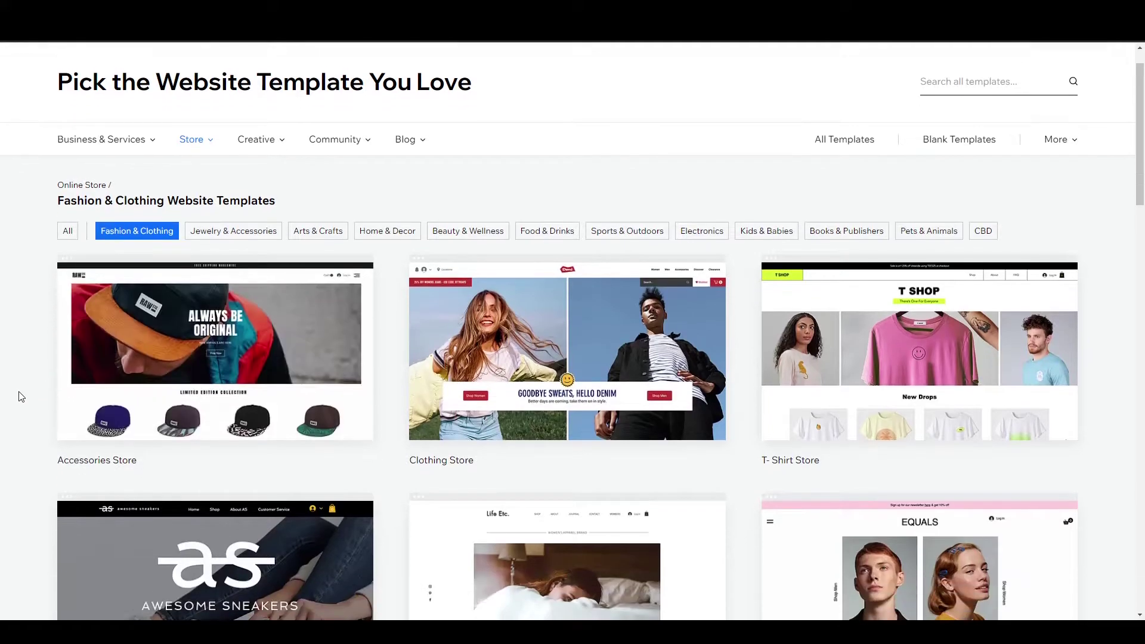
{"action": "scroll", "coordinate": [14, 388], "scroll_direction": "down", "scroll_amount": 5}
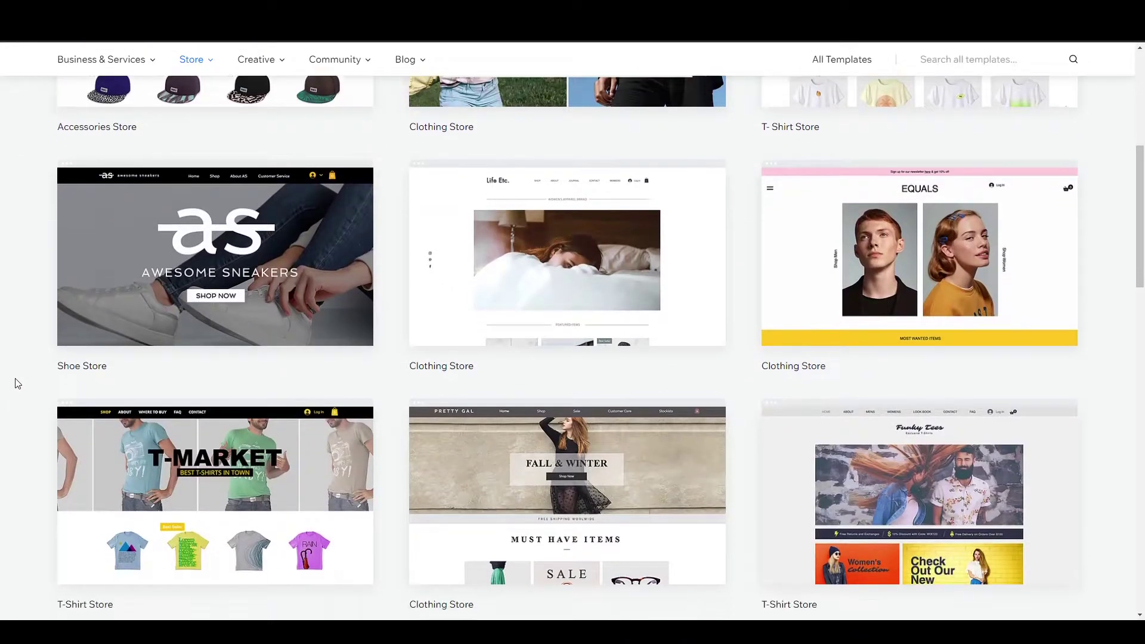
{"action": "scroll", "coordinate": [18, 382], "scroll_direction": "down", "scroll_amount": 6}
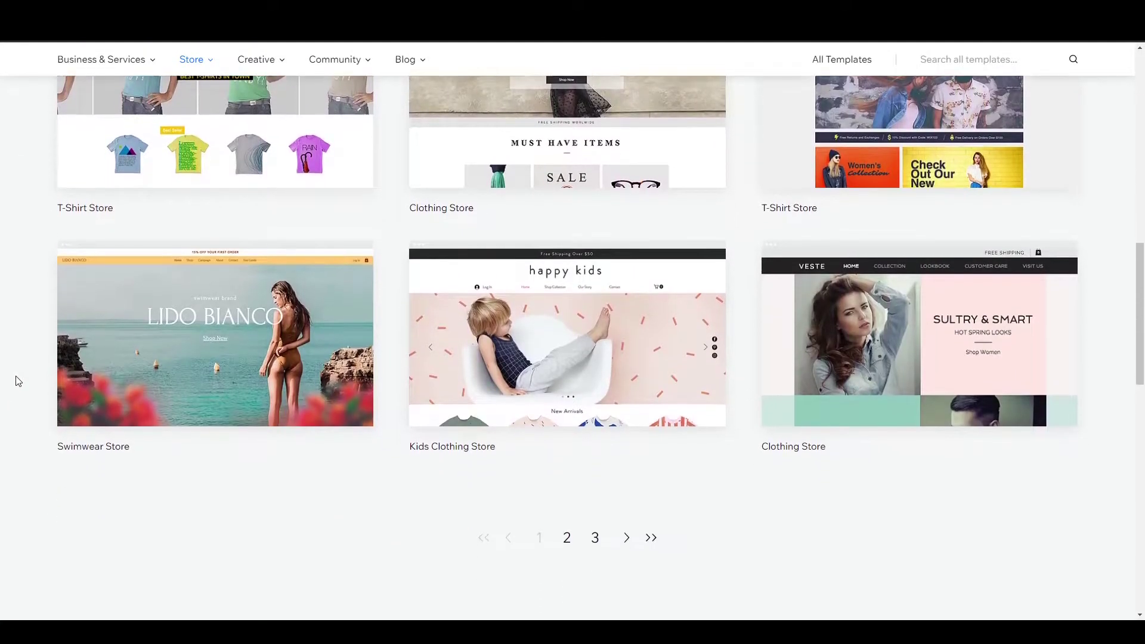
{"action": "scroll", "coordinate": [18, 381], "scroll_direction": "up", "scroll_amount": 5}
{"action": "scroll", "coordinate": [18, 382], "scroll_direction": "up", "scroll_amount": 10}
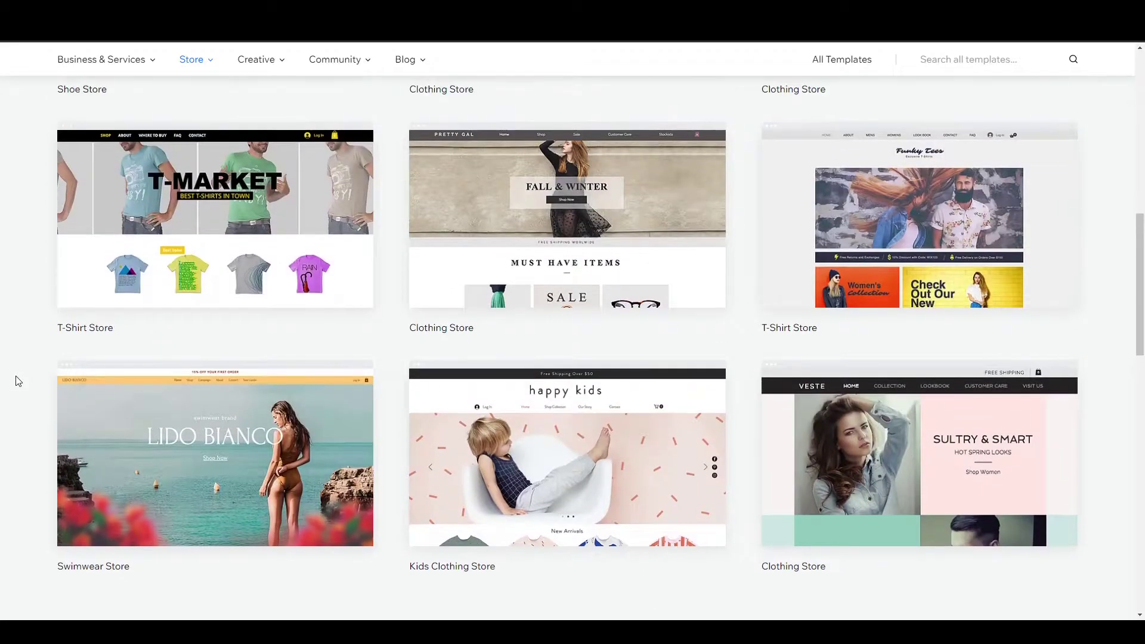
{"action": "scroll", "coordinate": [17, 380], "scroll_direction": "up", "scroll_amount": 1}
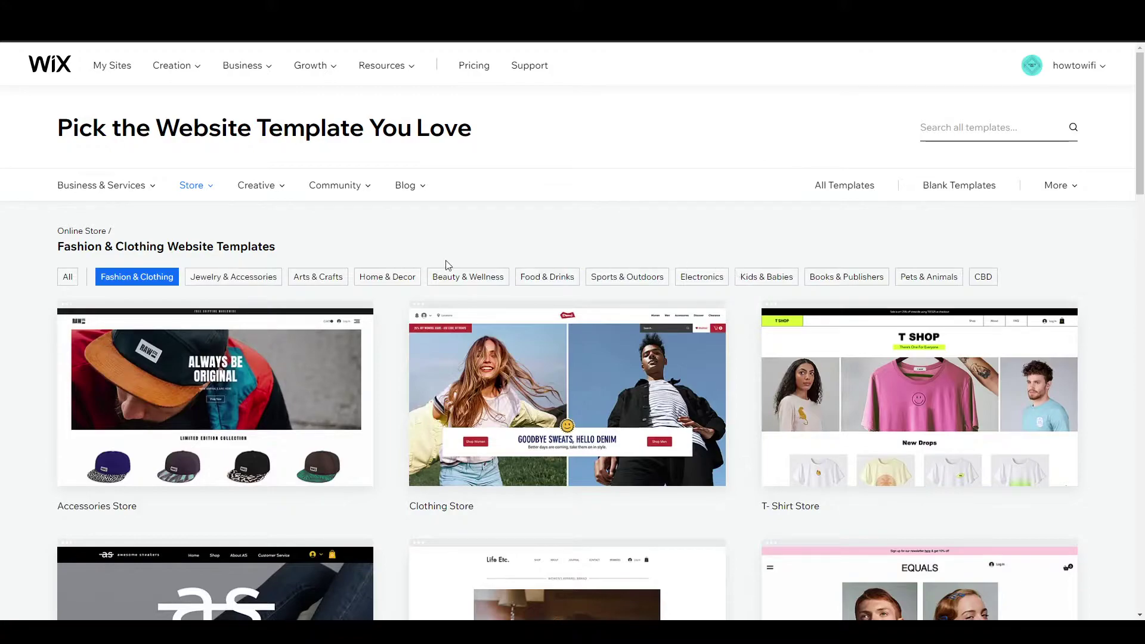
{"action": "mouse_move", "coordinate": [610, 306]}
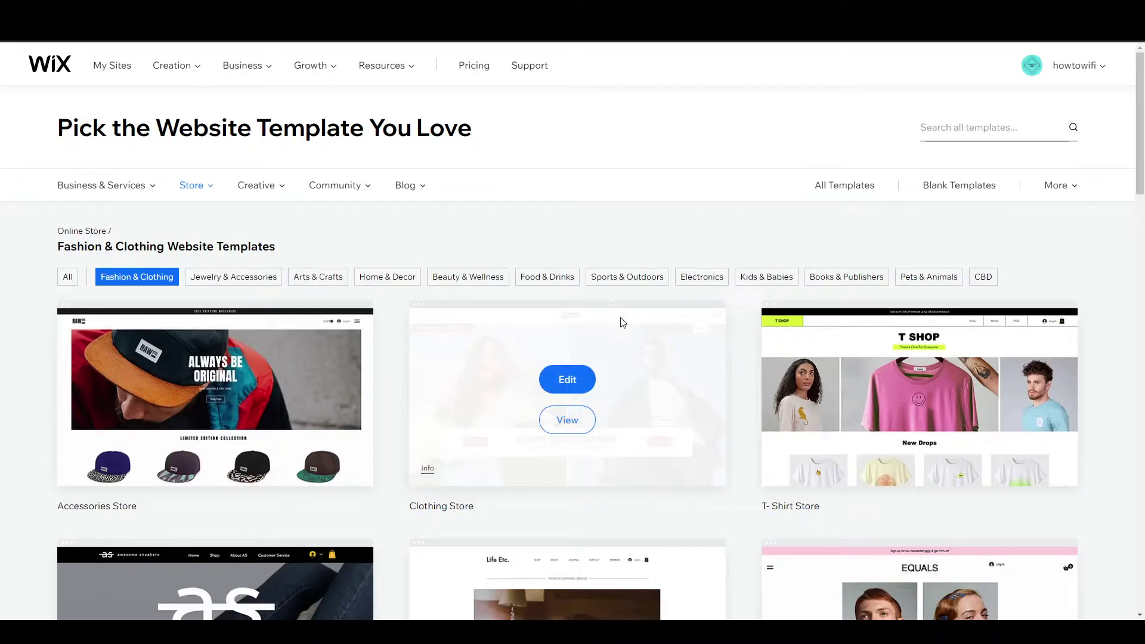
{"action": "scroll", "coordinate": [677, 340], "scroll_direction": "down", "scroll_amount": 10}
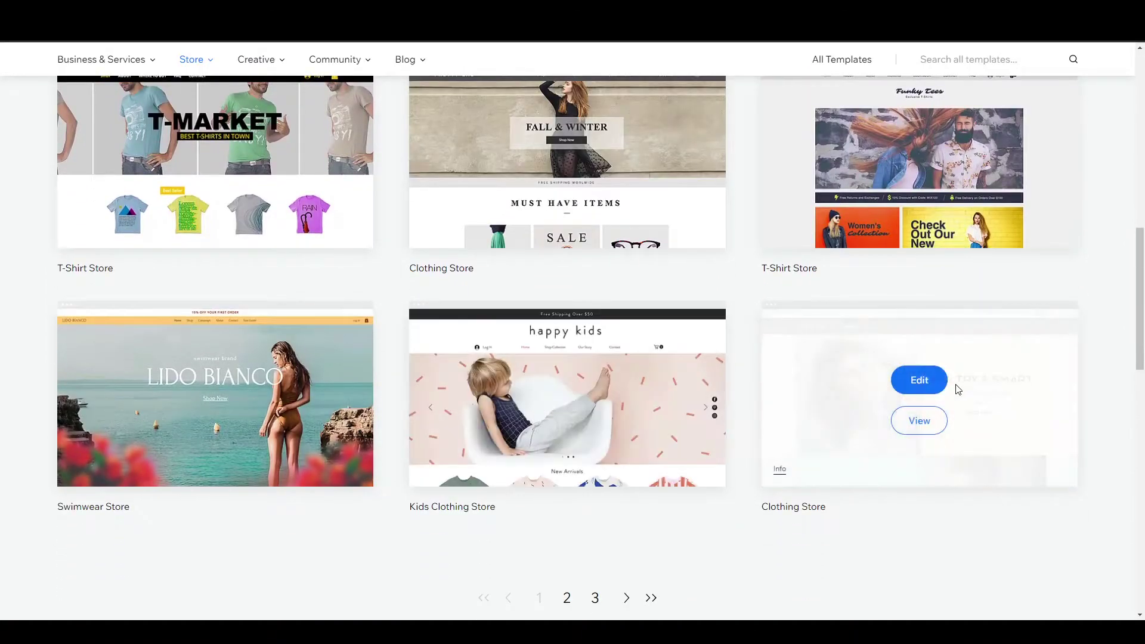
{"action": "left_click", "coordinate": [919, 421]}
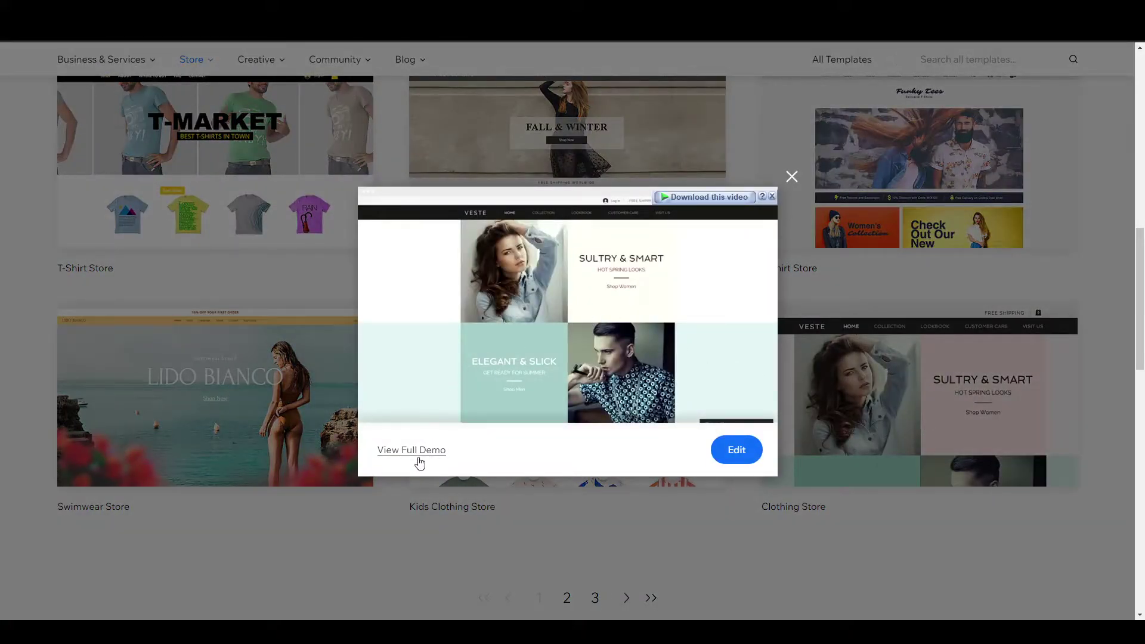
{"action": "left_click", "coordinate": [411, 451]}
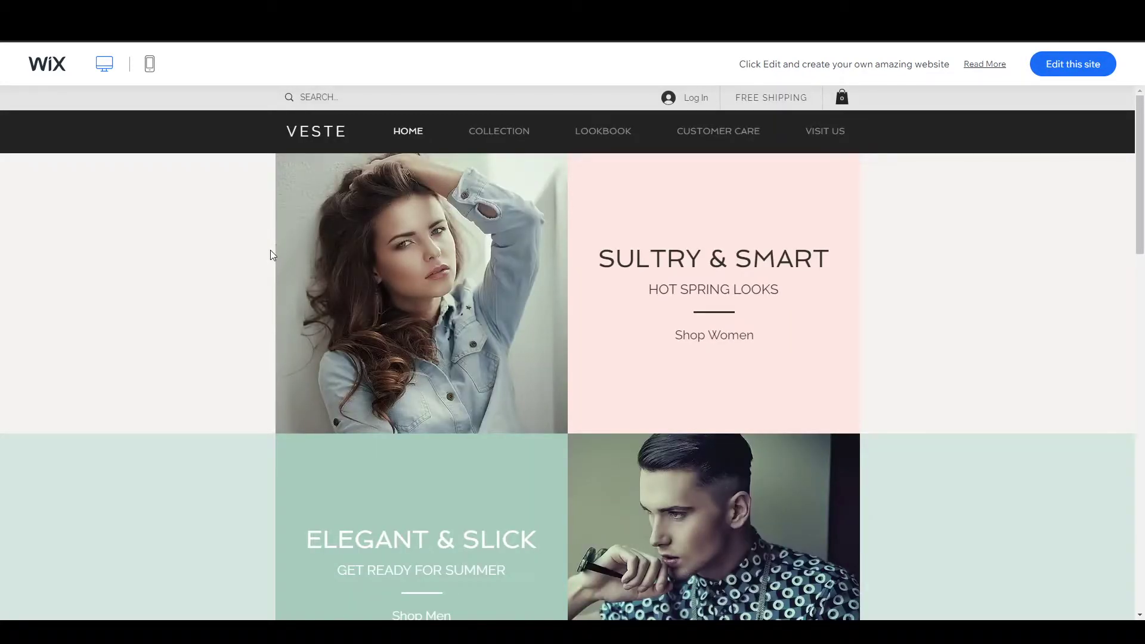
Look through the Veste demo and switch the preview to the mobile layout
{"action": "scroll", "coordinate": [270, 245], "scroll_direction": "down", "scroll_amount": 10}
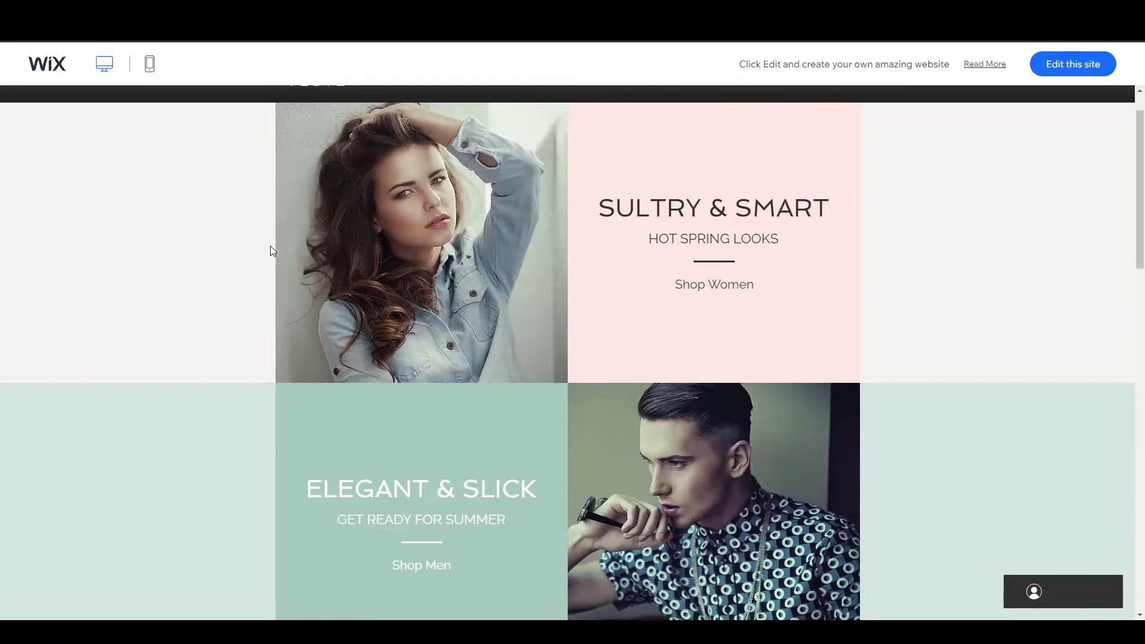
{"action": "scroll", "coordinate": [269, 250], "scroll_direction": "down", "scroll_amount": 7}
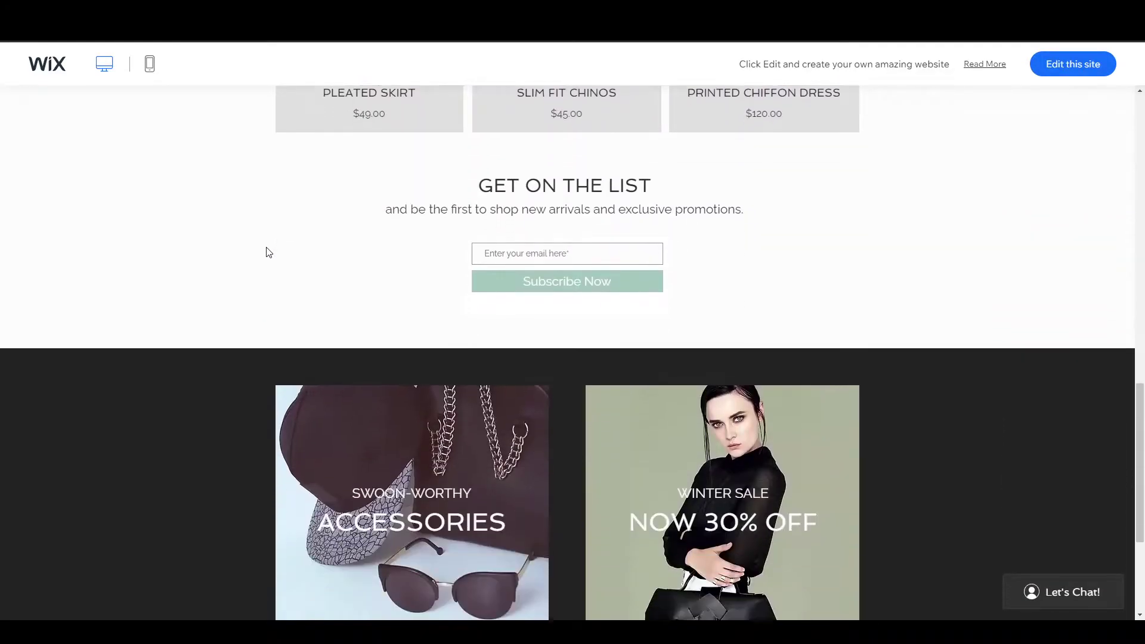
{"action": "scroll", "coordinate": [266, 252], "scroll_direction": "up", "scroll_amount": 15}
{"action": "scroll", "coordinate": [264, 249], "scroll_direction": "up", "scroll_amount": 5}
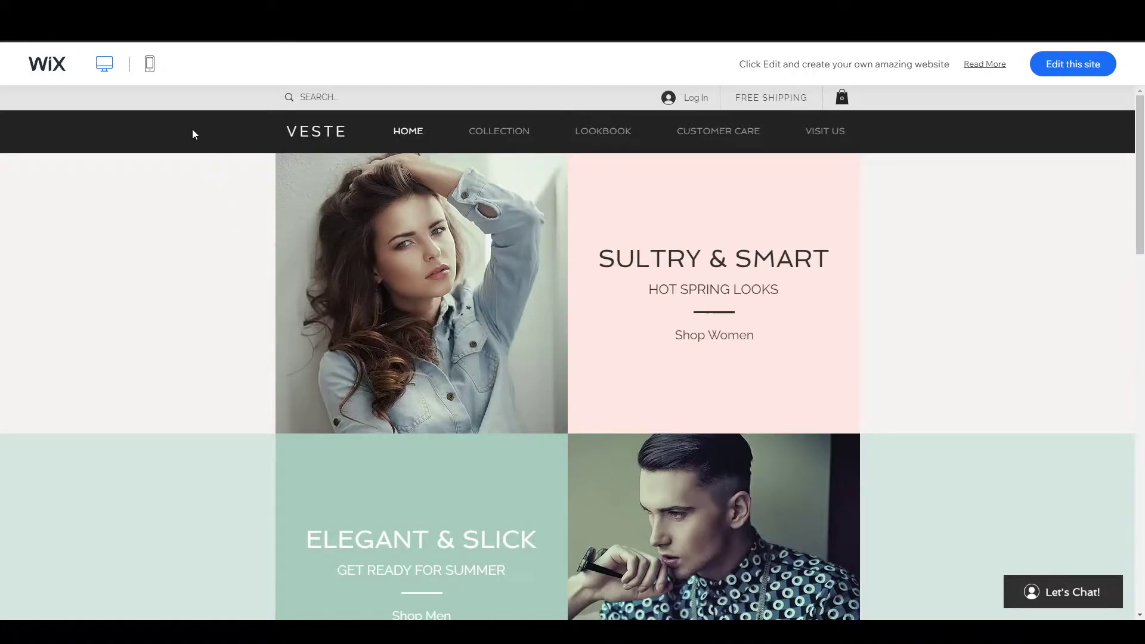
{"action": "left_click", "coordinate": [151, 69]}
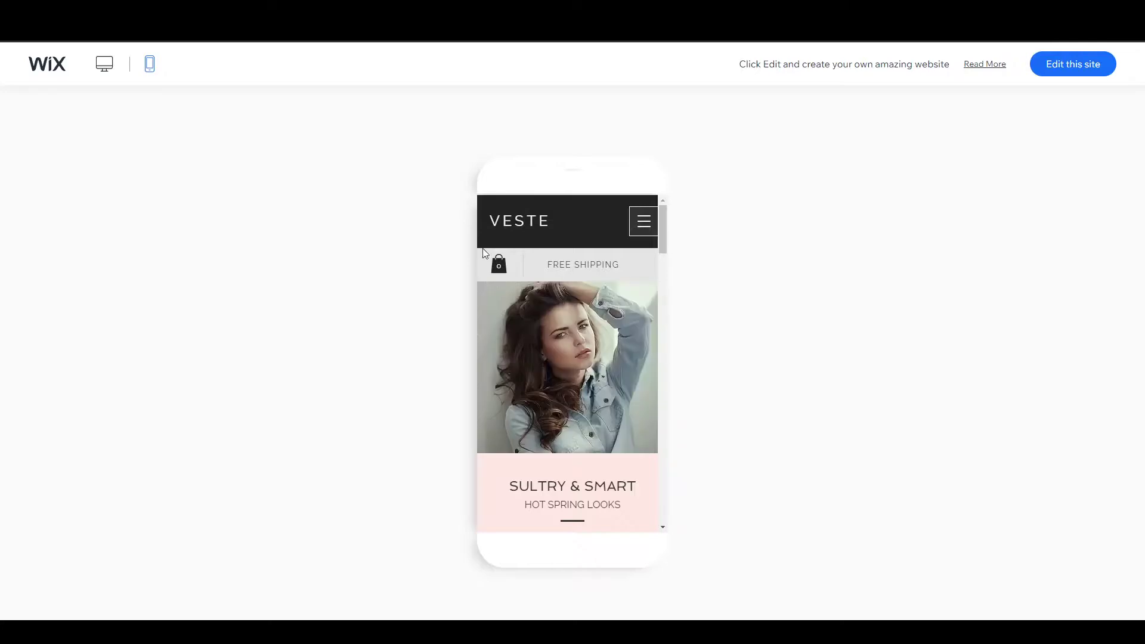
Check the mobile preview, then open the Veste template in the Wix Editor
{"action": "scroll", "coordinate": [532, 304], "scroll_direction": "down", "scroll_amount": 1}
{"action": "scroll", "coordinate": [532, 305], "scroll_direction": "down", "scroll_amount": 10}
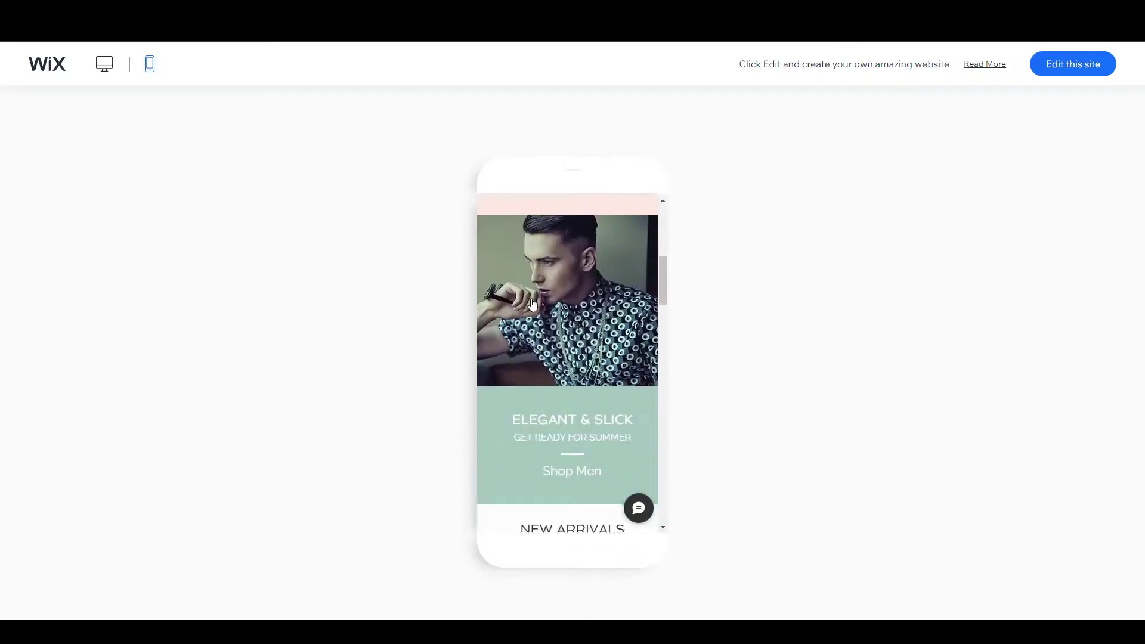
{"action": "scroll", "coordinate": [530, 305], "scroll_direction": "up", "scroll_amount": 10}
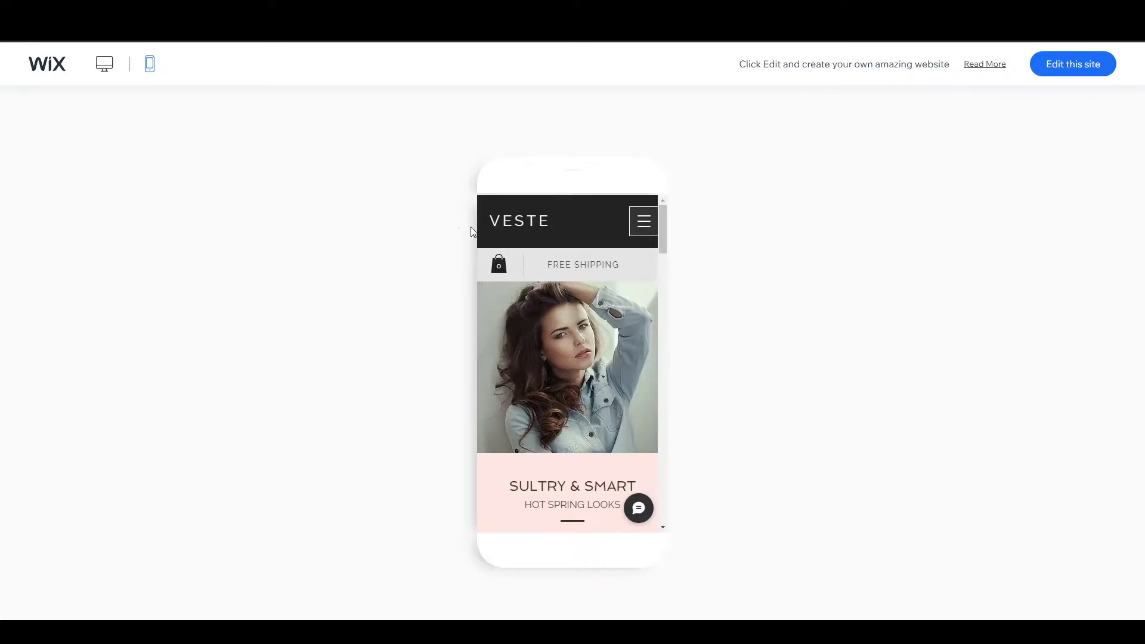
{"action": "left_click", "coordinate": [1077, 63]}
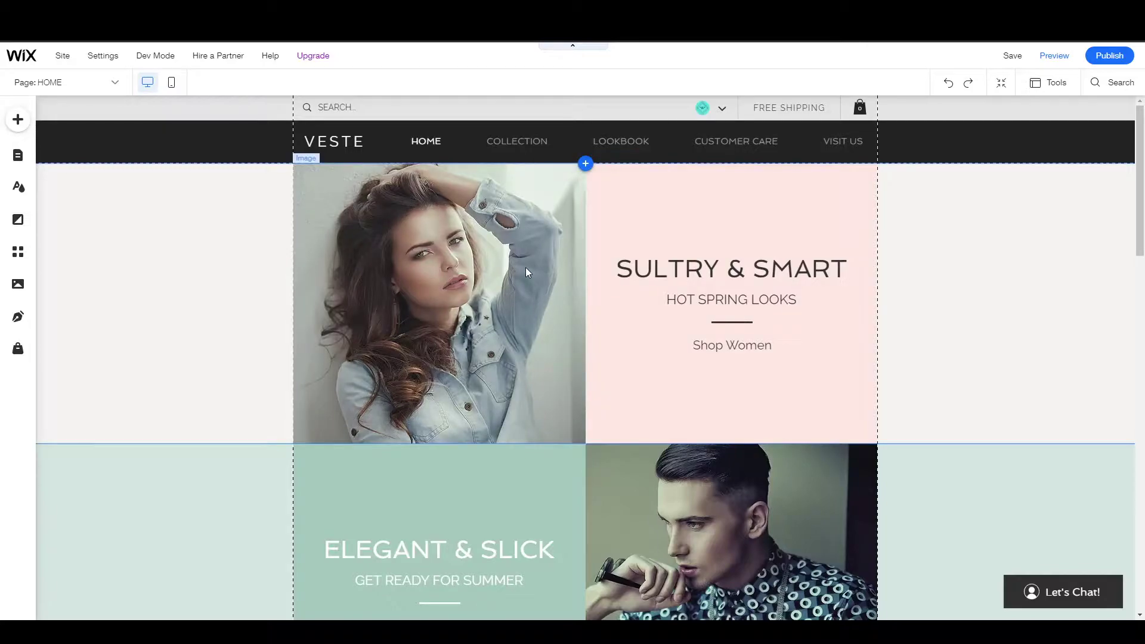
Open the Choose an Image dialog for the denim-jacket woman's photo in the top section
{"action": "double_click", "coordinate": [482, 308]}
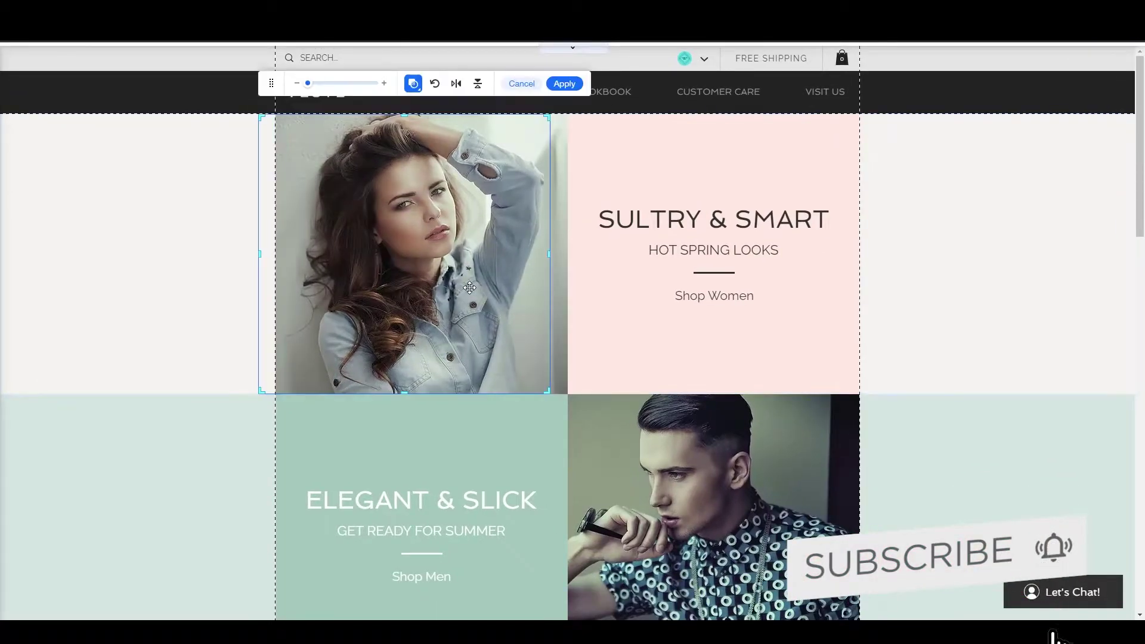
{"action": "key", "text": "Return"}
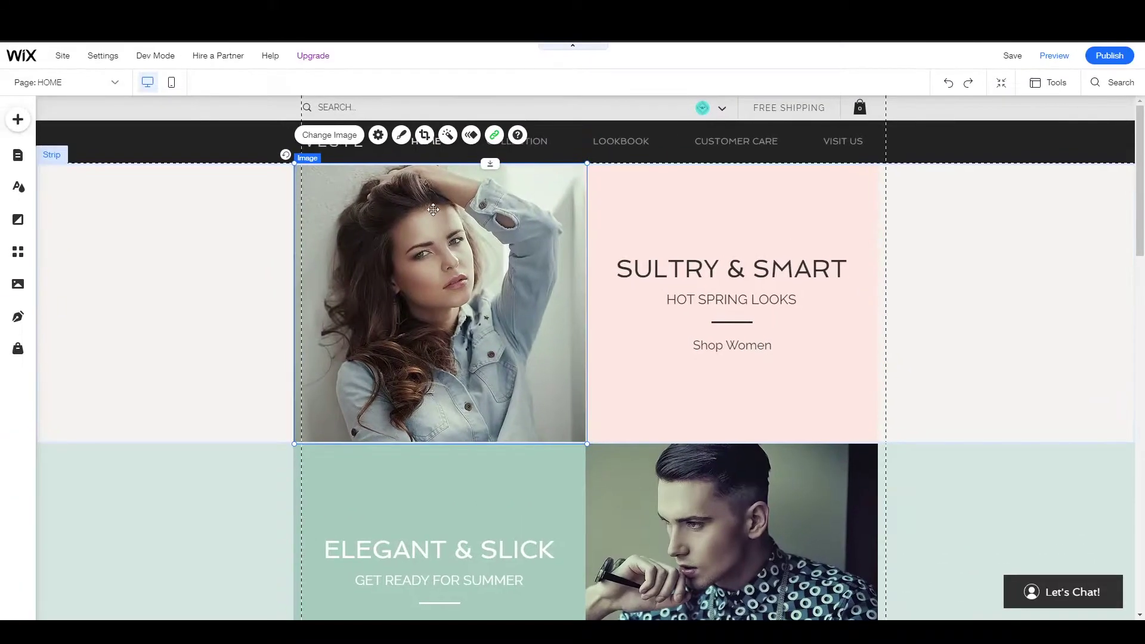
{"action": "left_click", "coordinate": [328, 135]}
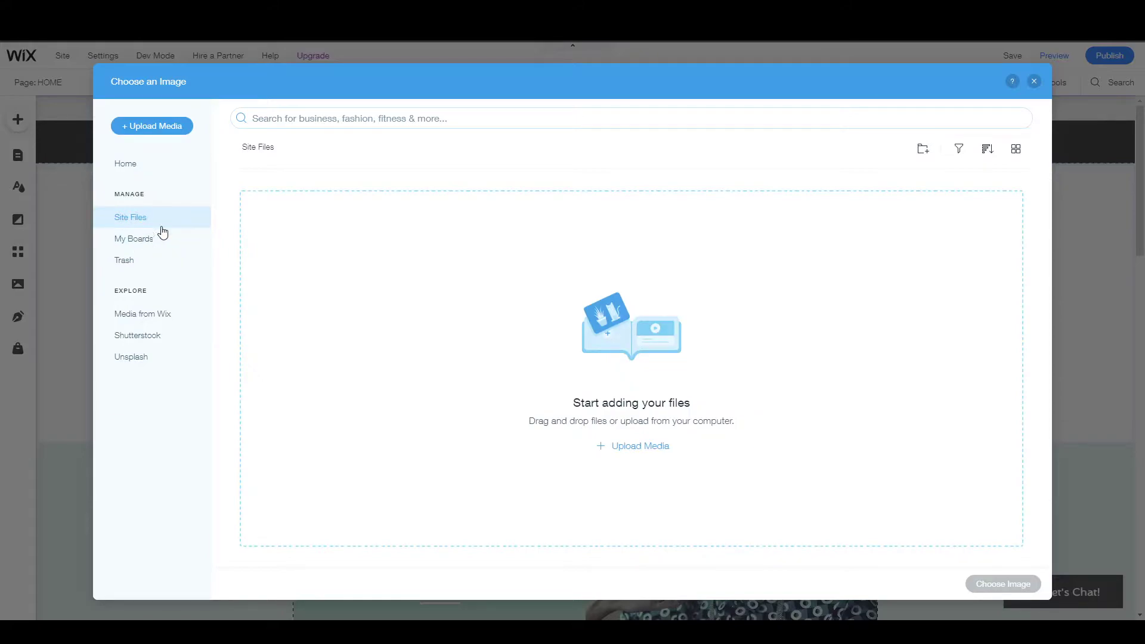
Replace the top photo with the free Wix stock image of a seated model in a white shirt, found by searching 'person'
{"action": "left_click", "coordinate": [146, 316]}
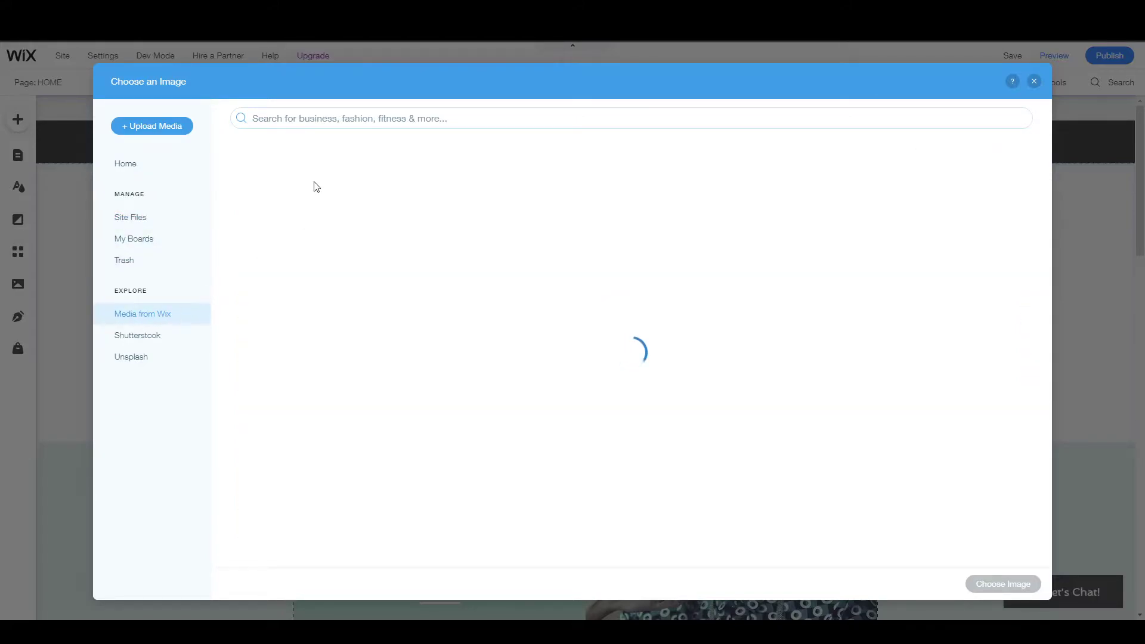
{"action": "left_click", "coordinate": [306, 117]}
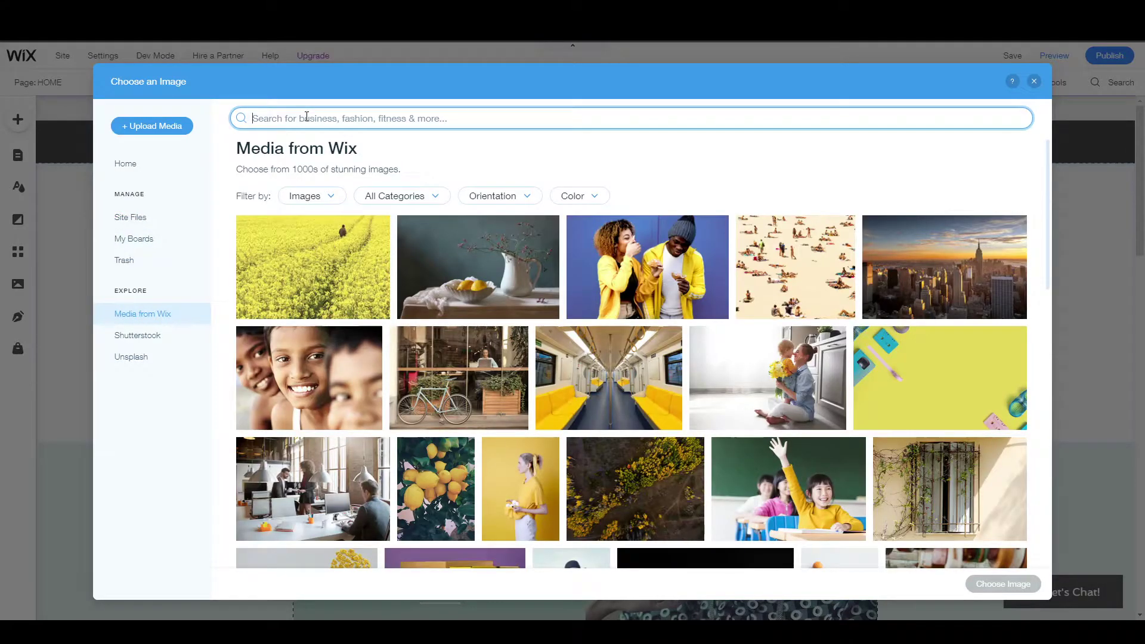
{"action": "type", "text": "person"}
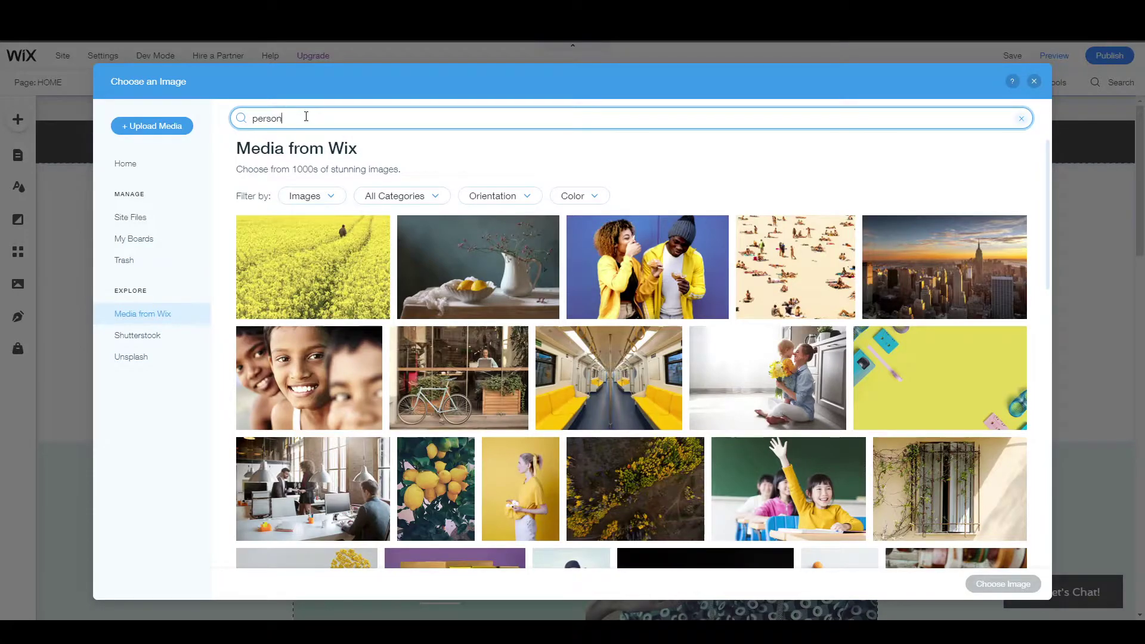
{"action": "key", "text": "Return"}
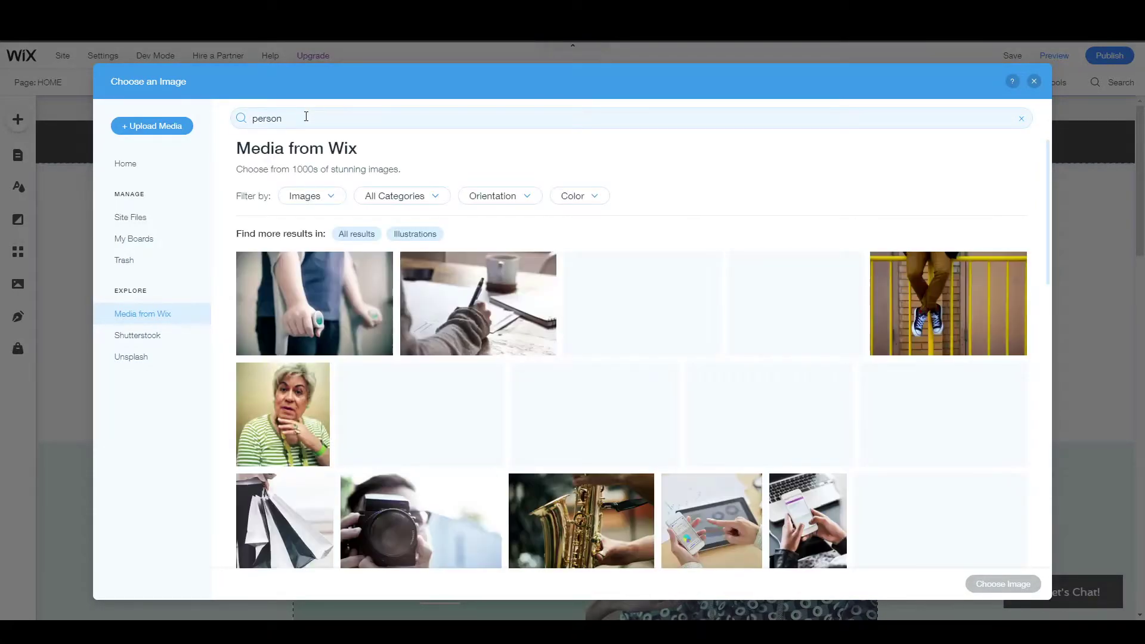
{"action": "scroll", "coordinate": [441, 336], "scroll_direction": "down", "scroll_amount": 10}
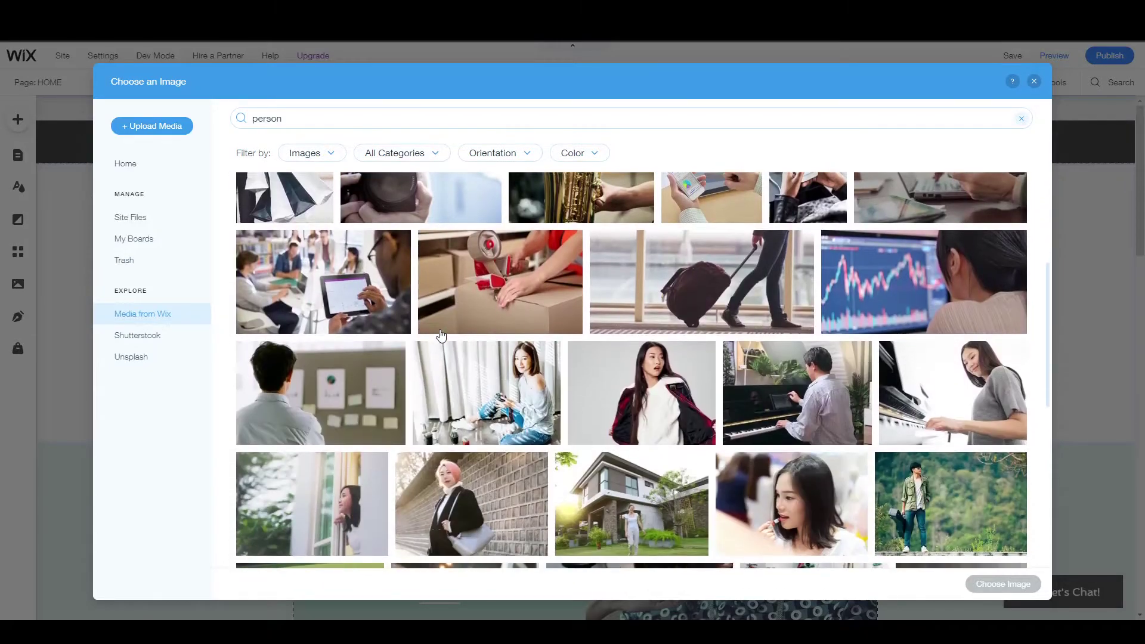
{"action": "scroll", "coordinate": [441, 336], "scroll_direction": "down", "scroll_amount": 5}
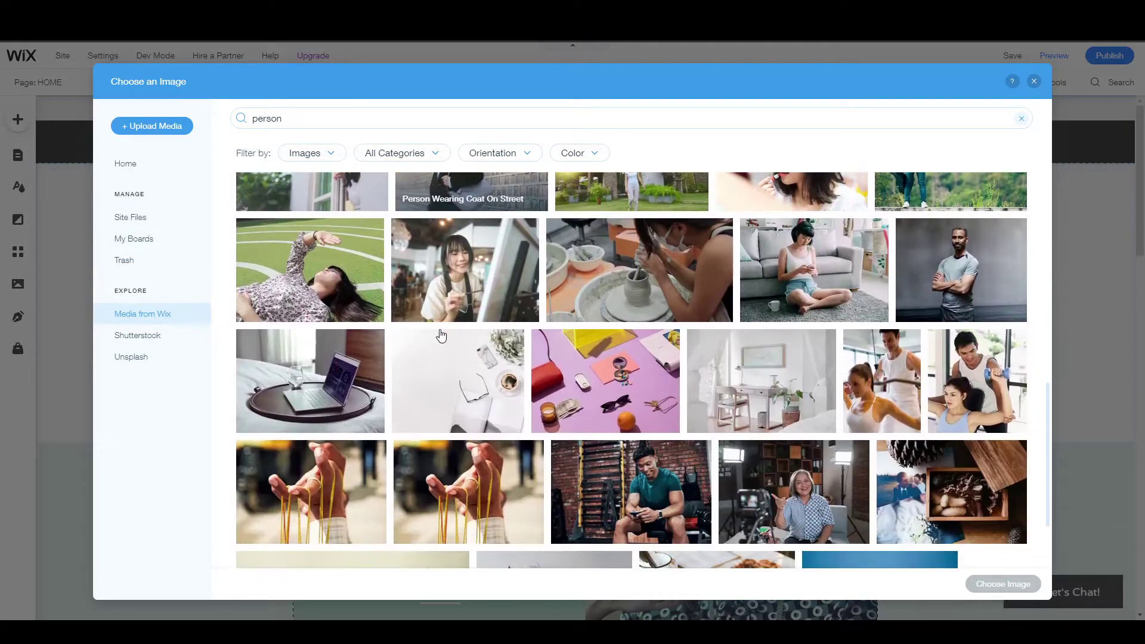
{"action": "scroll", "coordinate": [441, 336], "scroll_direction": "down", "scroll_amount": 1}
{"action": "scroll", "coordinate": [441, 336], "scroll_direction": "down", "scroll_amount": 2}
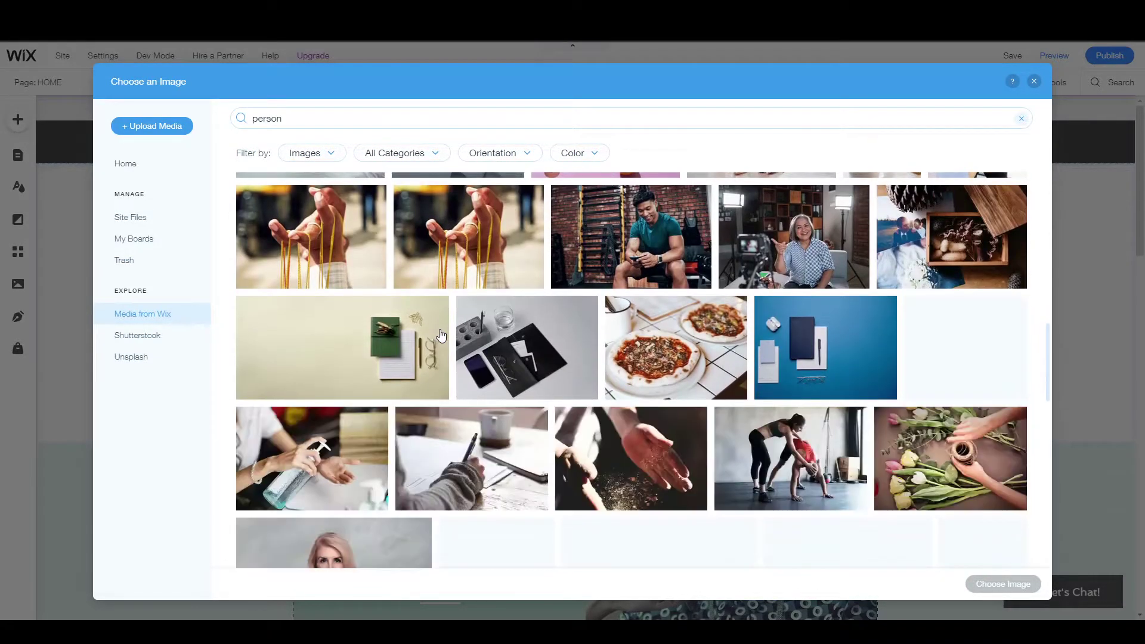
{"action": "scroll", "coordinate": [441, 336], "scroll_direction": "down", "scroll_amount": 3}
{"action": "scroll", "coordinate": [442, 336], "scroll_direction": "down", "scroll_amount": 3}
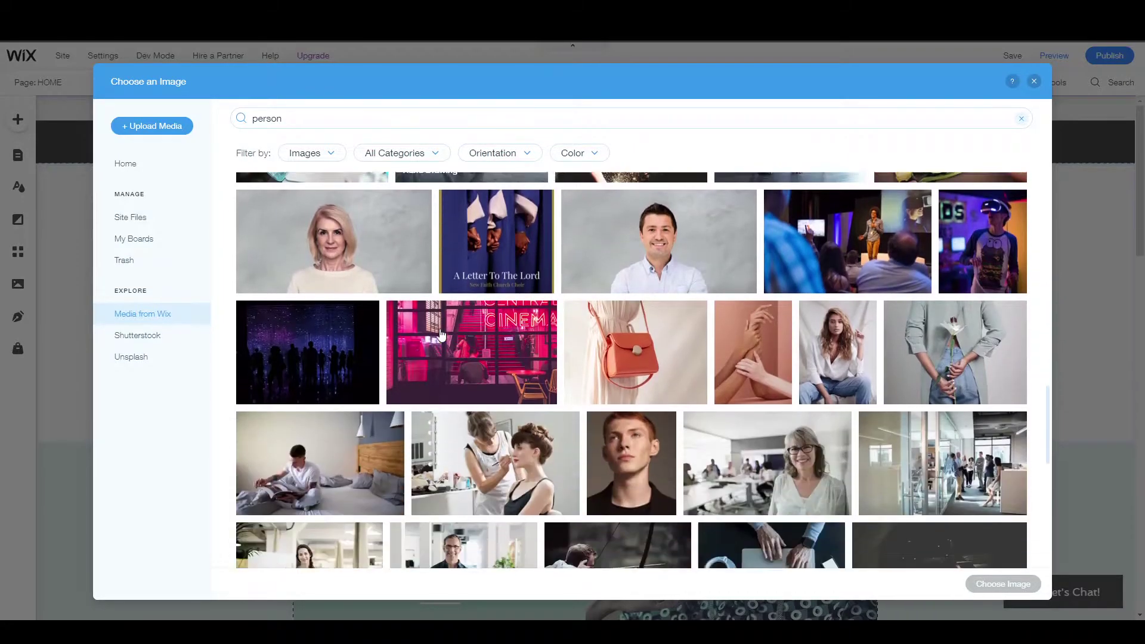
{"action": "left_click", "coordinate": [838, 332]}
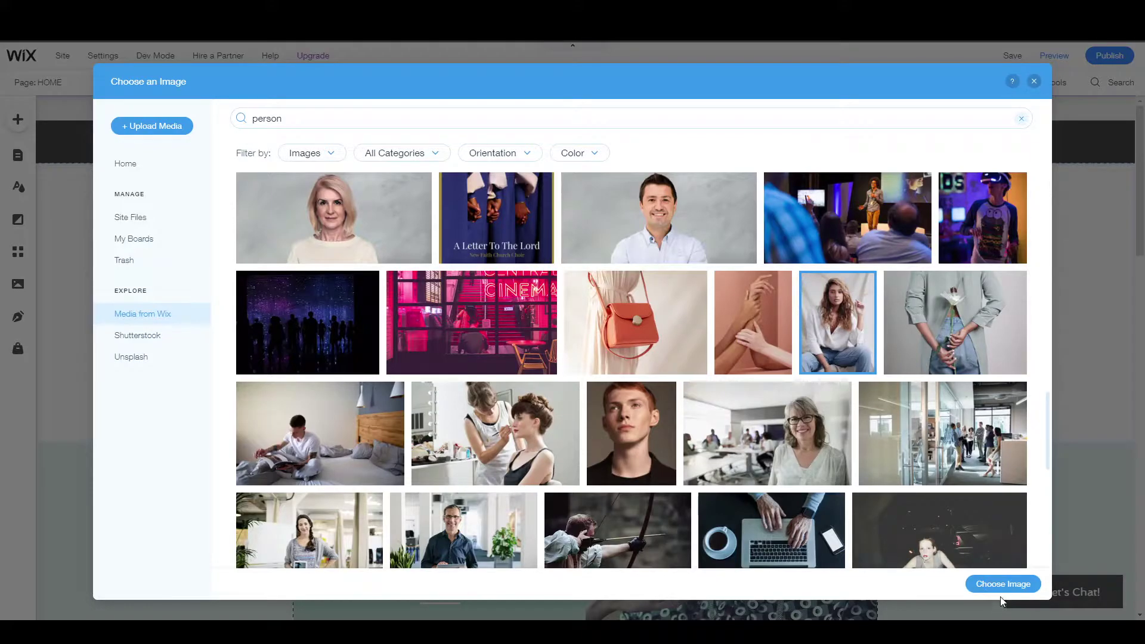
{"action": "left_click", "coordinate": [978, 584]}
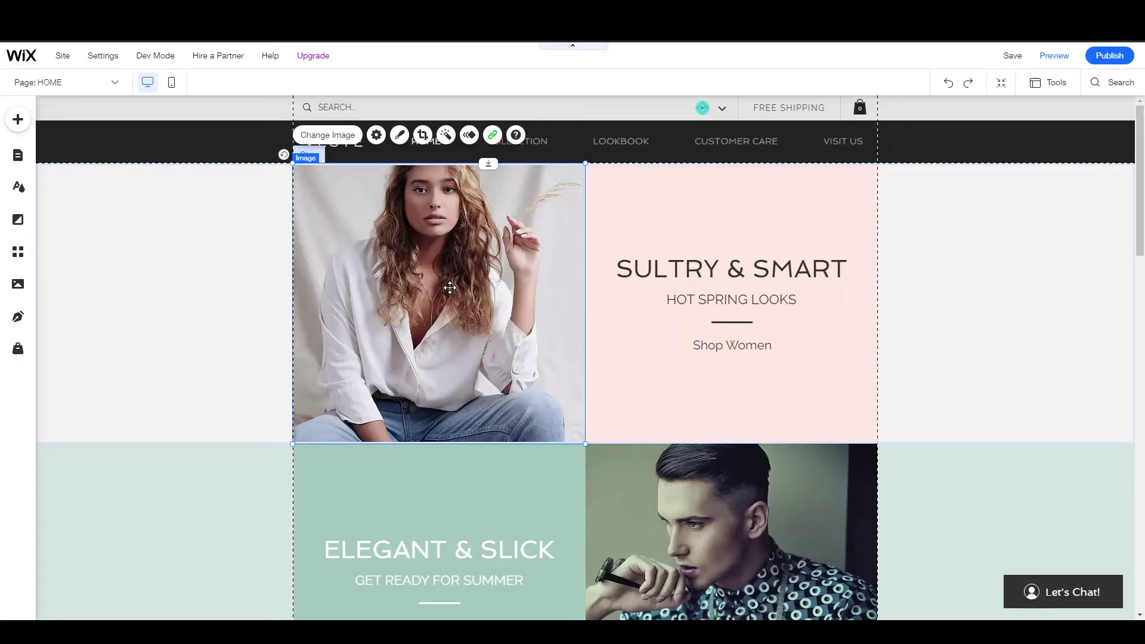
Reframe the model photo in crop mode, shifting it slightly down within its frame
{"action": "double_click", "coordinate": [450, 288]}
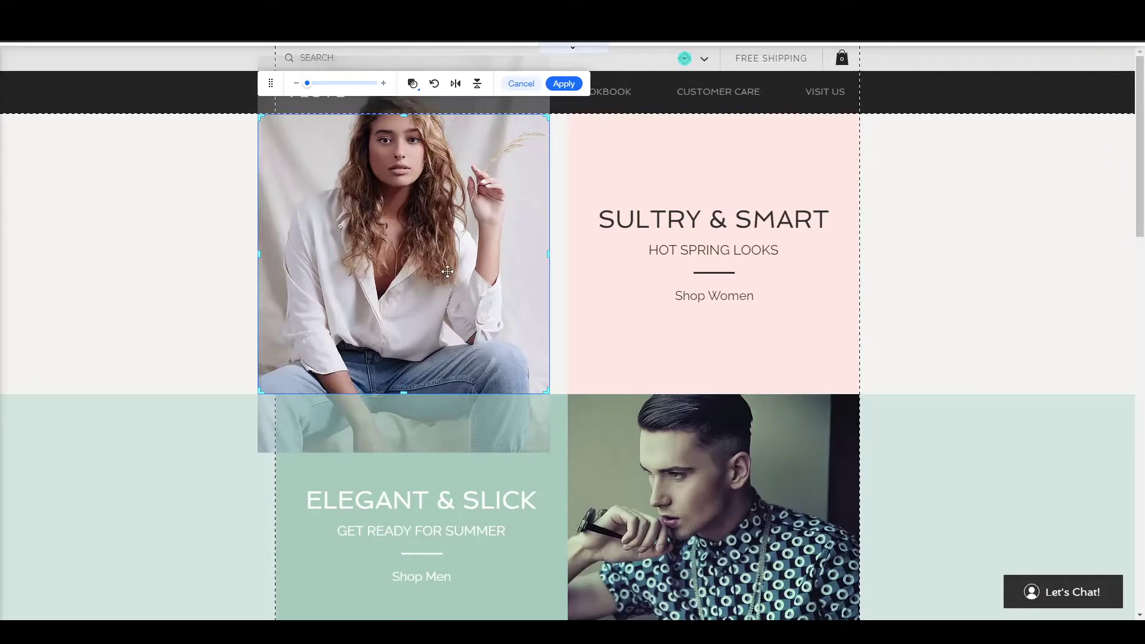
{"action": "left_click_drag", "start_coordinate": [426, 259], "coordinate": [444, 292]}
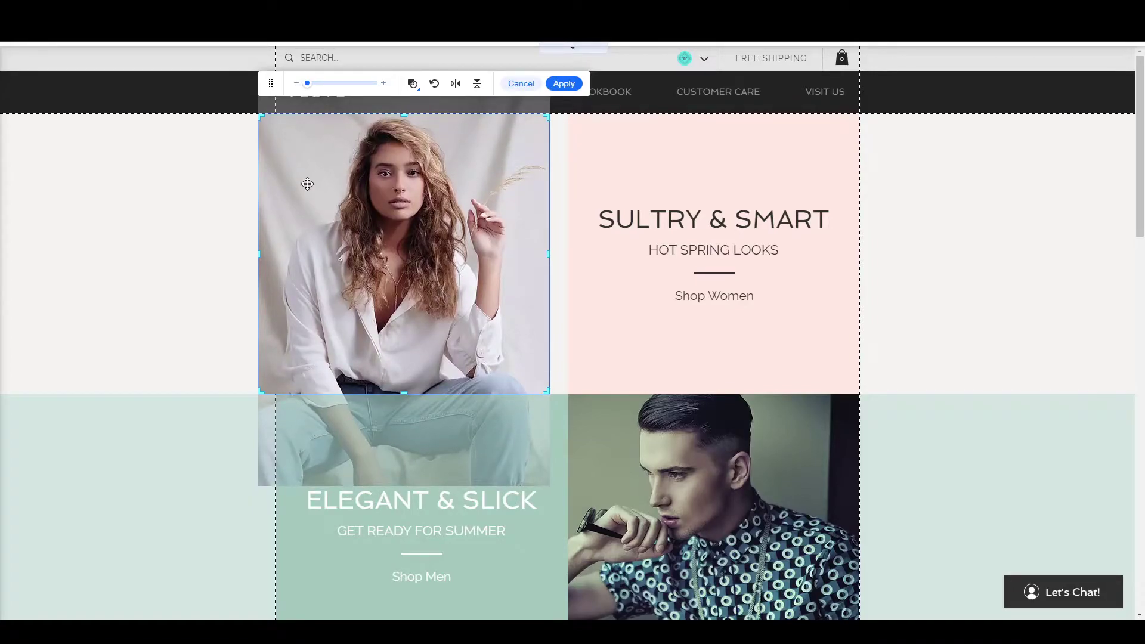
{"action": "left_click_drag", "start_coordinate": [307, 83], "coordinate": [282, 93]}
{"action": "left_click_drag", "start_coordinate": [378, 213], "coordinate": [379, 215]}
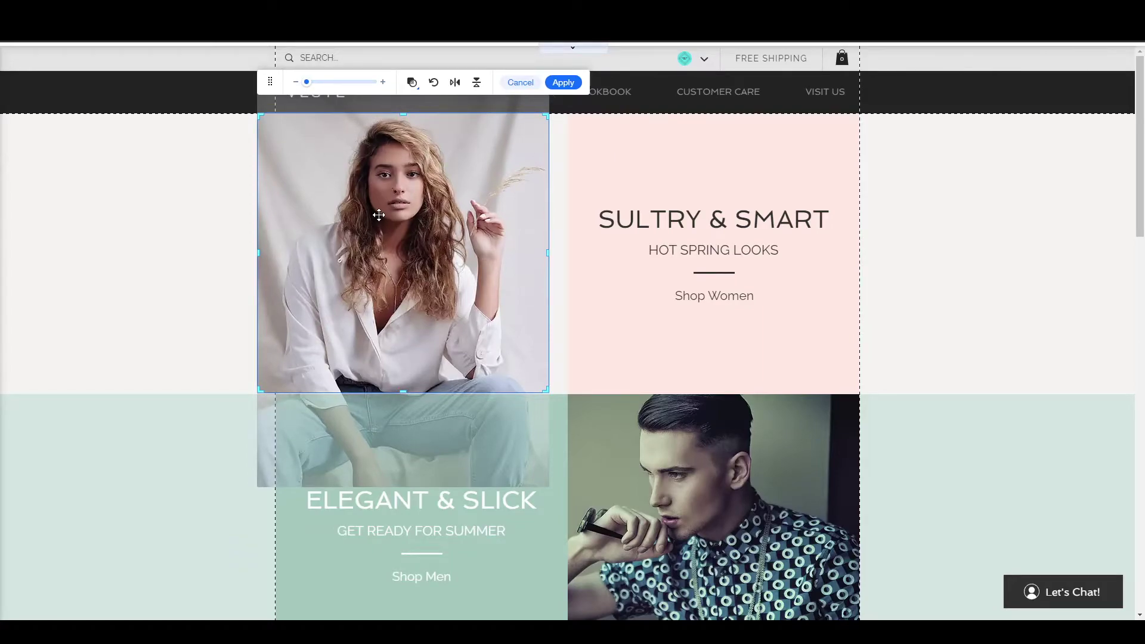
{"action": "left_click", "coordinate": [563, 83]}
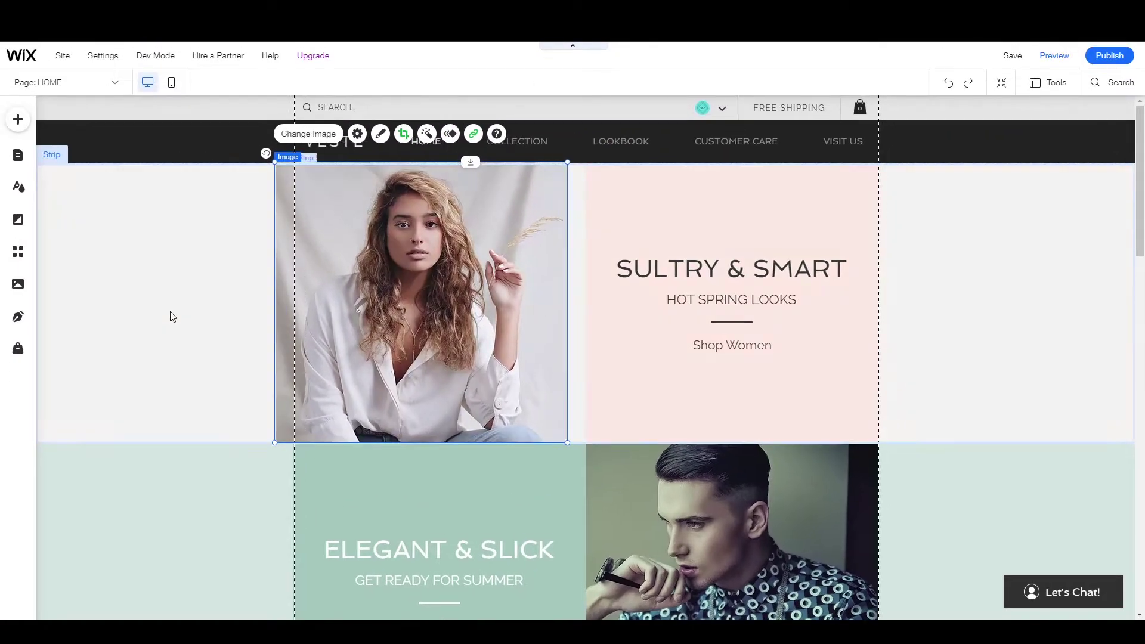
Move the model photo right until it sits flush beside the Sultry & Smart box
{"action": "left_click", "coordinate": [147, 310]}
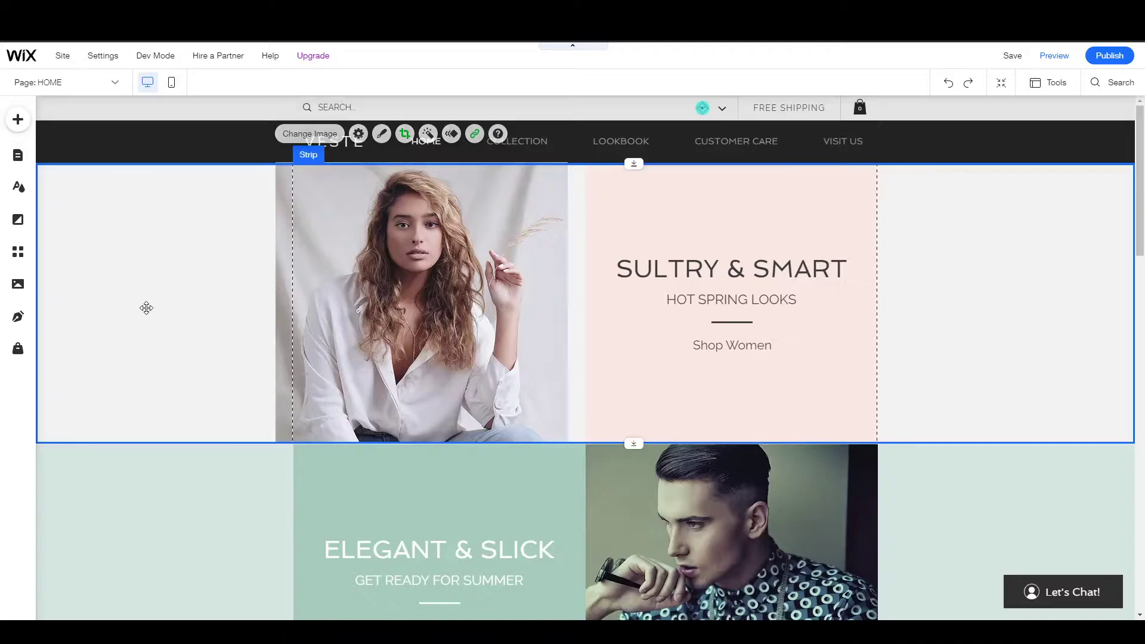
{"action": "left_click", "coordinate": [417, 349]}
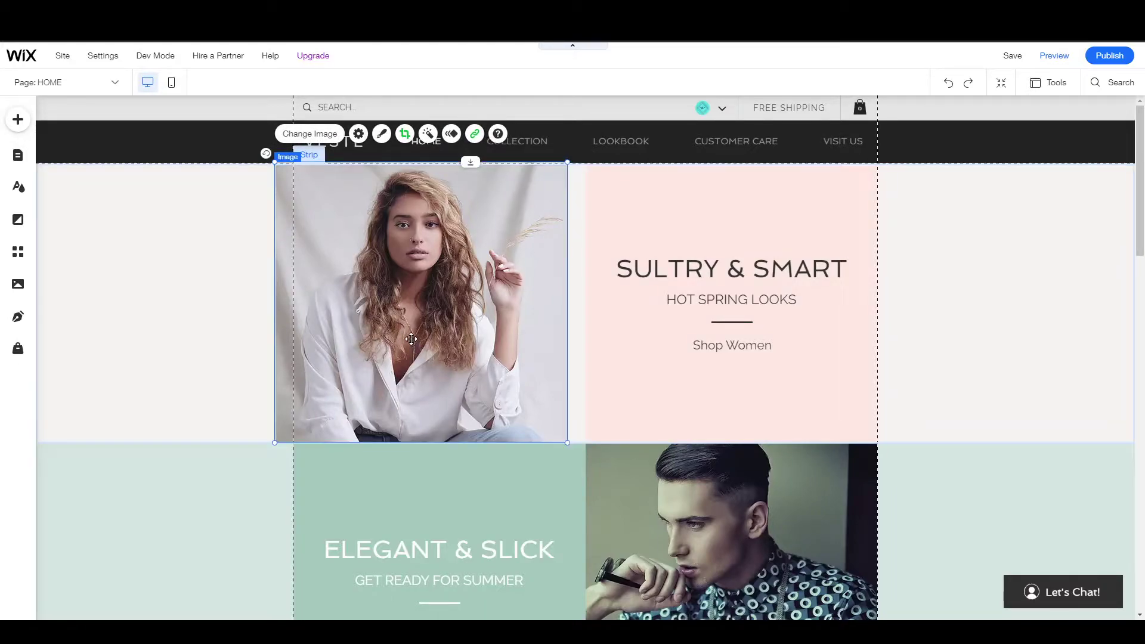
{"action": "left_click_drag", "start_coordinate": [411, 338], "coordinate": [427, 339]}
Apply the white themed box design to the pink Sultry & Smart box
{"action": "left_click", "coordinate": [192, 332]}
{"action": "left_click", "coordinate": [746, 403]}
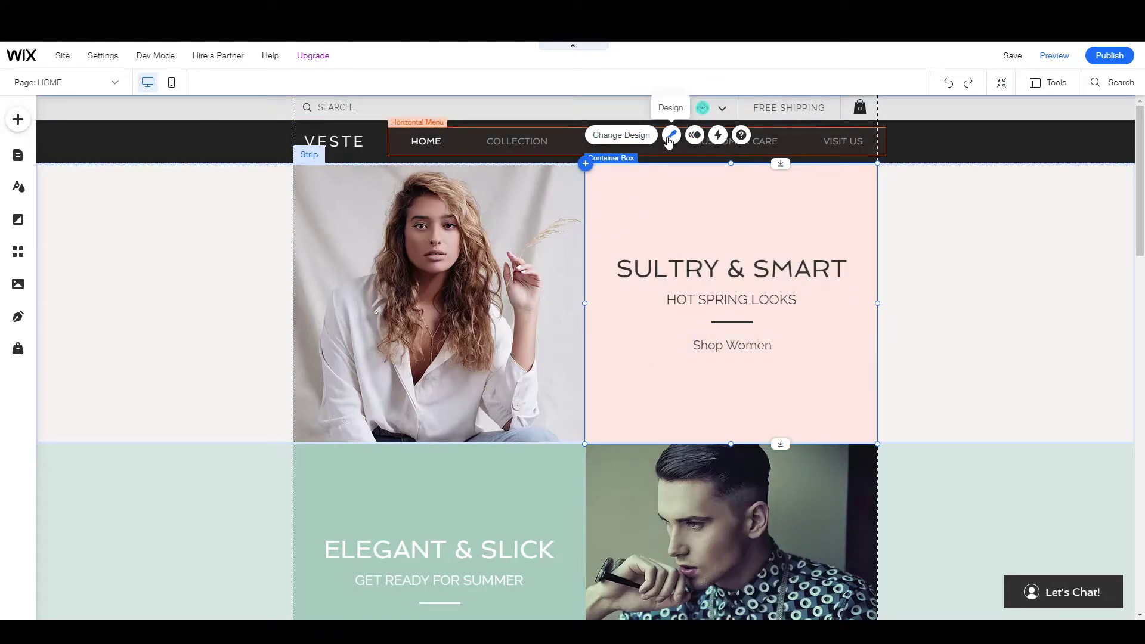
{"action": "left_click", "coordinate": [669, 136]}
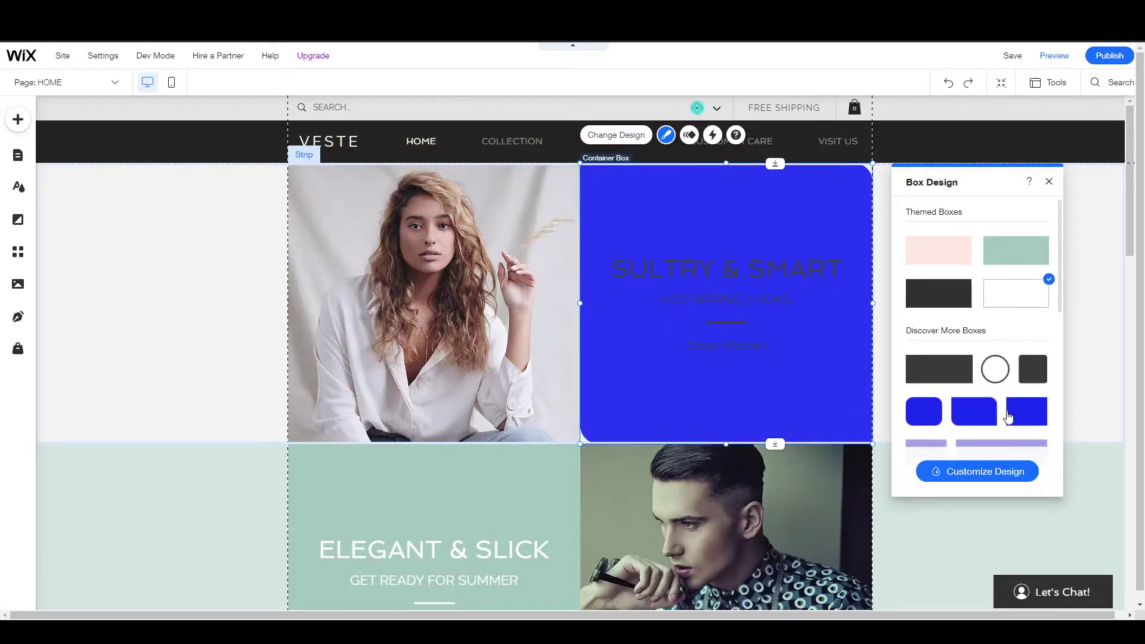
{"action": "scroll", "coordinate": [690, 370], "scroll_direction": "down", "scroll_amount": 4}
{"action": "scroll", "coordinate": [660, 230], "scroll_direction": "up", "scroll_amount": 4}
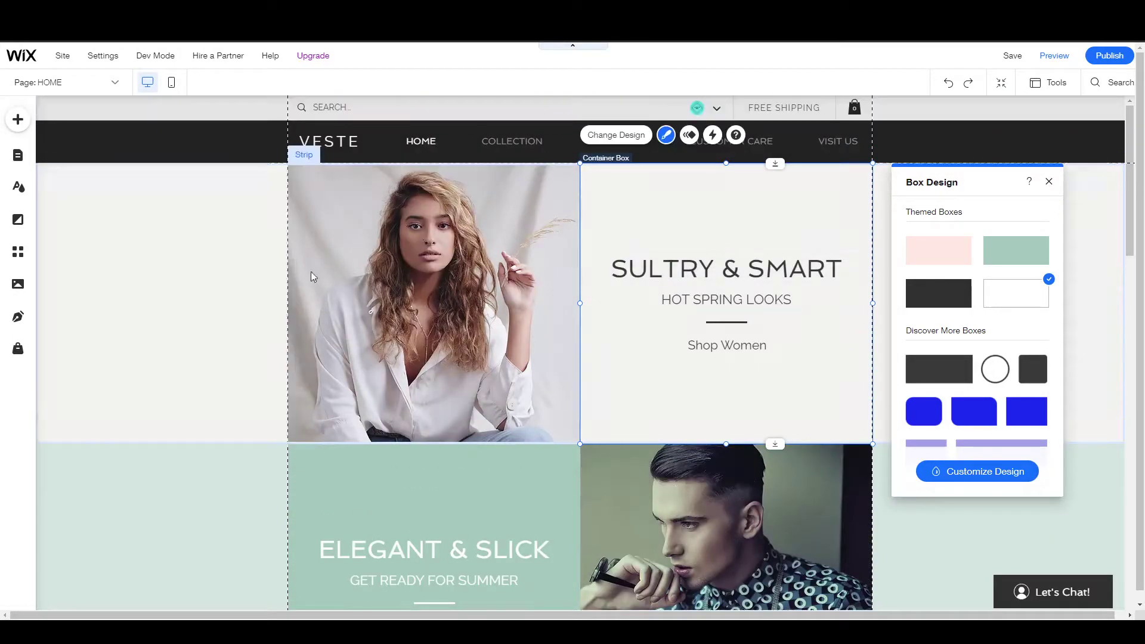
{"action": "scroll", "coordinate": [235, 325], "scroll_direction": "down", "scroll_amount": 5}
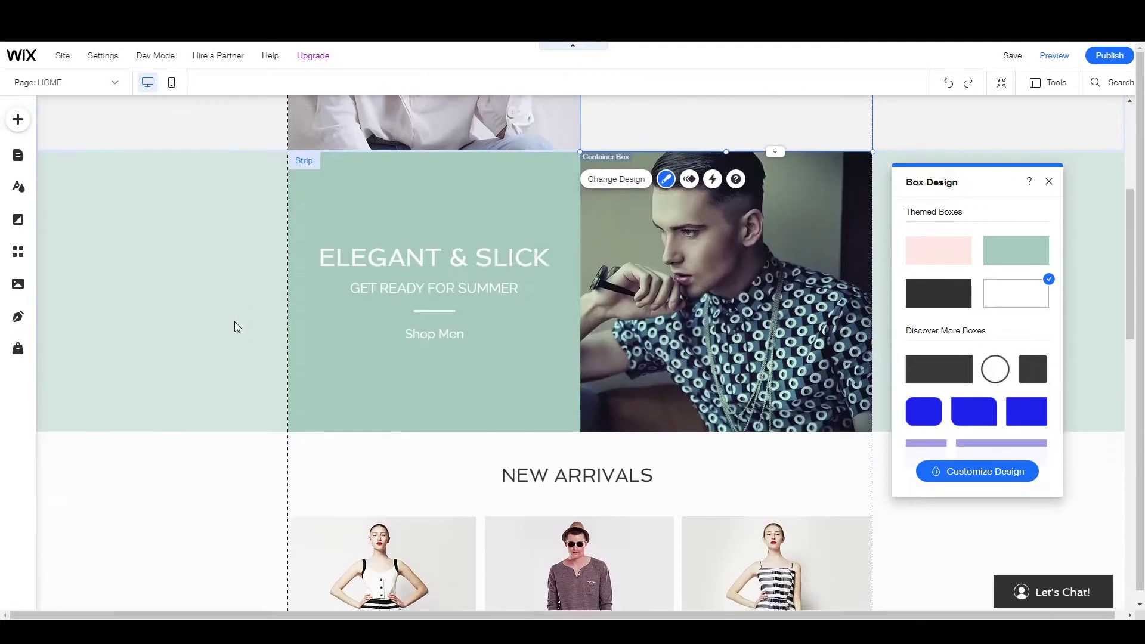
{"action": "left_click", "coordinate": [137, 296]}
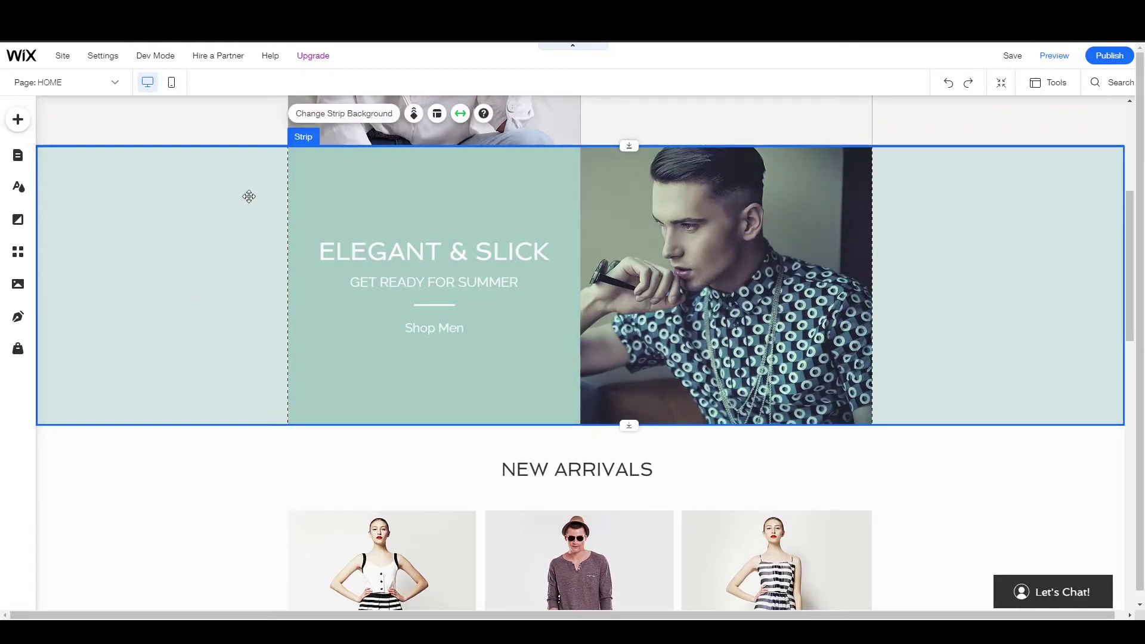
{"action": "left_click", "coordinate": [370, 114]}
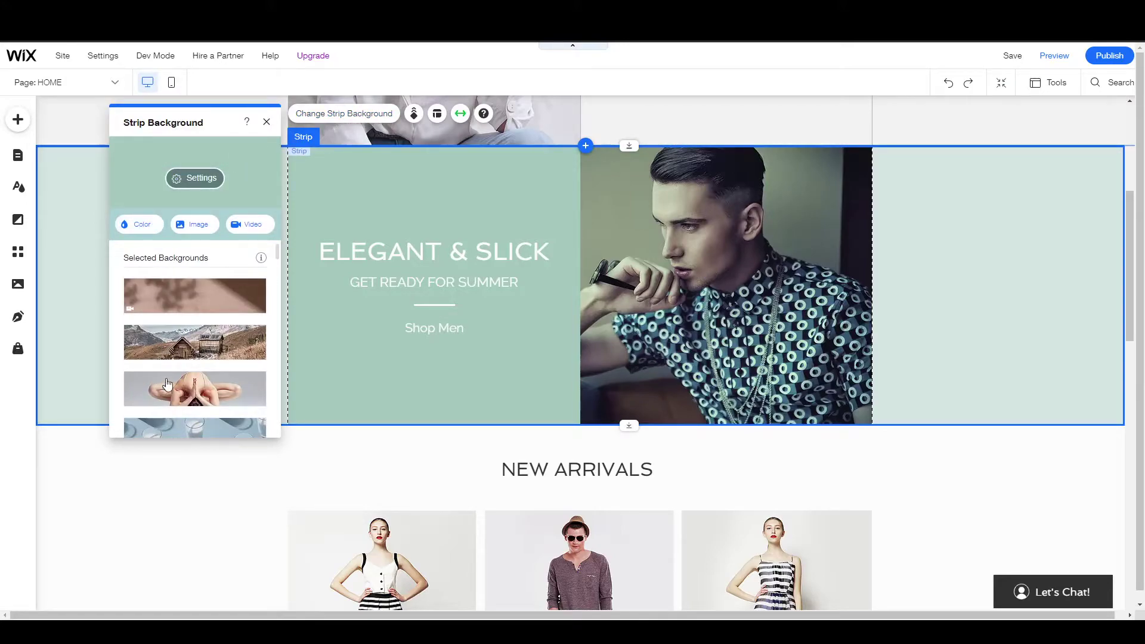
{"action": "left_click", "coordinate": [138, 226]}
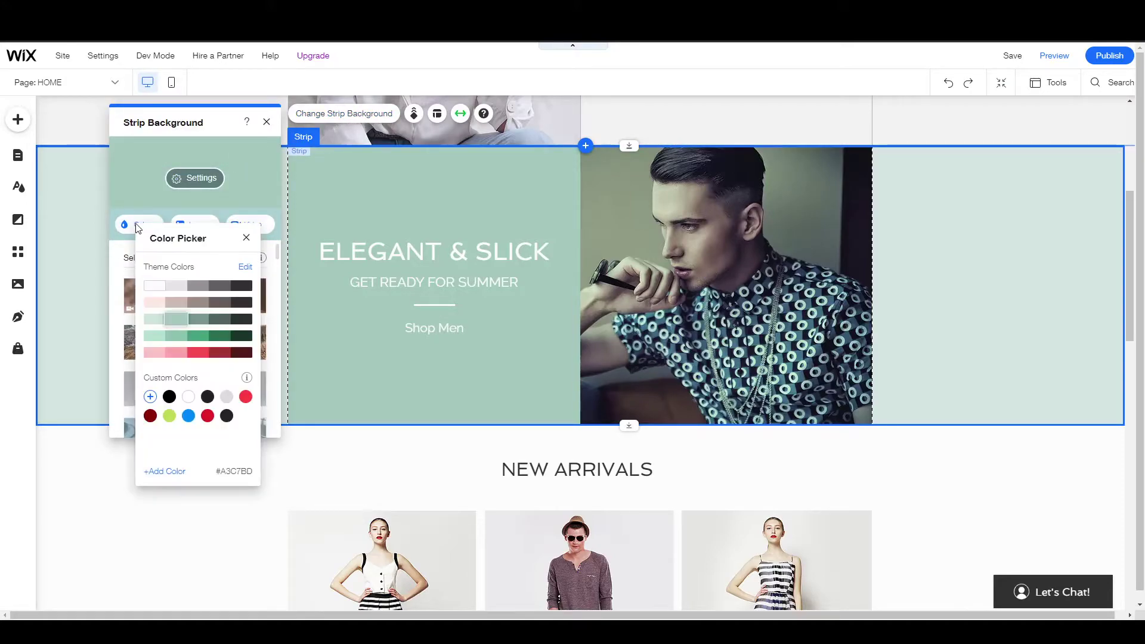
{"action": "left_click", "coordinate": [191, 297]}
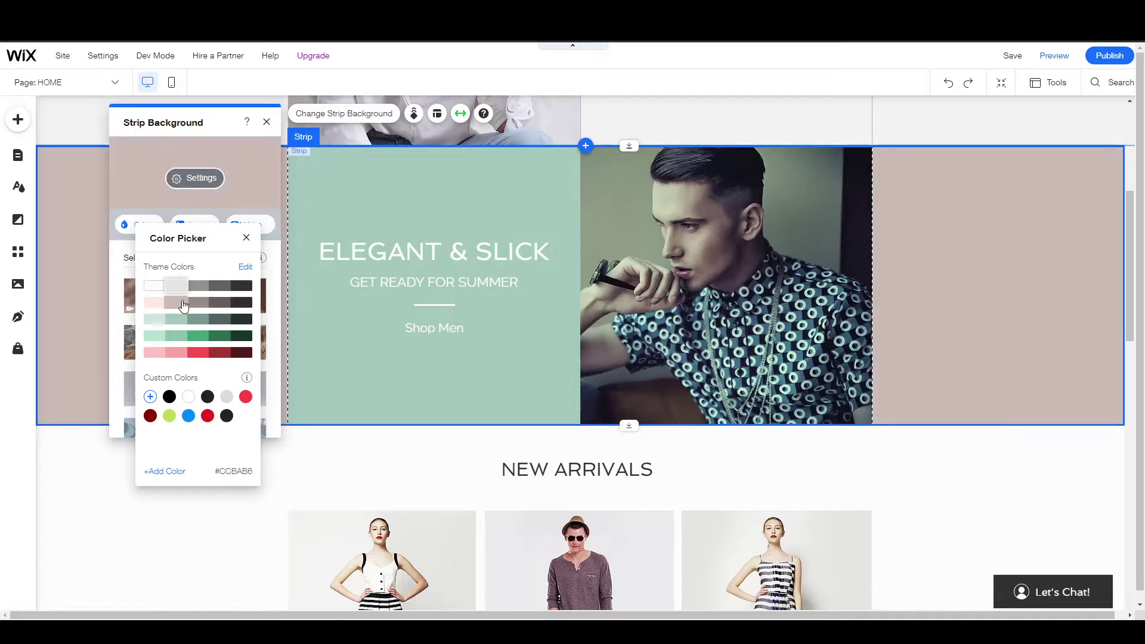
{"action": "left_click", "coordinate": [81, 463]}
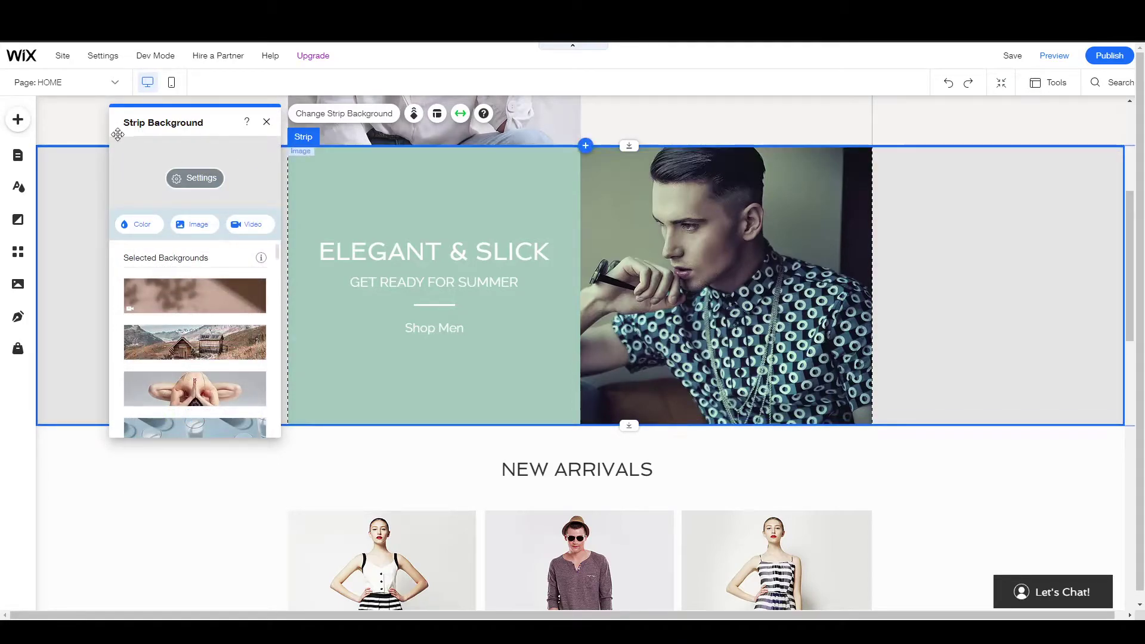
{"action": "left_click", "coordinate": [210, 135]}
{"action": "scroll", "coordinate": [151, 179], "scroll_direction": "up", "scroll_amount": 5}
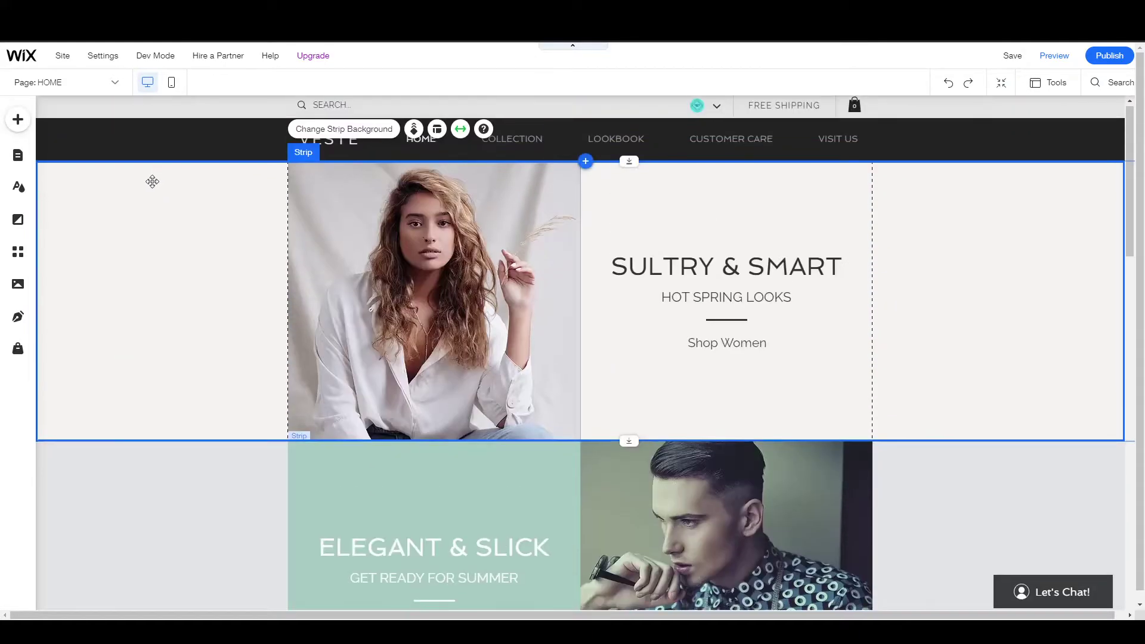
{"action": "scroll", "coordinate": [151, 185], "scroll_direction": "down", "scroll_amount": 15}
{"action": "scroll", "coordinate": [150, 185], "scroll_direction": "down", "scroll_amount": 5}
{"action": "scroll", "coordinate": [151, 185], "scroll_direction": "up", "scroll_amount": 20}
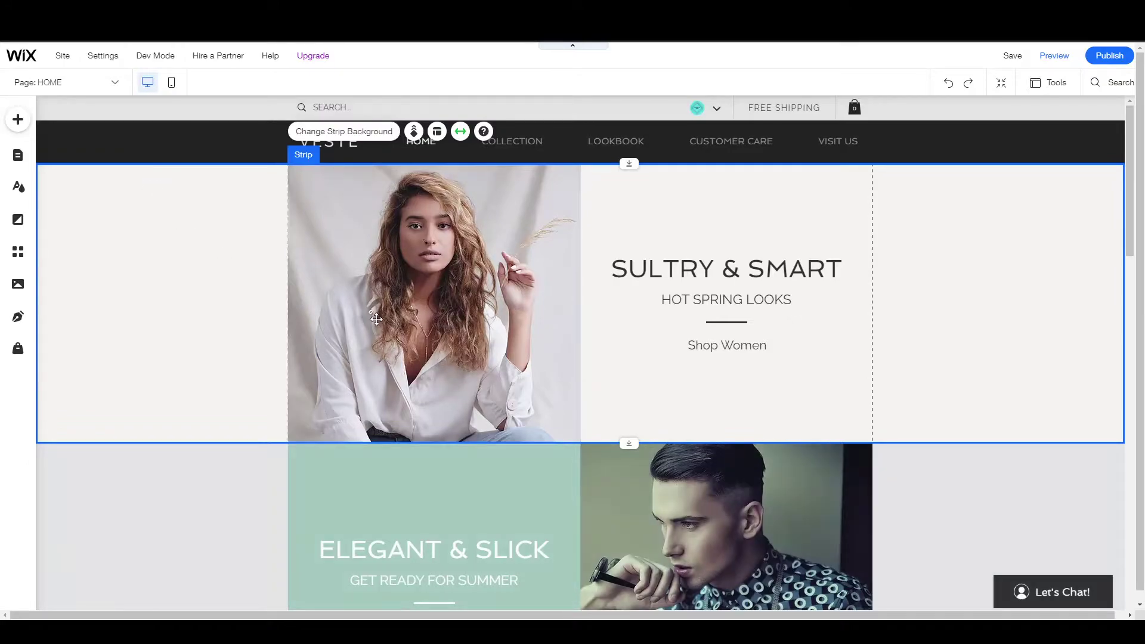
{"action": "scroll", "coordinate": [418, 303], "scroll_direction": "down", "scroll_amount": 4}
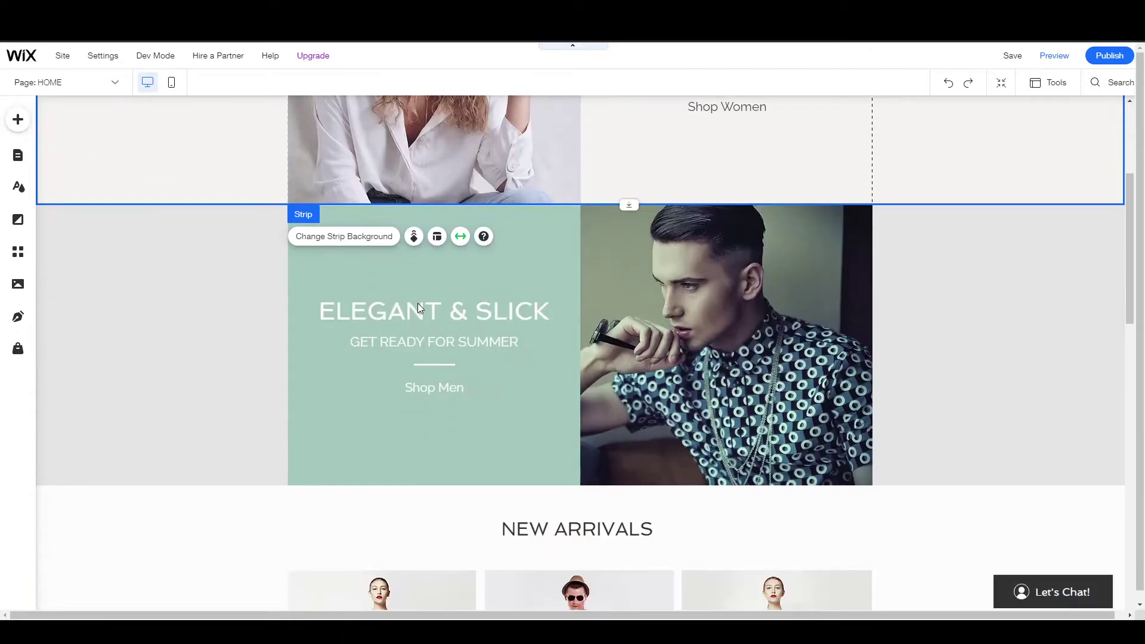
{"action": "scroll", "coordinate": [529, 285], "scroll_direction": "up", "scroll_amount": 4}
{"action": "scroll", "coordinate": [529, 285], "scroll_direction": "up", "scroll_amount": 1}
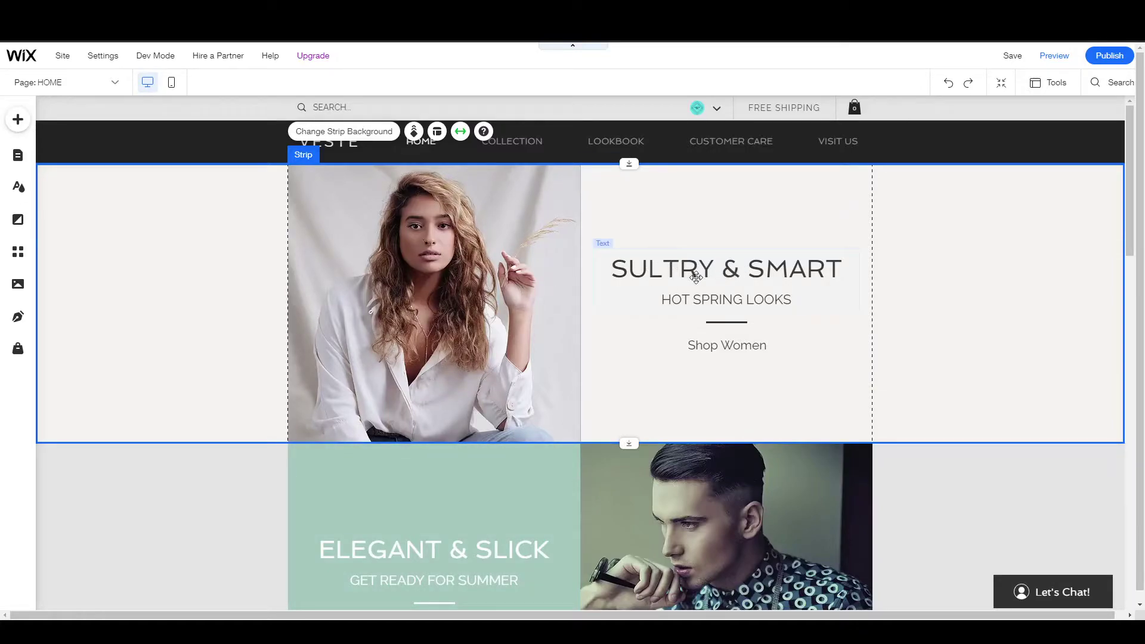
{"action": "double_click", "coordinate": [710, 290]}
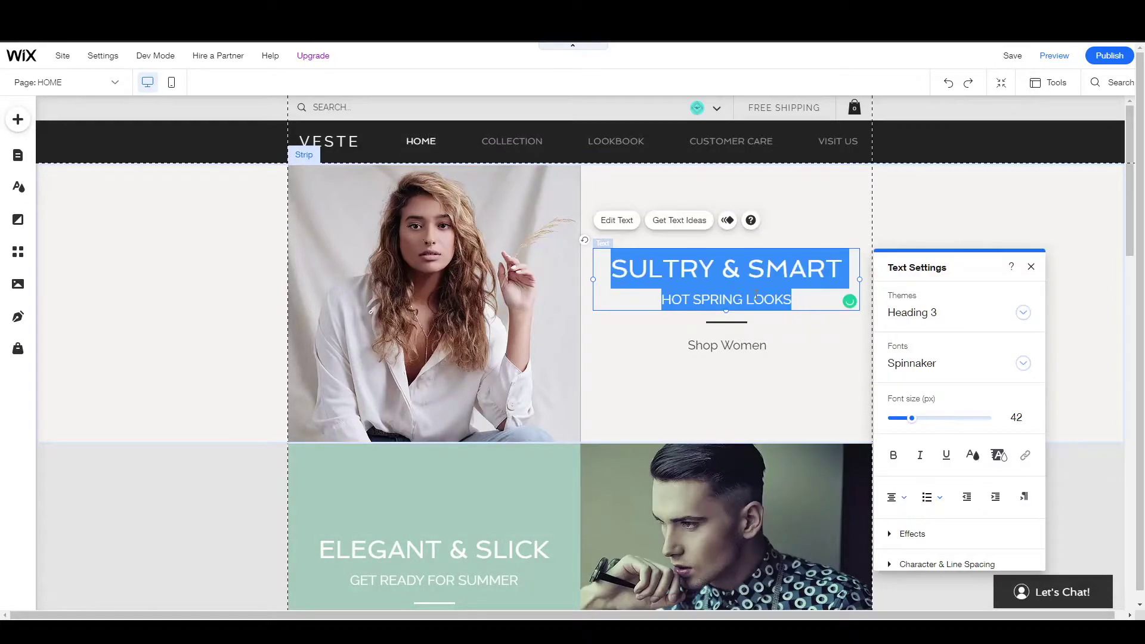
{"action": "left_click", "coordinate": [769, 300]}
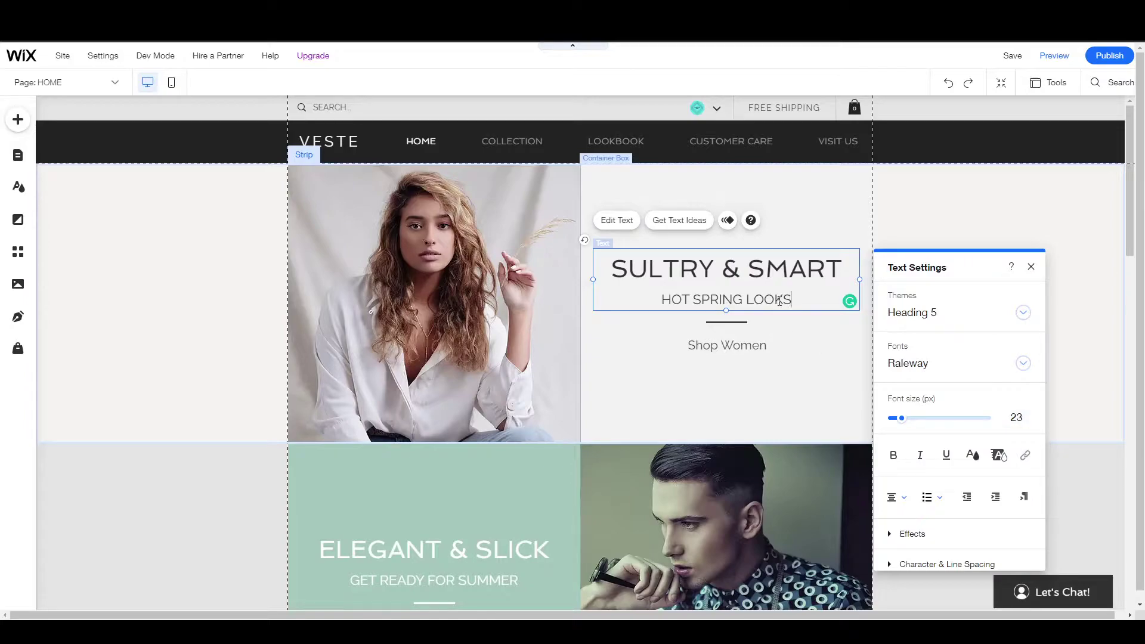
{"action": "left_click_drag", "start_coordinate": [792, 296], "coordinate": [719, 289]}
{"action": "left_click", "coordinate": [605, 354]}
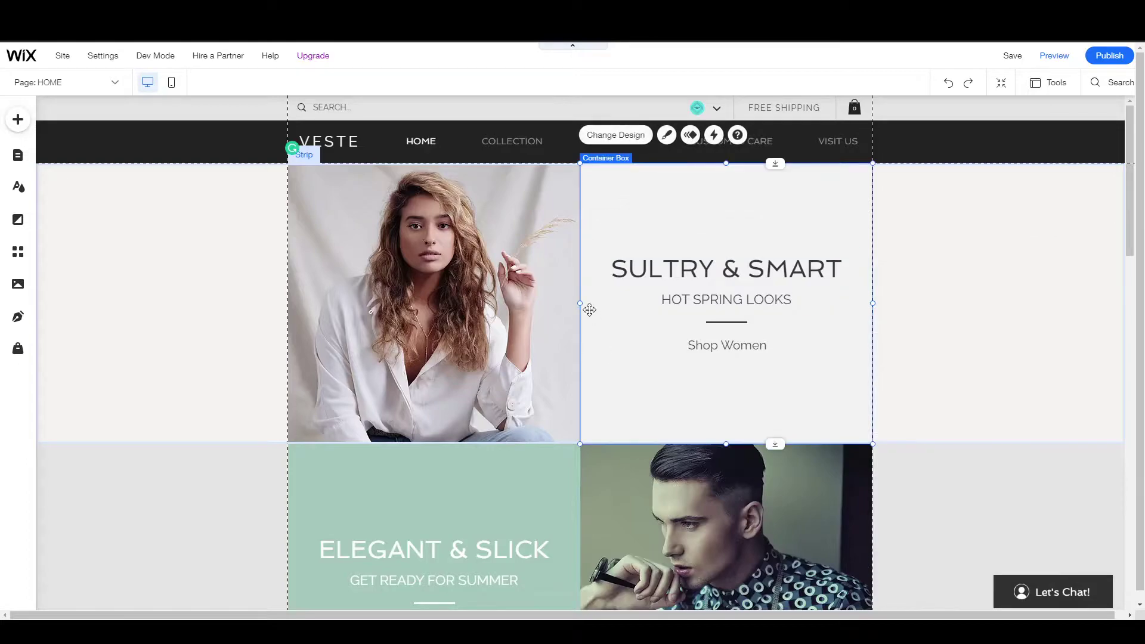
{"action": "scroll", "coordinate": [401, 299], "scroll_direction": "down", "scroll_amount": 15}
{"action": "scroll", "coordinate": [404, 300], "scroll_direction": "up", "scroll_amount": 7}
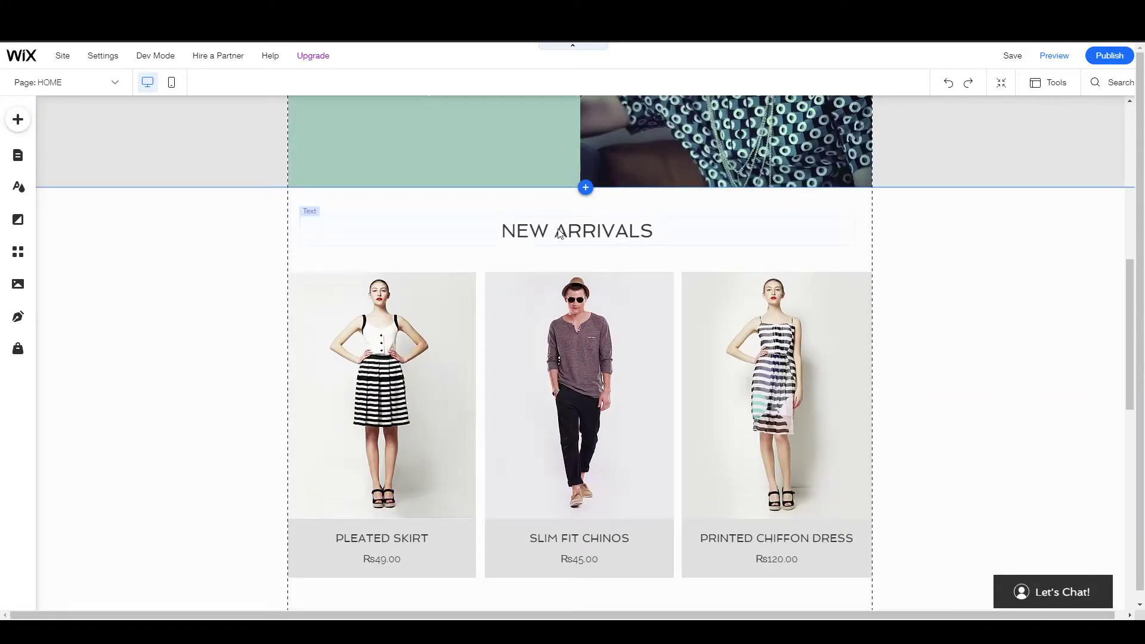
{"action": "scroll", "coordinate": [488, 441], "scroll_direction": "down", "scroll_amount": 3}
{"action": "scroll", "coordinate": [480, 432], "scroll_direction": "down", "scroll_amount": 1}
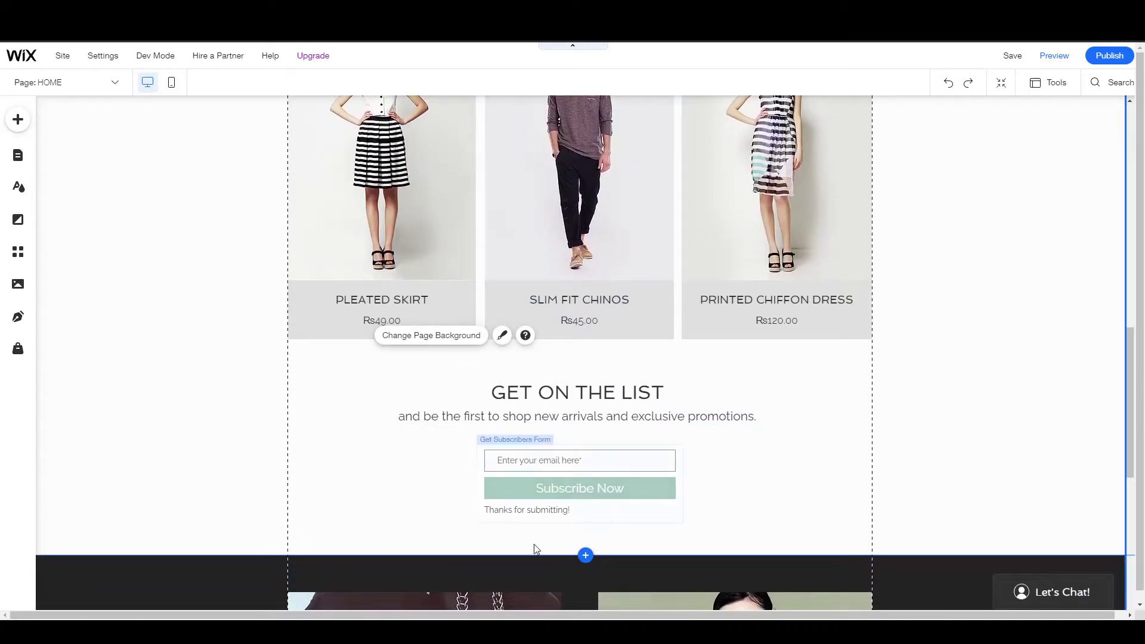
{"action": "scroll", "coordinate": [516, 461], "scroll_direction": "up", "scroll_amount": 1}
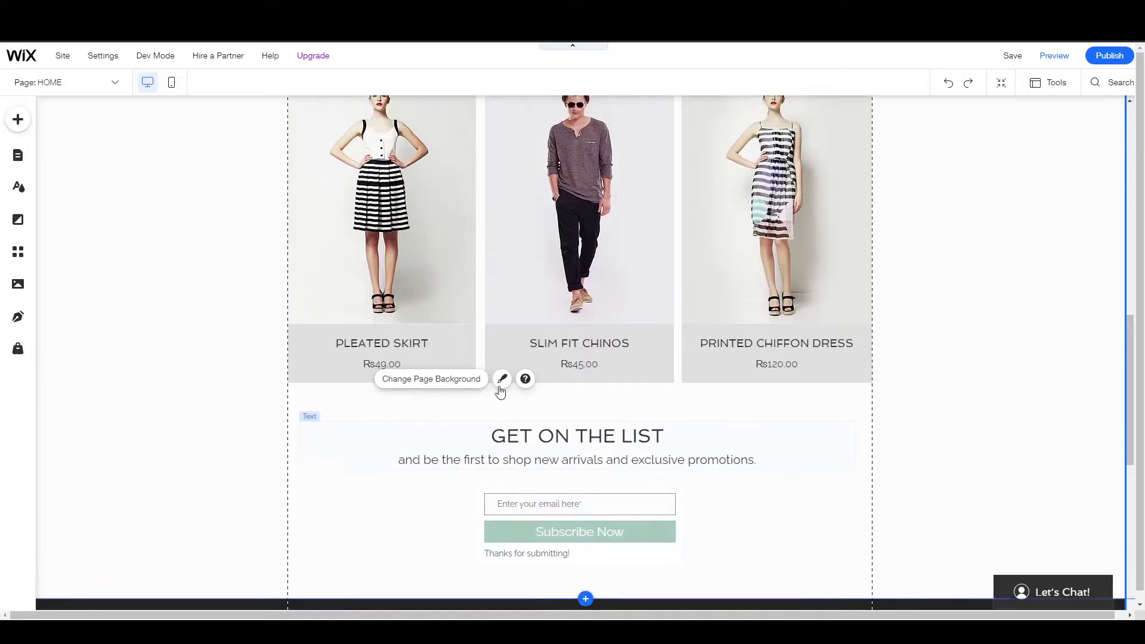
{"action": "scroll", "coordinate": [501, 389], "scroll_direction": "down", "scroll_amount": 3}
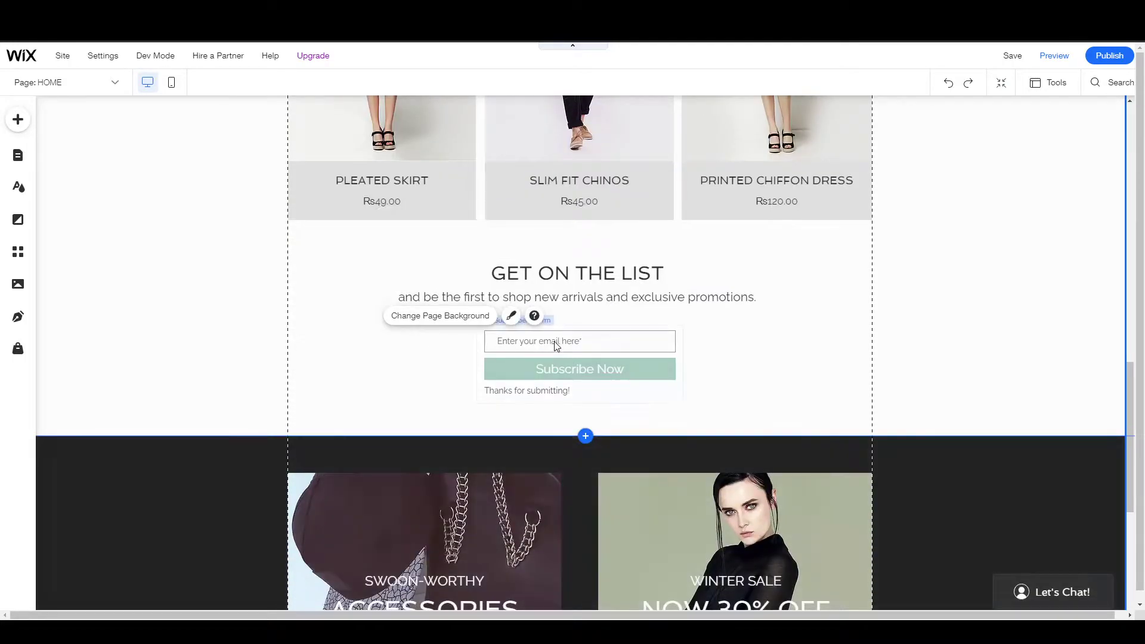
{"action": "left_click", "coordinate": [555, 341]}
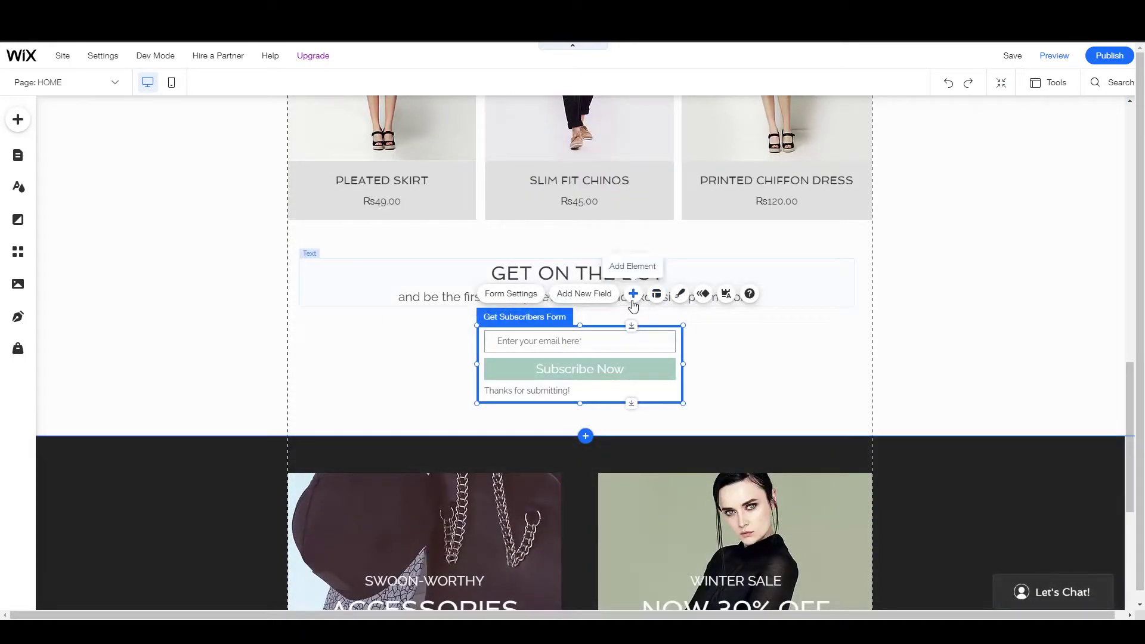
{"action": "scroll", "coordinate": [397, 340], "scroll_direction": "up", "scroll_amount": 10}
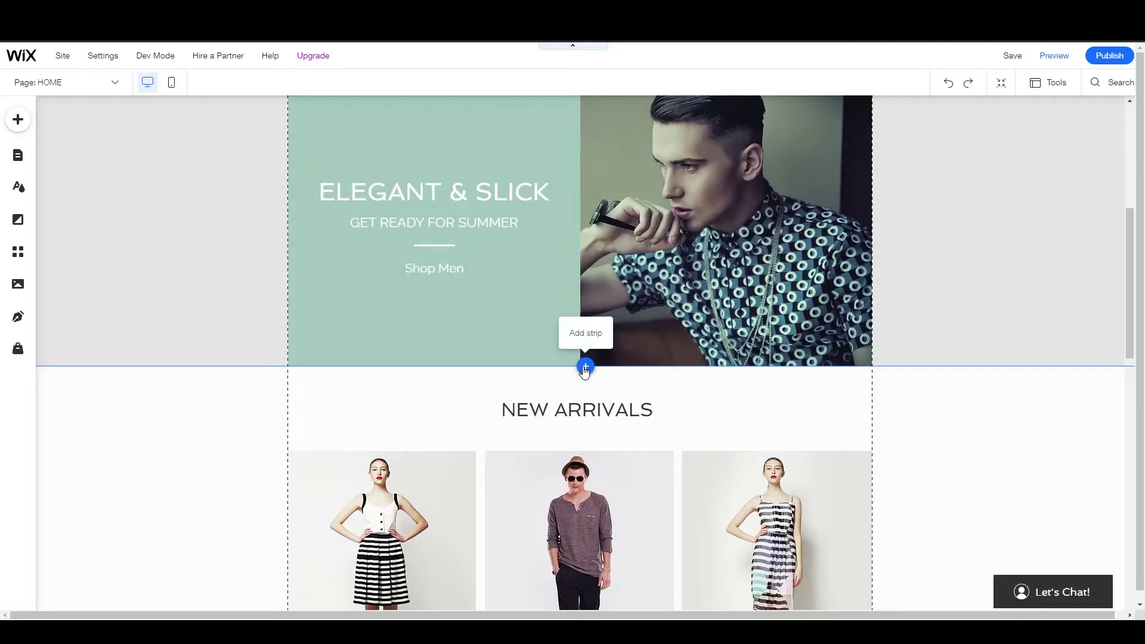
Add a Grid Product Gallery from the Store elements and position it by the Get on the List section
{"action": "left_click", "coordinate": [585, 367]}
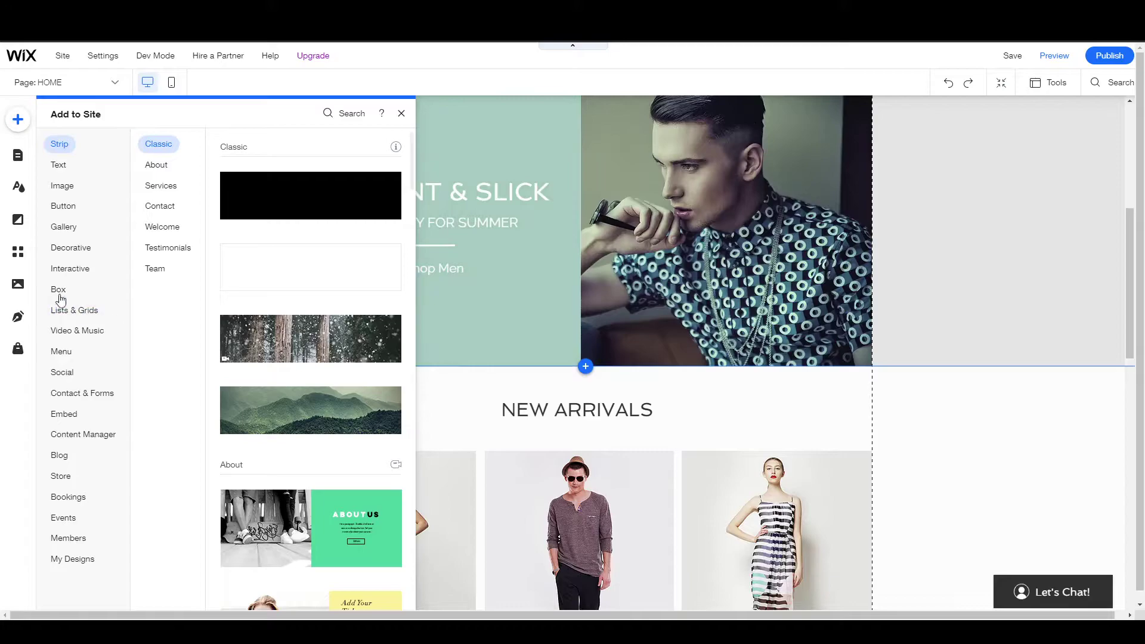
{"action": "left_click", "coordinate": [62, 477]}
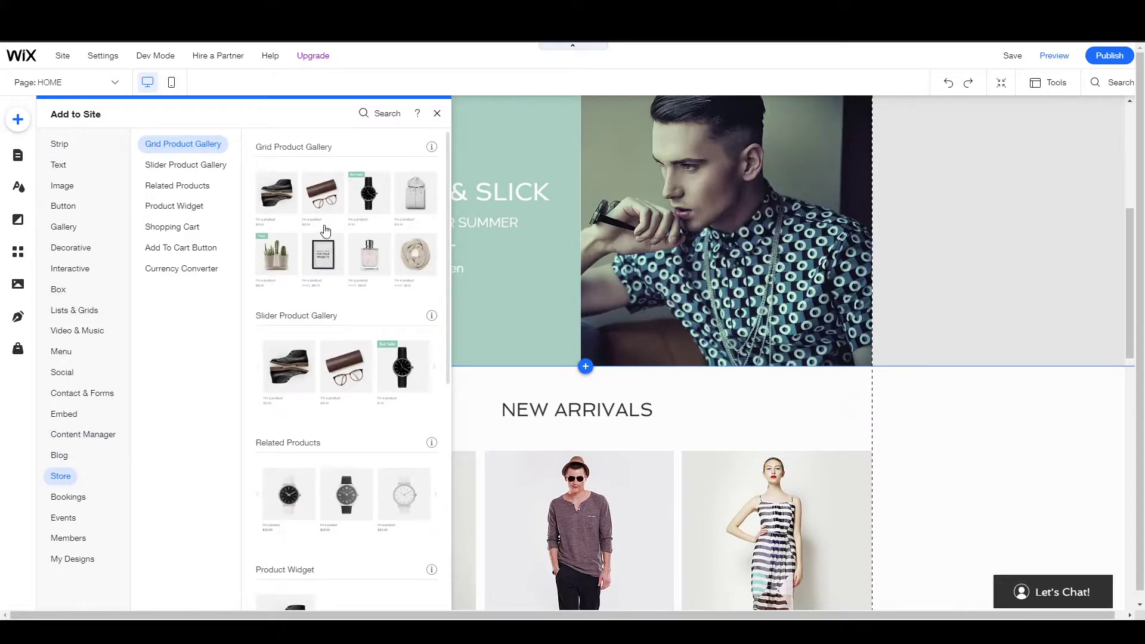
{"action": "left_click_drag", "start_coordinate": [311, 237], "coordinate": [234, 409]}
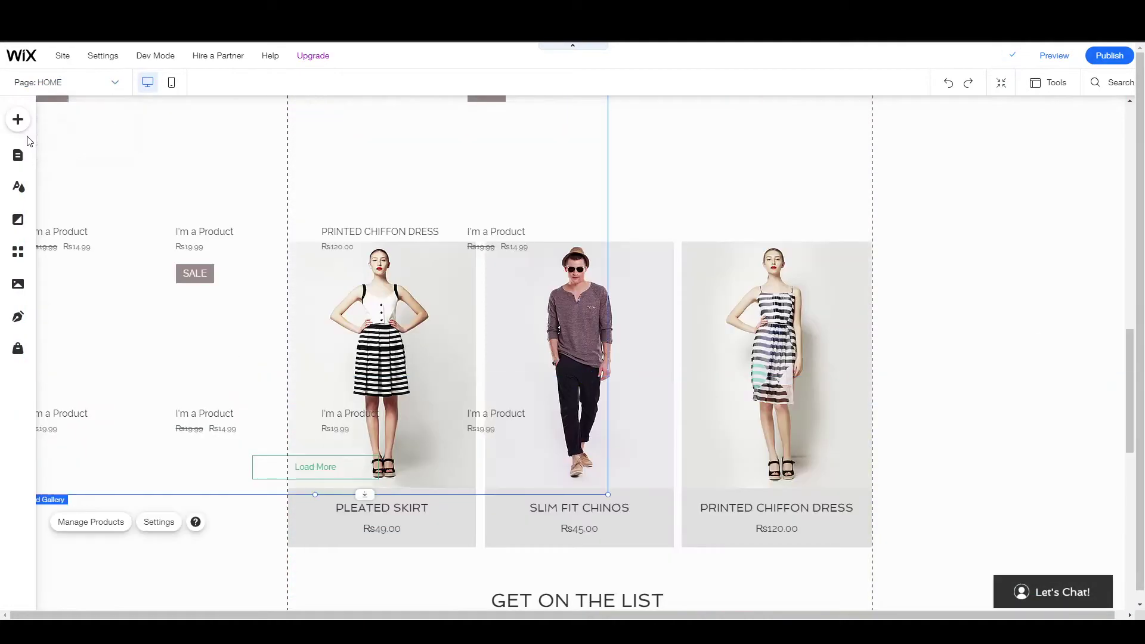
{"action": "mouse_move", "coordinate": [236, 249]}
{"action": "left_mouse_down"}
{"action": "mouse_move", "coordinate": [334, 342]}
{"action": "mouse_move", "coordinate": [403, 441]}
{"action": "mouse_move", "coordinate": [107, 330]}
{"action": "mouse_move", "coordinate": [224, 191]}
{"action": "mouse_move", "coordinate": [312, 215]}
{"action": "mouse_move", "coordinate": [435, 222]}
{"action": "mouse_move", "coordinate": [358, 217]}
{"action": "left_mouse_up"}
{"action": "scroll", "coordinate": [107, 329], "scroll_direction": "down", "scroll_amount": 6}
{"action": "scroll", "coordinate": [93, 260], "scroll_direction": "up", "scroll_amount": 1}
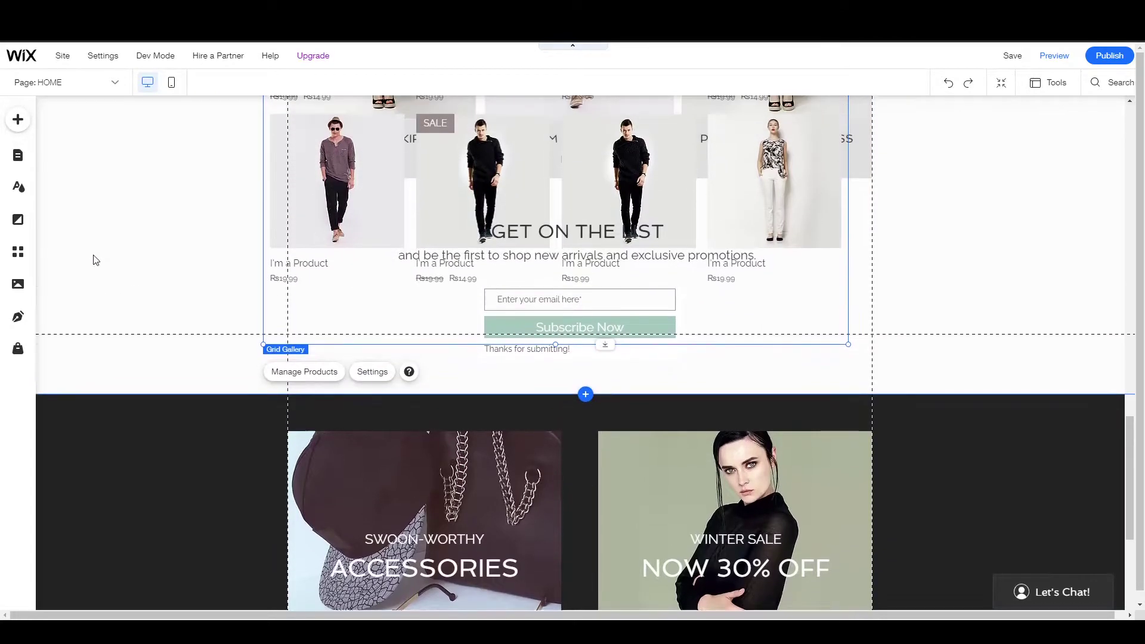
{"action": "left_click", "coordinate": [585, 406]}
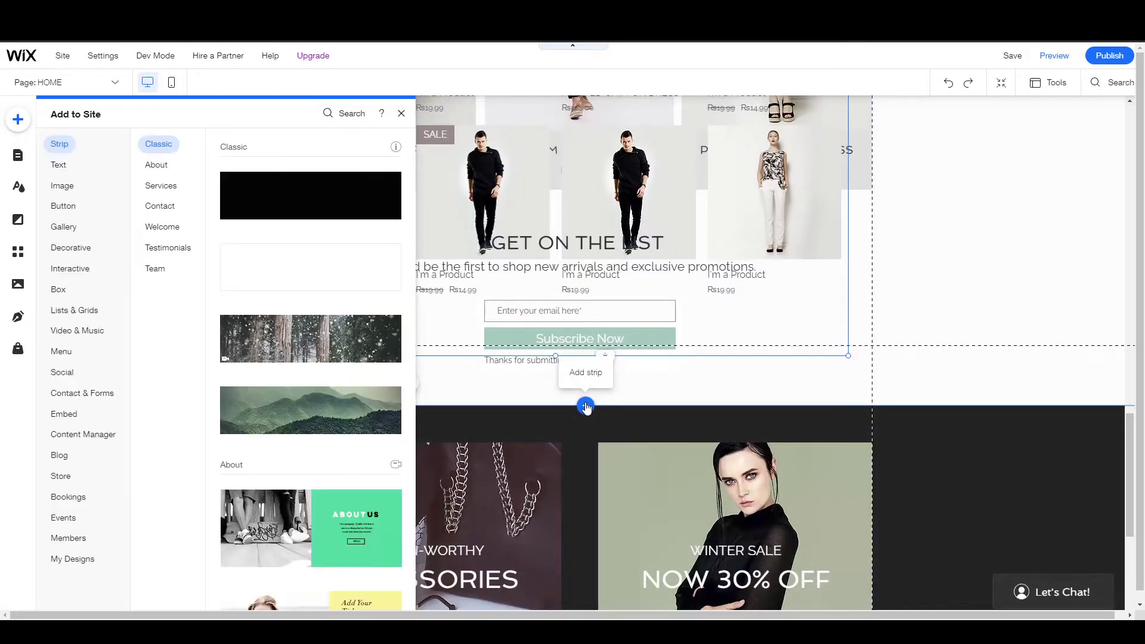
Add a blank Classic strip below the Get on the List subscribe section
{"action": "left_click", "coordinate": [283, 278]}
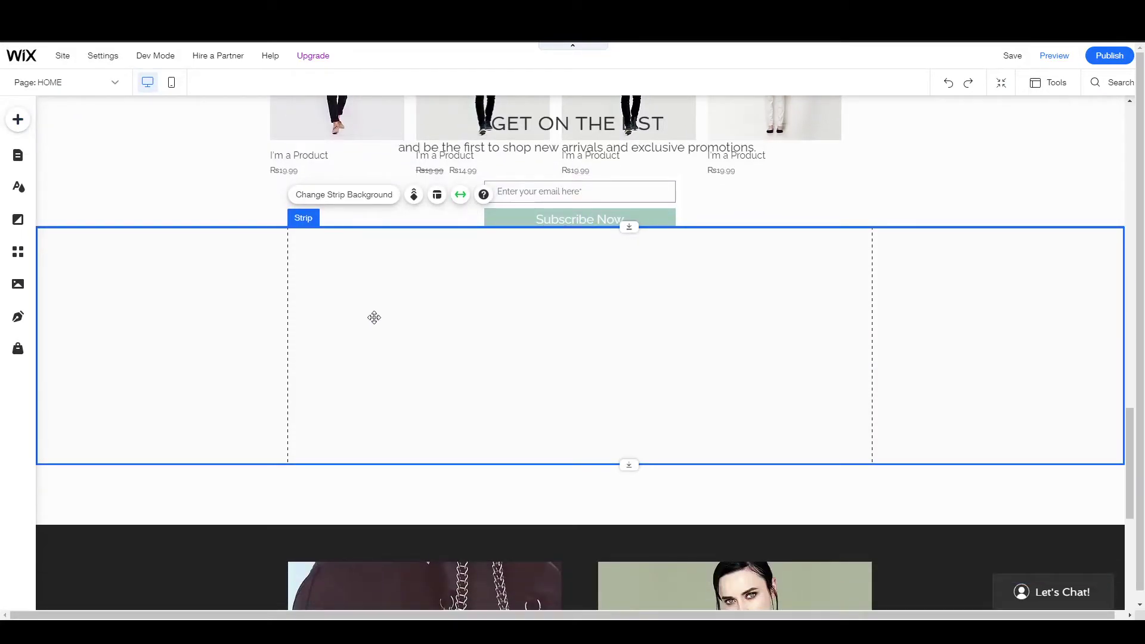
{"action": "scroll", "coordinate": [190, 260], "scroll_direction": "up", "scroll_amount": 3}
{"action": "left_click_drag", "start_coordinate": [425, 198], "coordinate": [413, 270]}
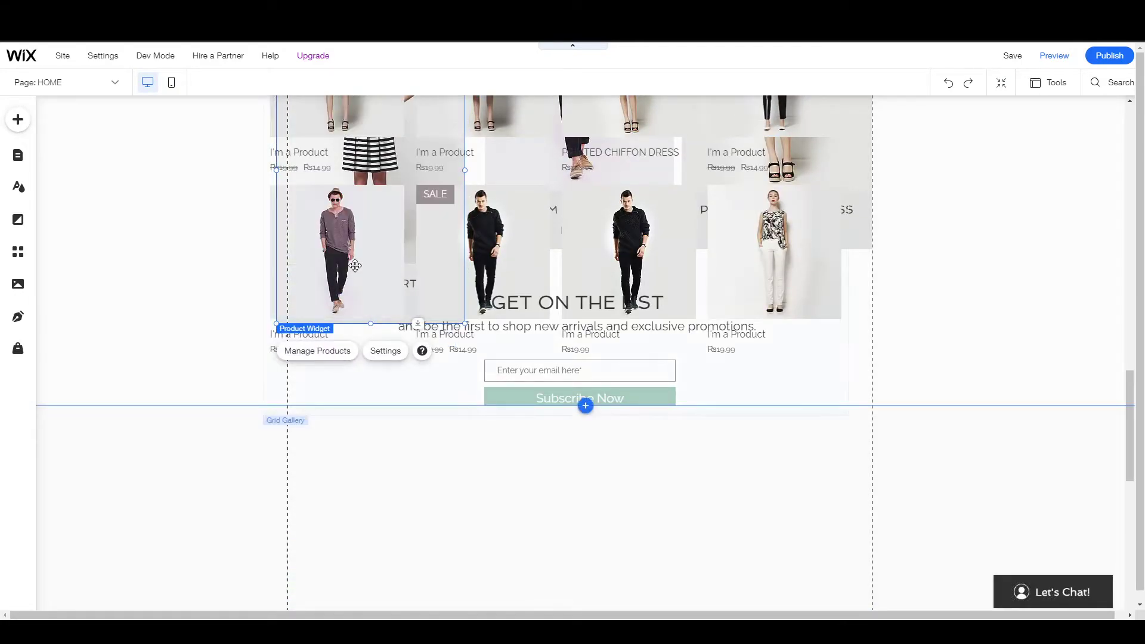
{"action": "scroll", "coordinate": [87, 230], "scroll_direction": "up", "scroll_amount": 6}
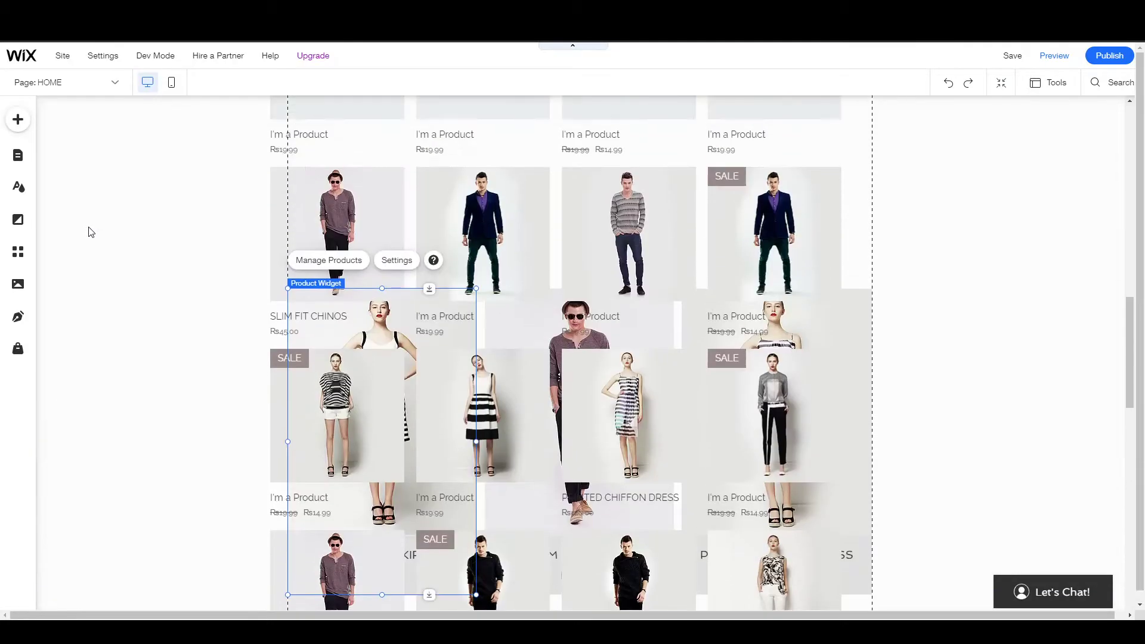
Select the whole product gallery and drag it down toward the new strip
{"action": "left_click", "coordinate": [92, 246]}
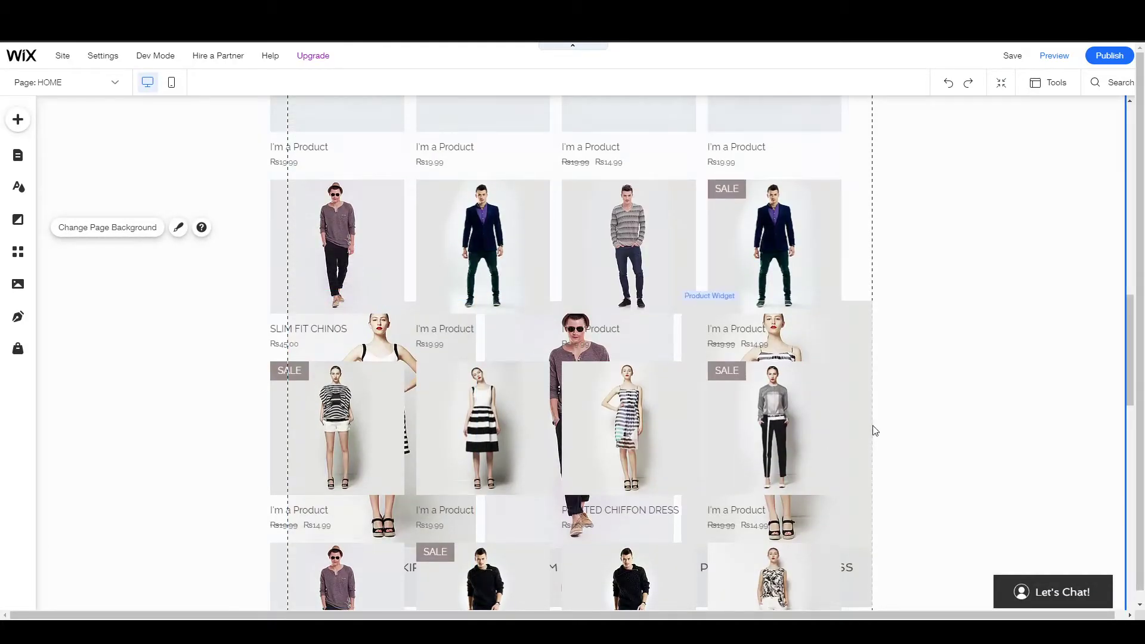
{"action": "left_click", "coordinate": [854, 414]}
{"action": "left_click", "coordinate": [814, 231]}
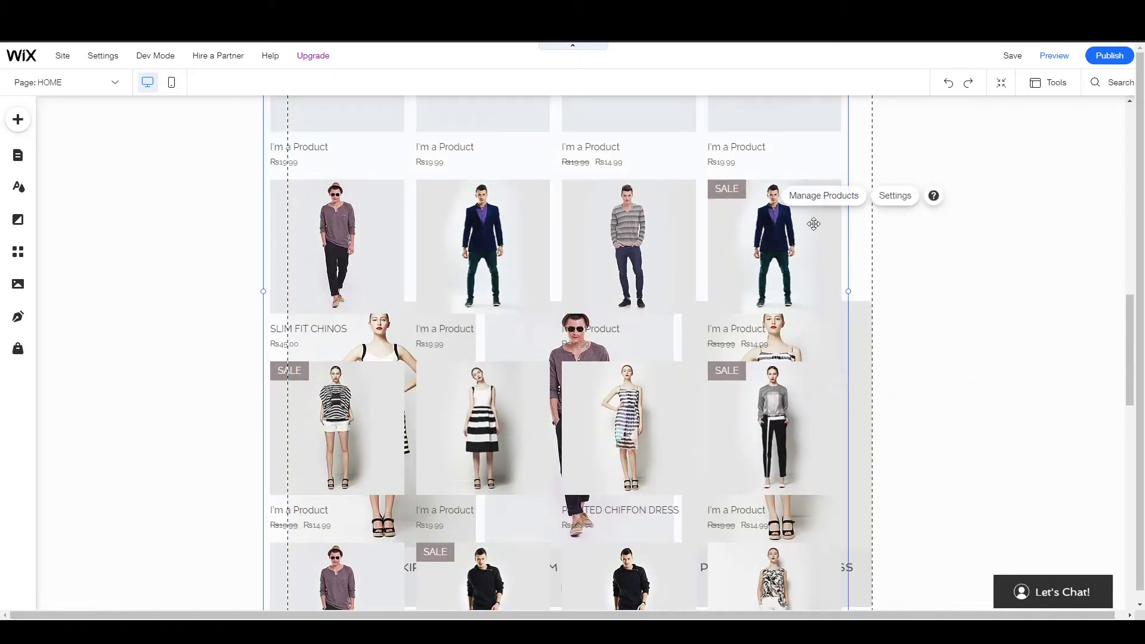
{"action": "mouse_move", "coordinate": [799, 209]}
{"action": "left_mouse_down"}
{"action": "mouse_move", "coordinate": [797, 452]}
{"action": "mouse_move", "coordinate": [799, 404]}
{"action": "mouse_move", "coordinate": [806, 433]}
{"action": "mouse_move", "coordinate": [745, 385]}
{"action": "left_mouse_up"}
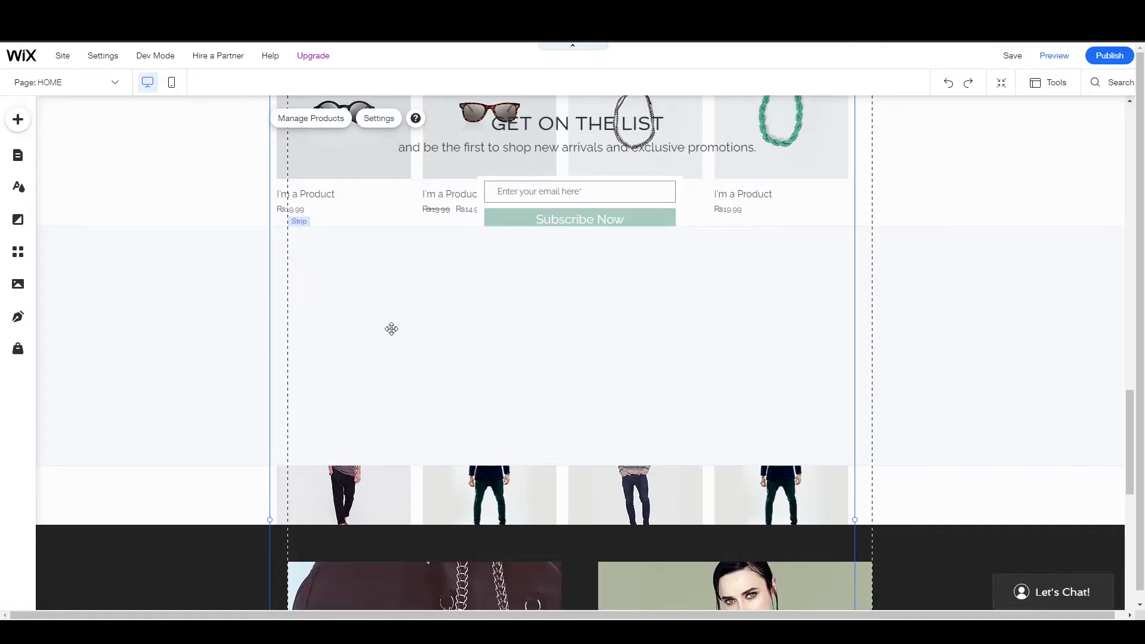
{"action": "scroll", "coordinate": [332, 354], "scroll_direction": "up", "scroll_amount": 8}
{"action": "scroll", "coordinate": [417, 375], "scroll_direction": "down", "scroll_amount": 4}
{"action": "left_click", "coordinate": [414, 367]}
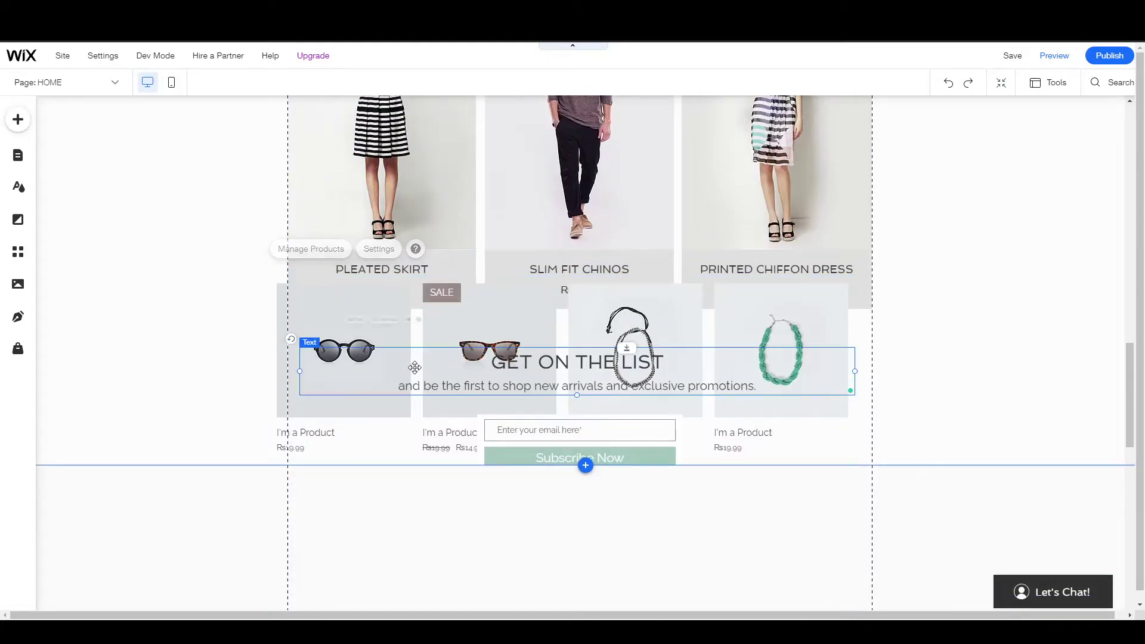
Change the grid gallery layout to 2 rows of 3, then drag it below the subscribe strip
{"action": "double_click", "coordinate": [414, 367]}
{"action": "double_click", "coordinate": [282, 320]}
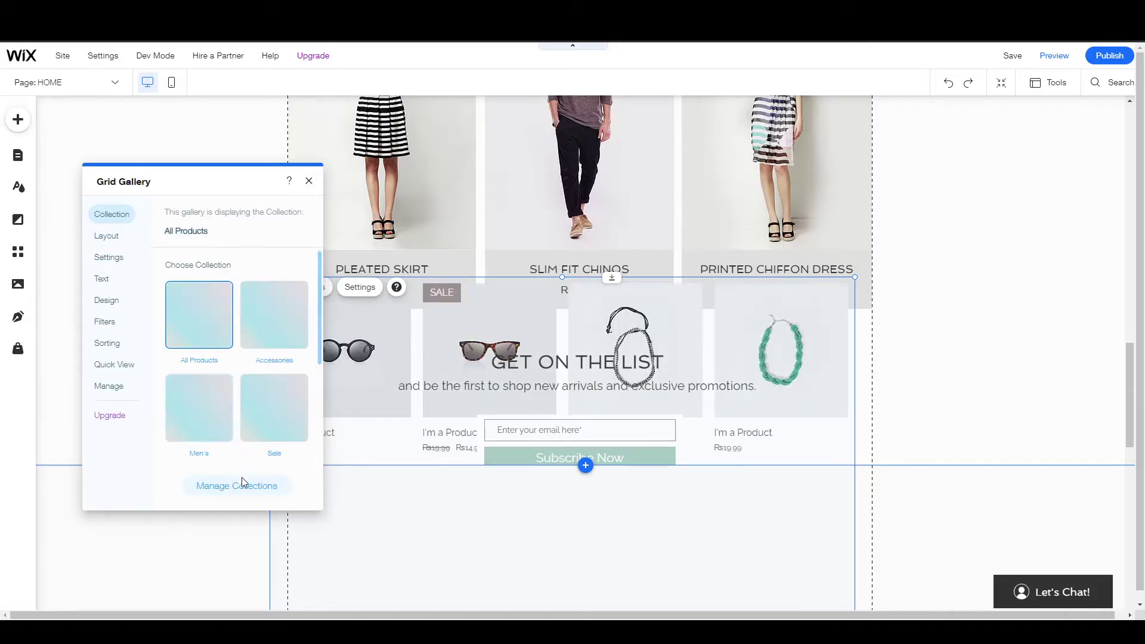
{"action": "left_click", "coordinate": [309, 181]}
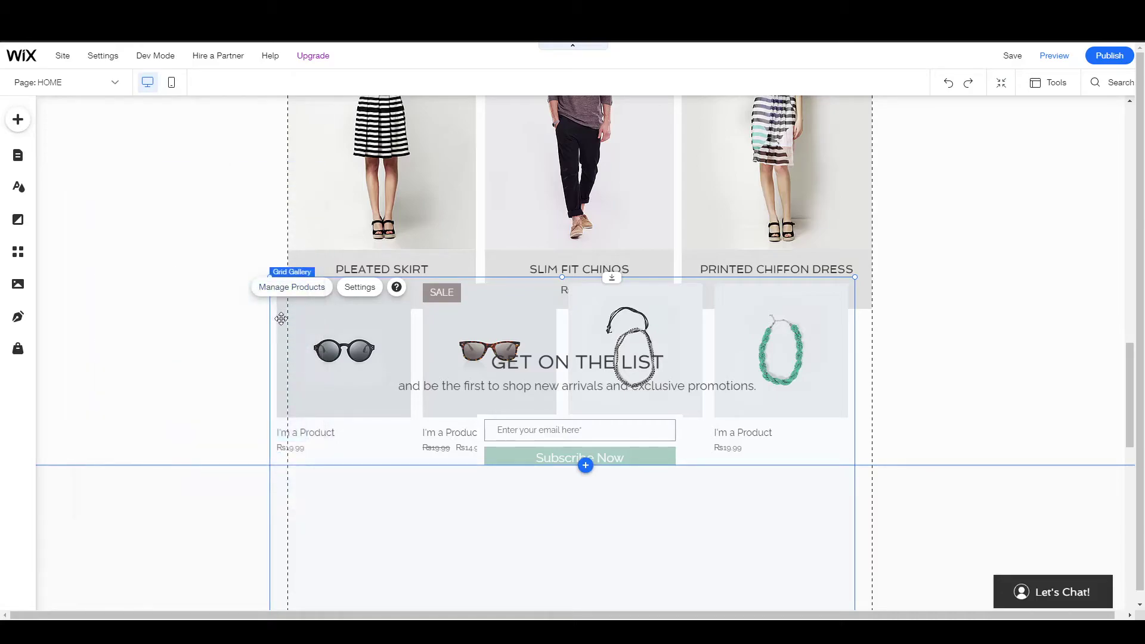
{"action": "left_click", "coordinate": [349, 289]}
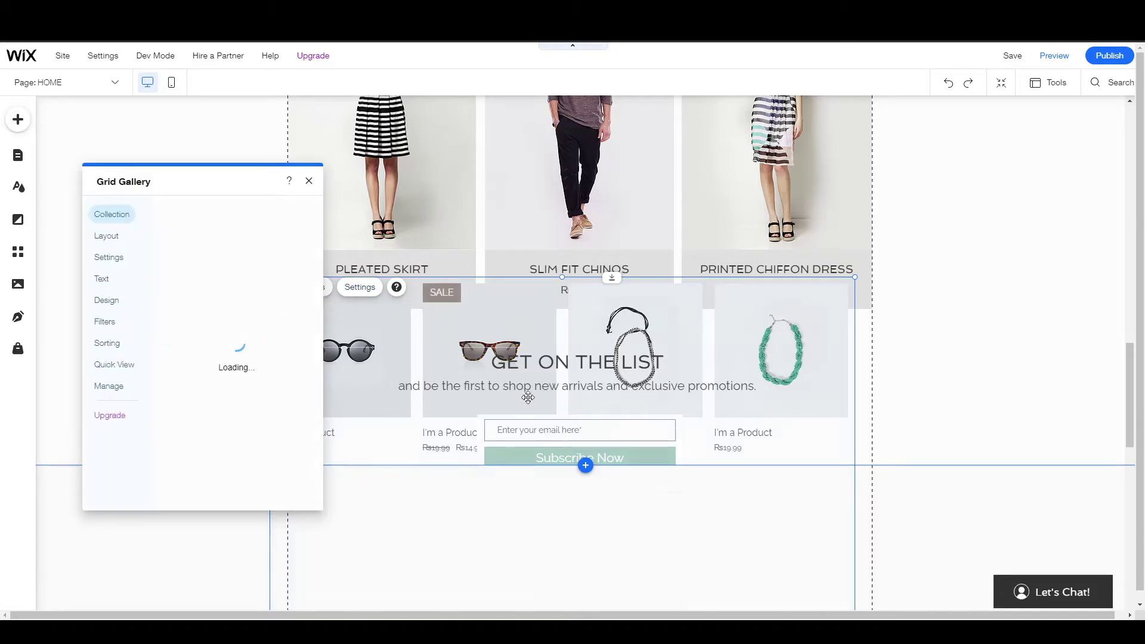
{"action": "left_click", "coordinate": [106, 236]}
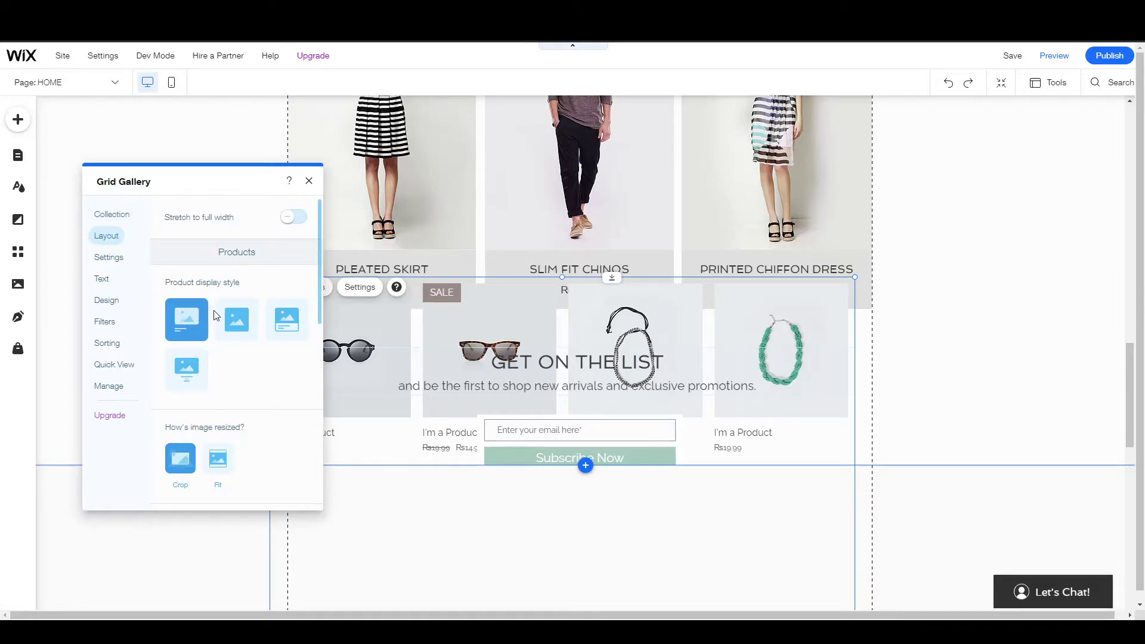
{"action": "scroll", "coordinate": [212, 301], "scroll_direction": "down", "scroll_amount": 6}
{"action": "scroll", "coordinate": [210, 303], "scroll_direction": "down", "scroll_amount": 3}
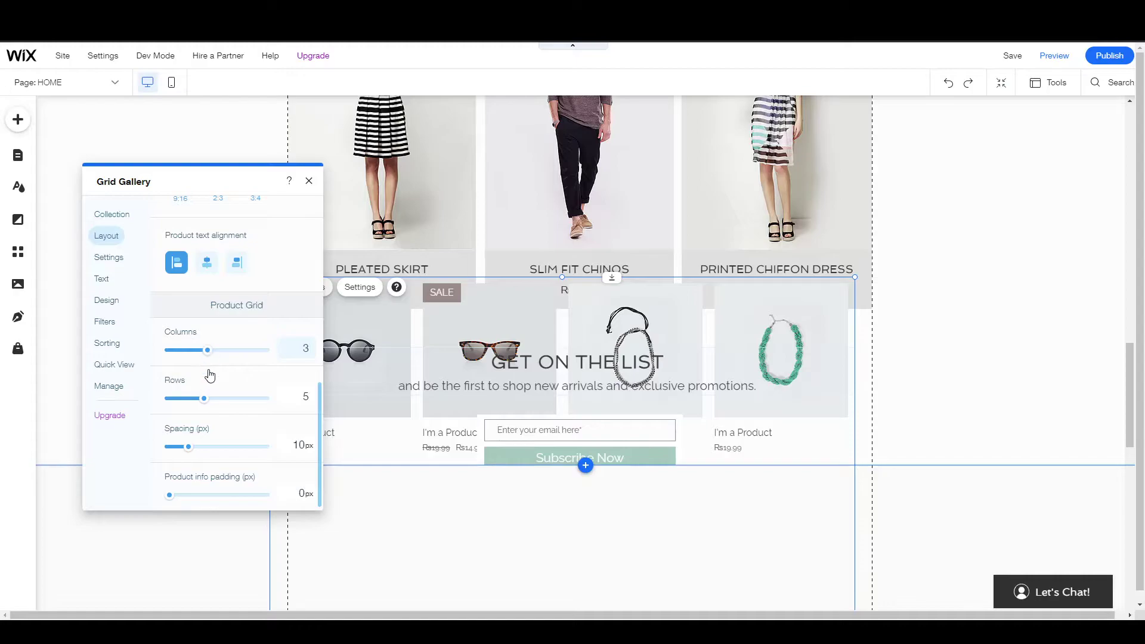
{"action": "left_click", "coordinate": [206, 400]}
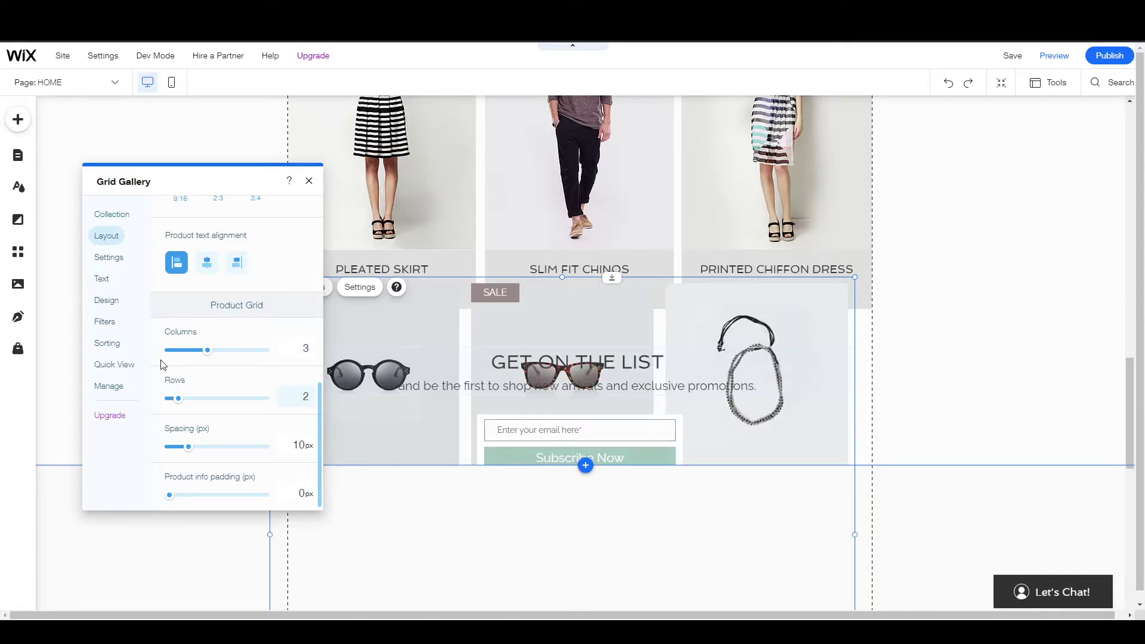
{"action": "scroll", "coordinate": [212, 441], "scroll_direction": "down", "scroll_amount": 1}
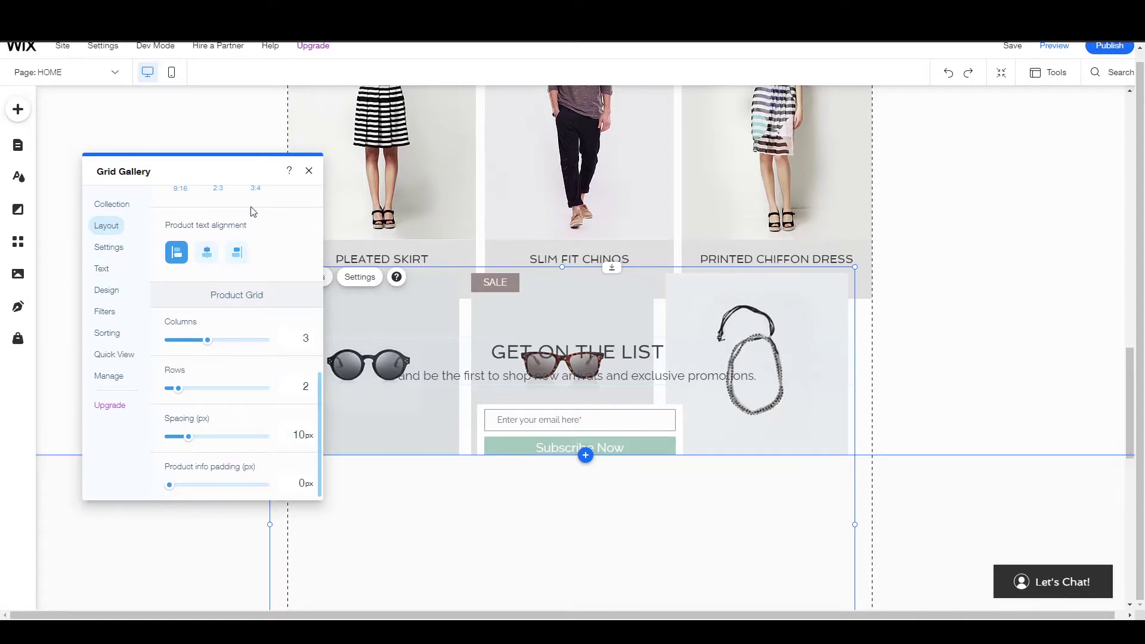
{"action": "left_click", "coordinate": [308, 172]}
{"action": "left_click_drag", "start_coordinate": [284, 305], "coordinate": [293, 221]}
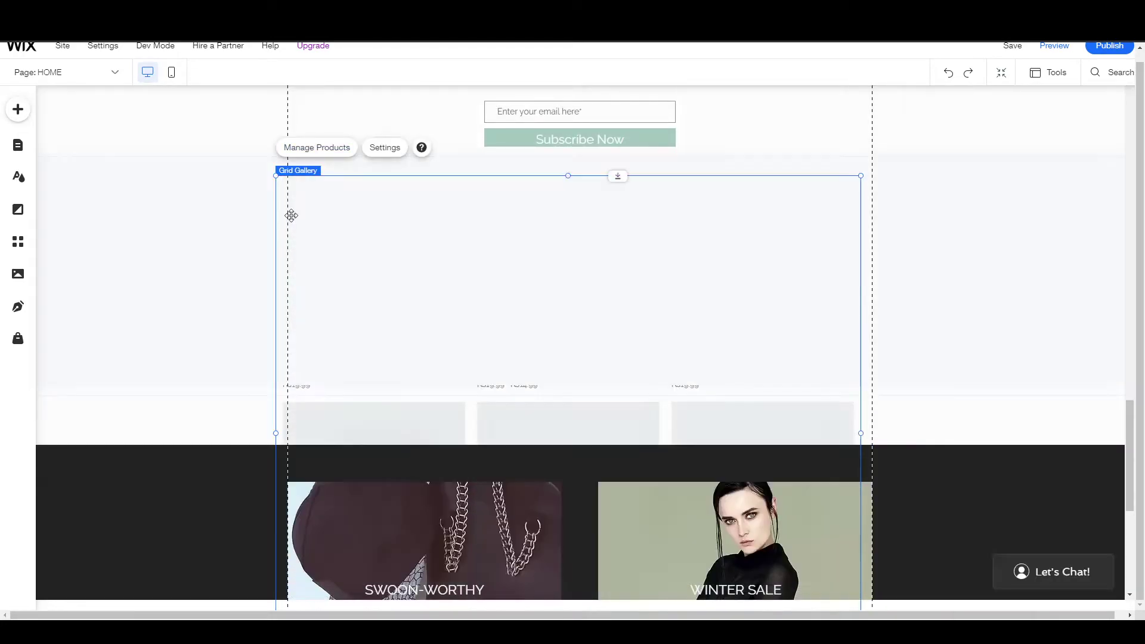
Select the strip behind the gallery and look over its Strip Layout options
{"action": "left_click", "coordinate": [398, 264]}
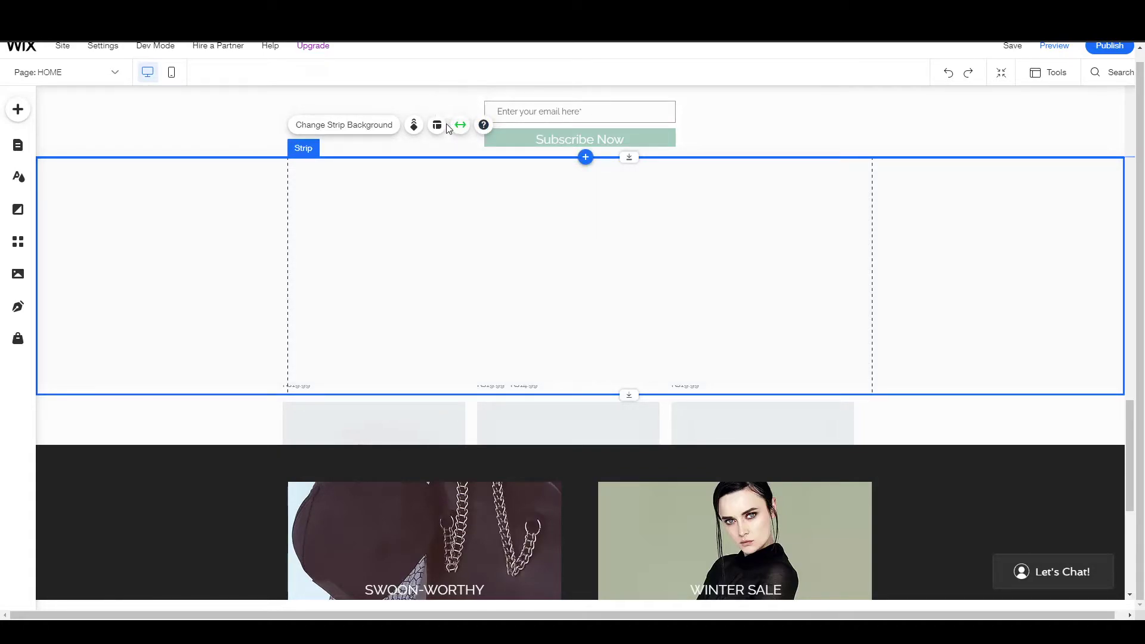
{"action": "left_click", "coordinate": [431, 128]}
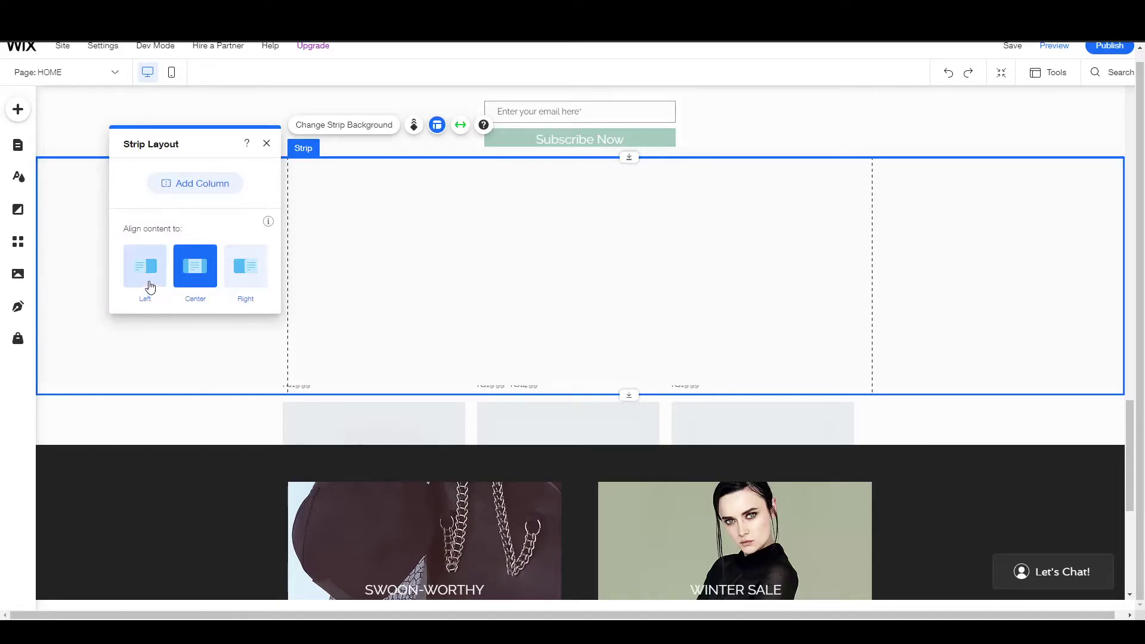
{"action": "left_click", "coordinate": [266, 143]}
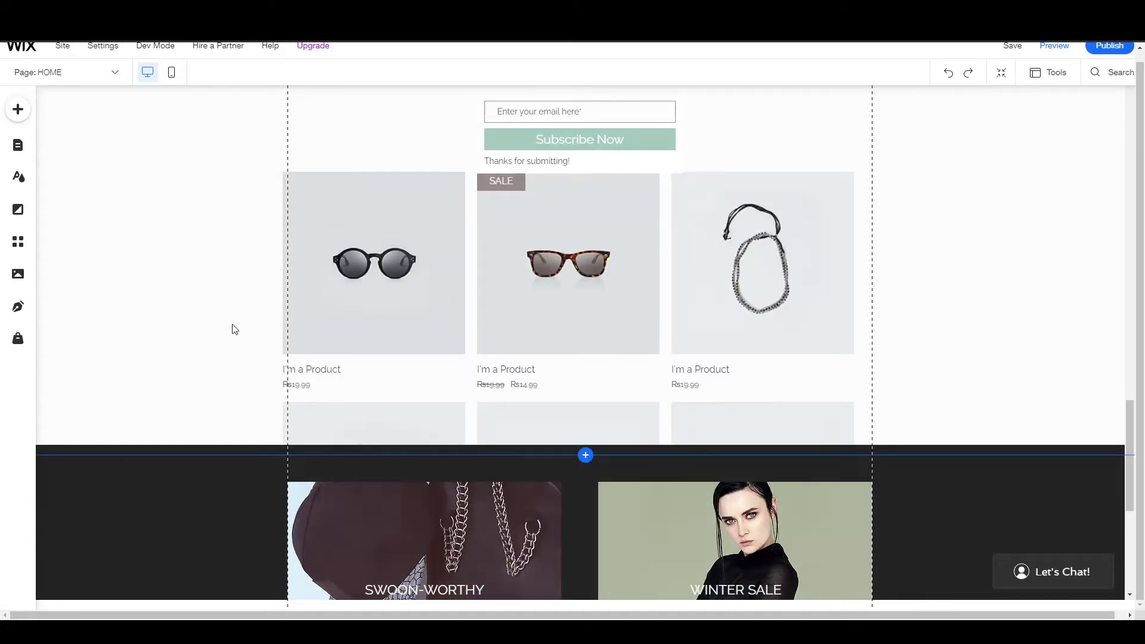
Shrink the grid gallery and place it just beneath the Subscribe Now form
{"action": "left_click", "coordinate": [363, 371]}
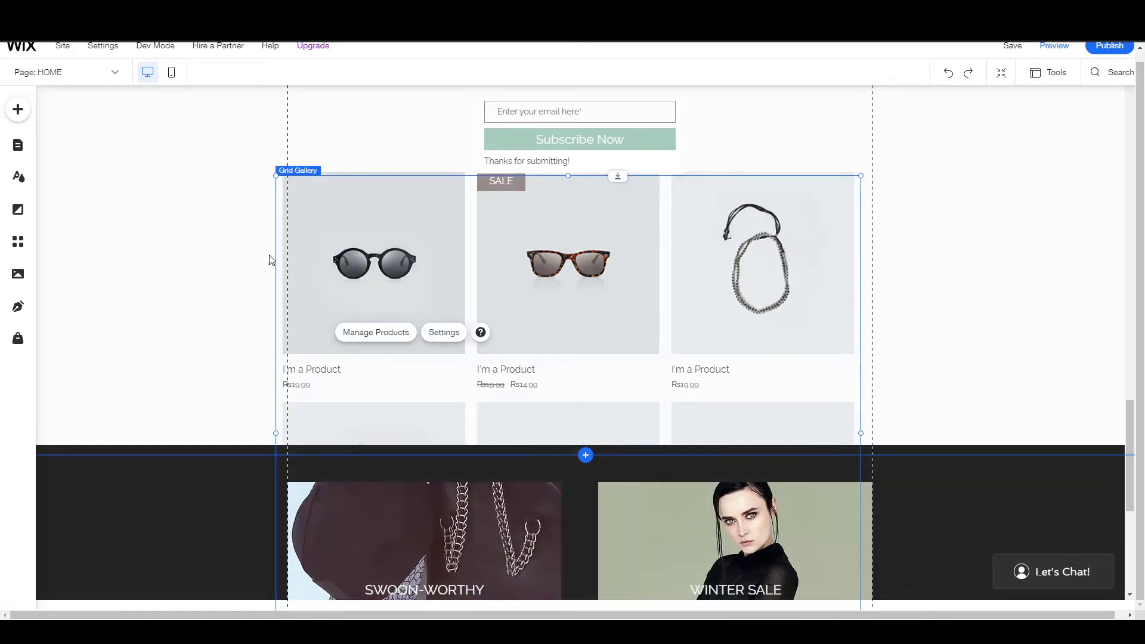
{"action": "left_click_drag", "start_coordinate": [274, 177], "coordinate": [393, 333]}
{"action": "left_click_drag", "start_coordinate": [471, 418], "coordinate": [409, 251]}
{"action": "scroll", "coordinate": [148, 320], "scroll_direction": "down", "scroll_amount": 3}
{"action": "scroll", "coordinate": [149, 319], "scroll_direction": "up", "scroll_amount": 1}
{"action": "left_click_drag", "start_coordinate": [449, 294], "coordinate": [455, 334]}
{"action": "scroll", "coordinate": [205, 314], "scroll_direction": "up", "scroll_amount": 8}
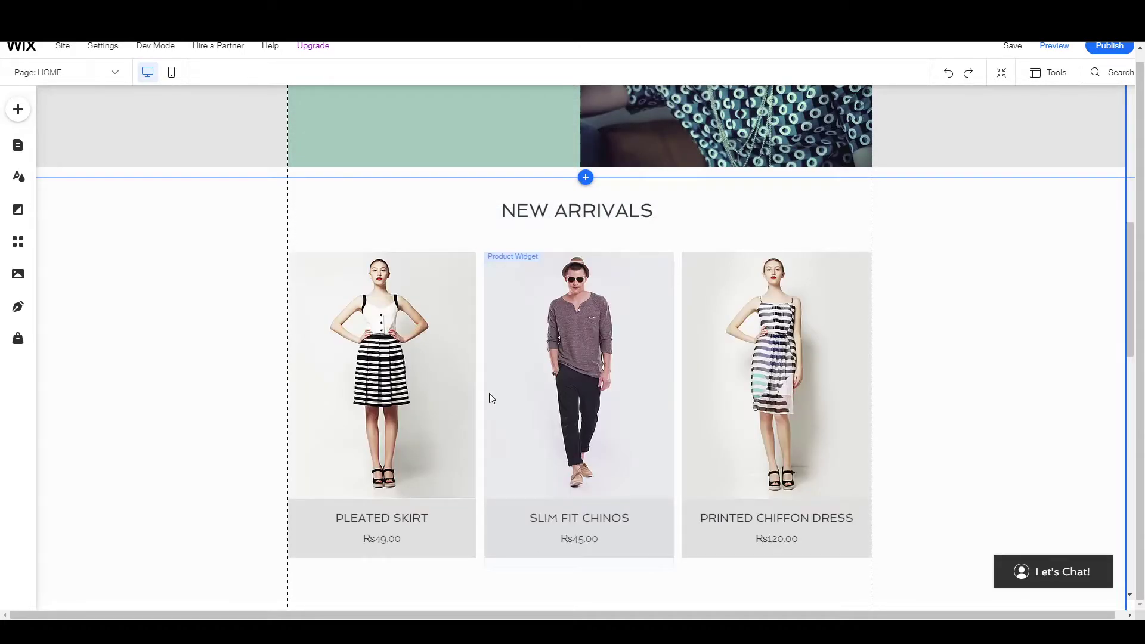
Publish the VESTE site
{"action": "scroll", "coordinate": [489, 393], "scroll_direction": "down", "scroll_amount": 3}
{"action": "scroll", "coordinate": [489, 392], "scroll_direction": "up", "scroll_amount": 7}
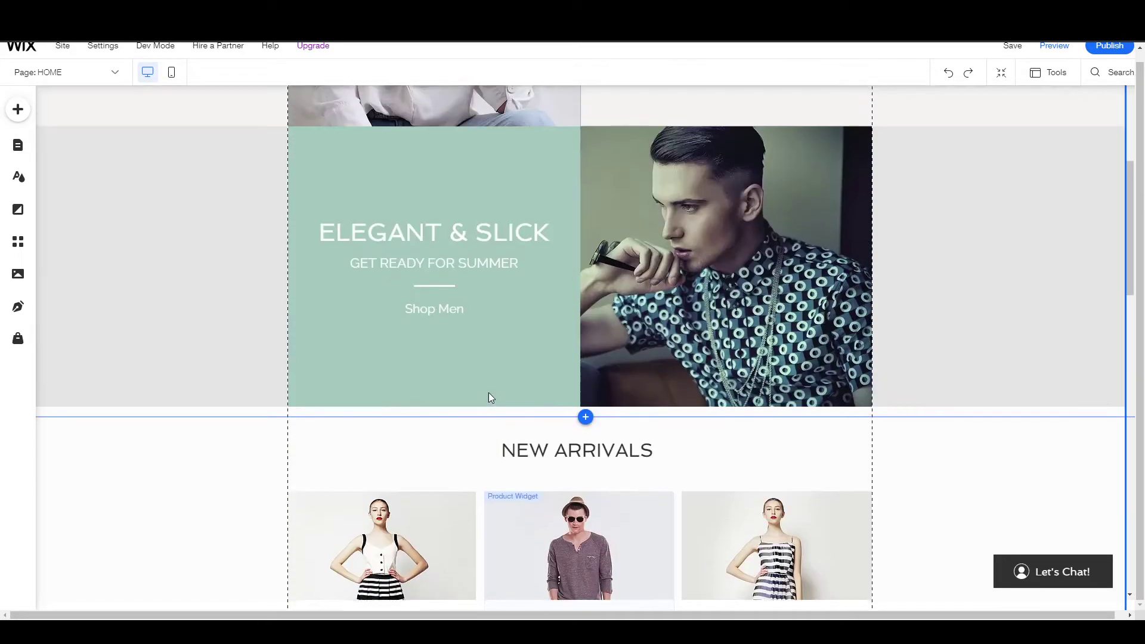
{"action": "scroll", "coordinate": [489, 393], "scroll_direction": "up", "scroll_amount": 5}
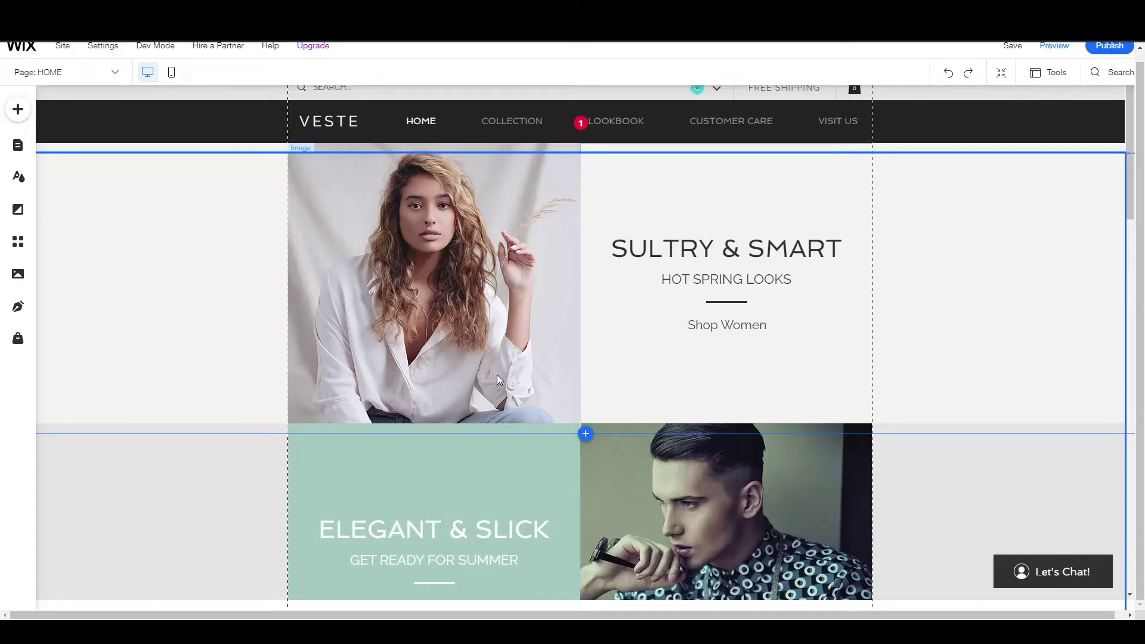
{"action": "left_click", "coordinate": [1107, 46]}
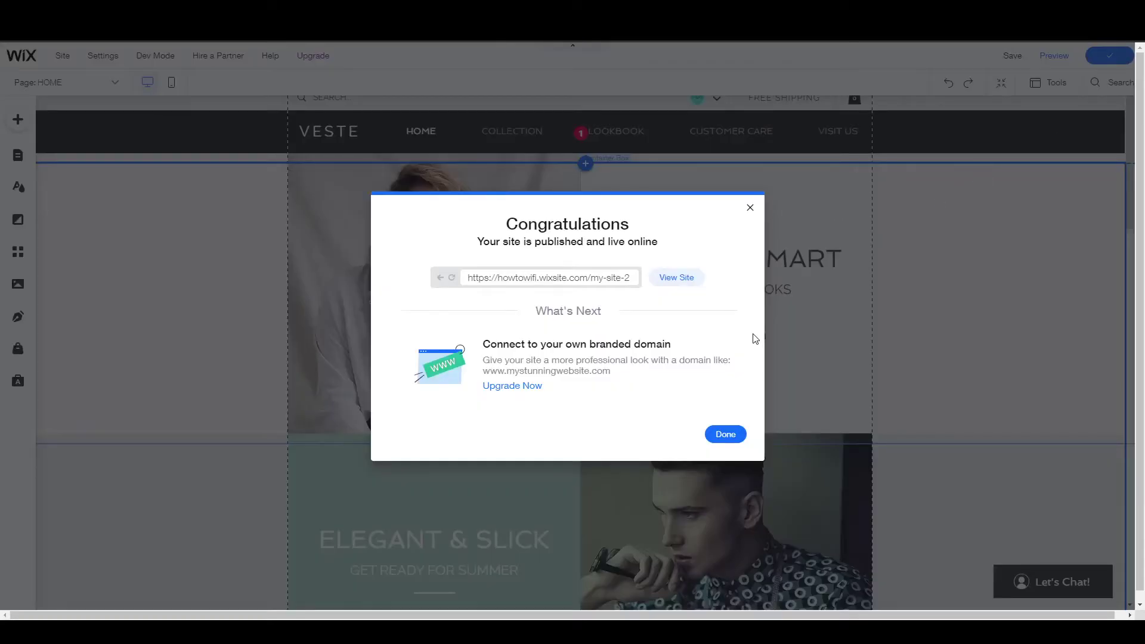
View the live site, scroll through it, and close its tab to return to the editor
{"action": "left_click", "coordinate": [674, 278]}
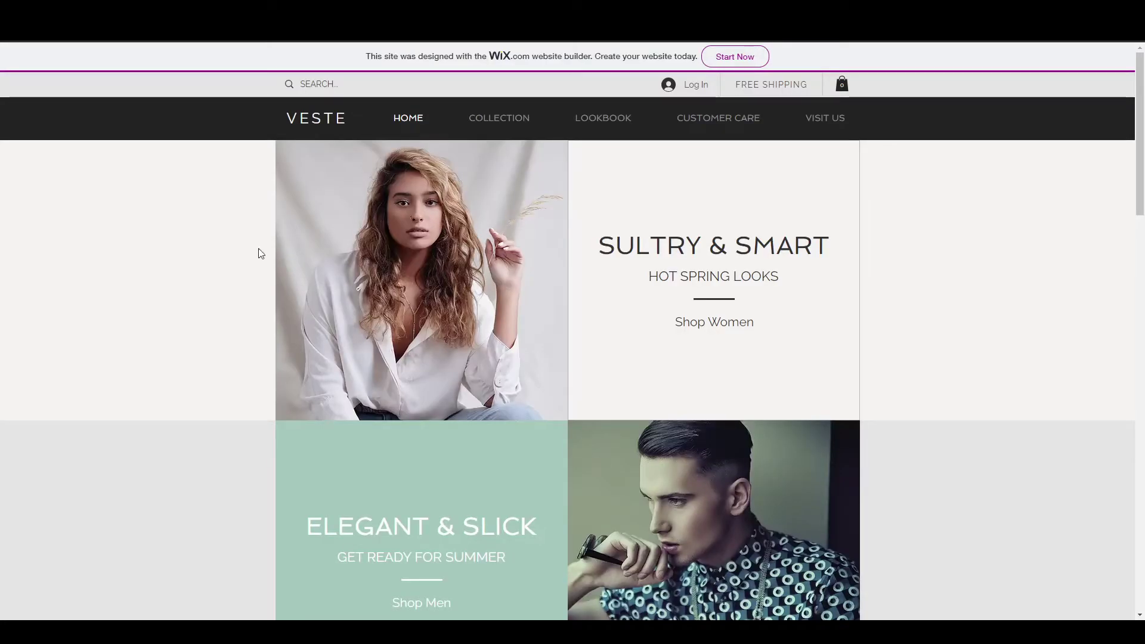
{"action": "scroll", "coordinate": [392, 267], "scroll_direction": "down", "scroll_amount": 12}
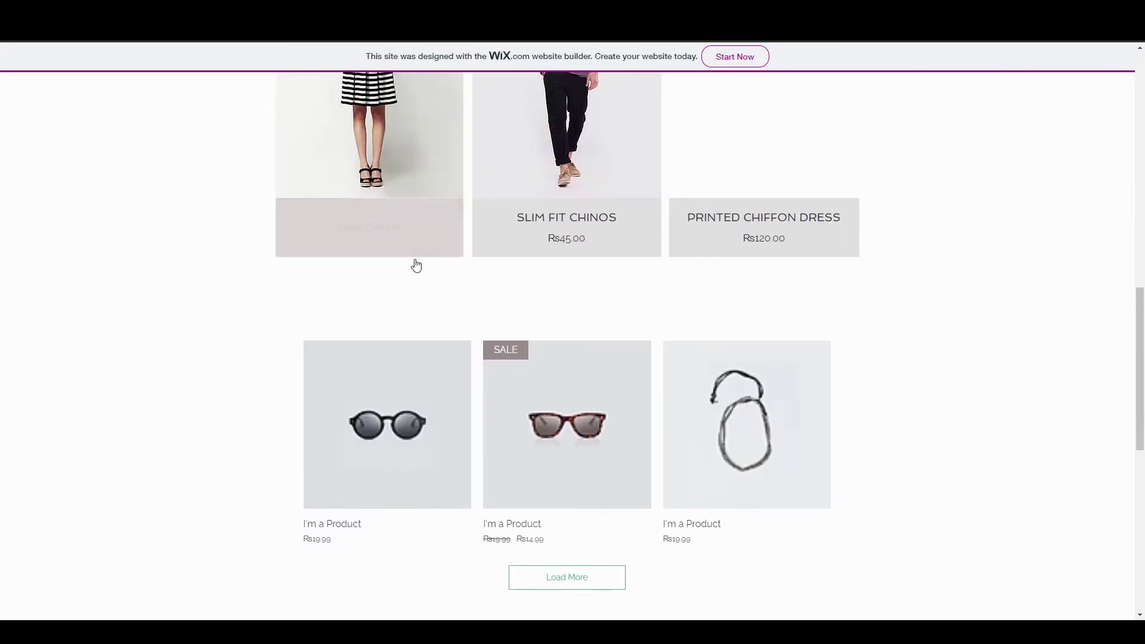
{"action": "scroll", "coordinate": [417, 264], "scroll_direction": "down", "scroll_amount": 5}
{"action": "scroll", "coordinate": [409, 261], "scroll_direction": "up", "scroll_amount": 15}
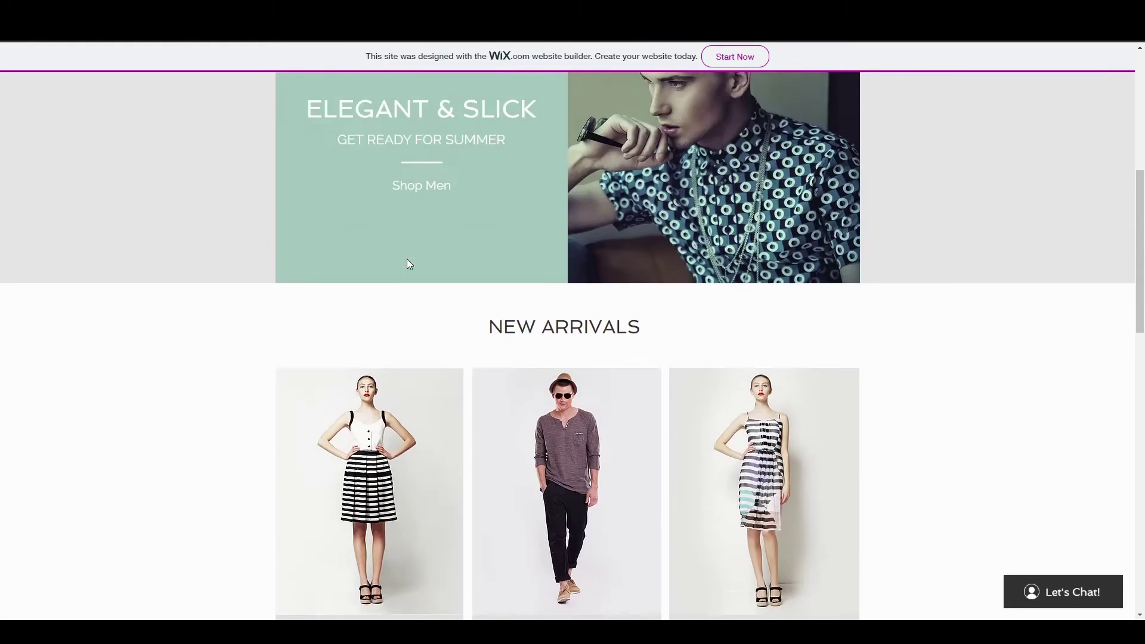
{"action": "key", "text": "ctrl+w"}
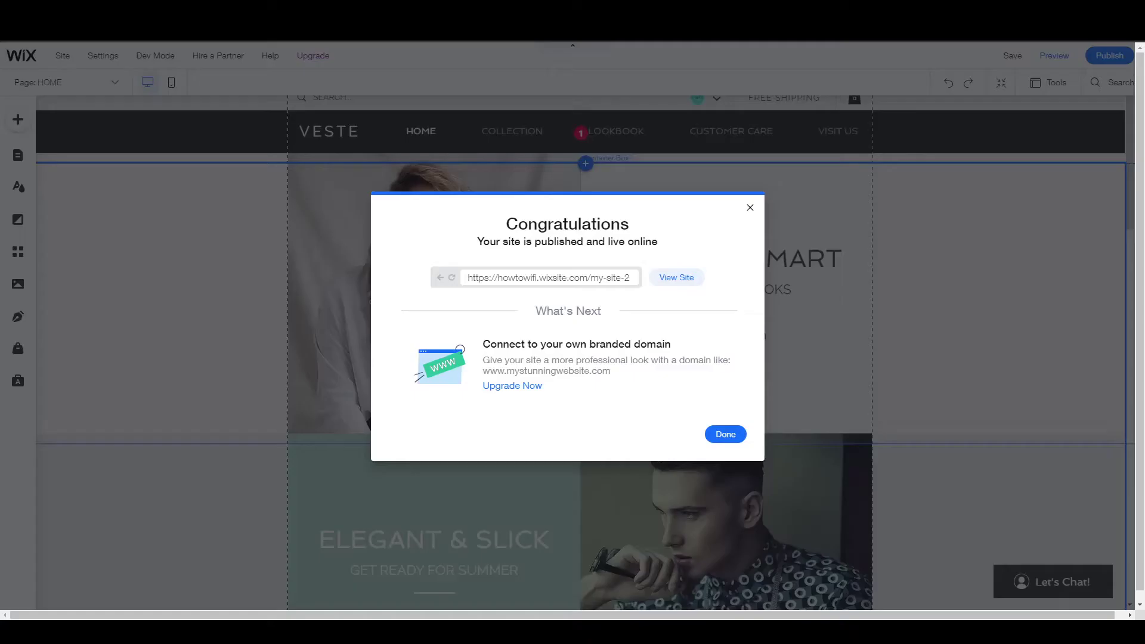
Close the Congratulations and mobile prompts, then open Manage Products from the store widget
{"action": "left_click", "coordinate": [750, 207]}
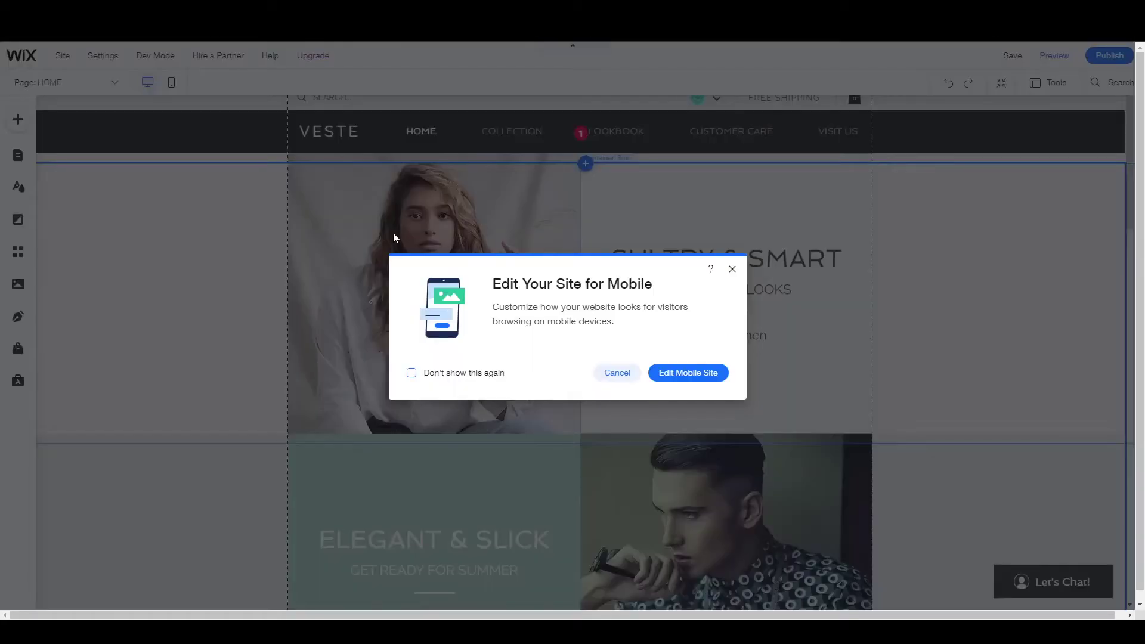
{"action": "left_click", "coordinate": [623, 373]}
{"action": "scroll", "coordinate": [253, 298], "scroll_direction": "down", "scroll_amount": 7}
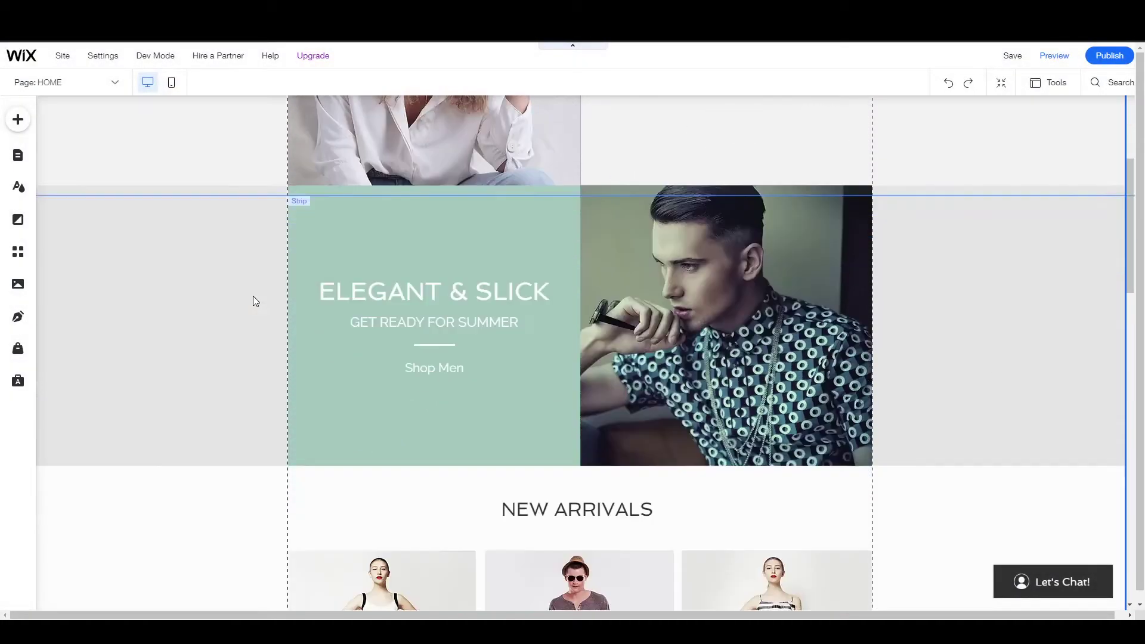
{"action": "scroll", "coordinate": [255, 300], "scroll_direction": "down", "scroll_amount": 5}
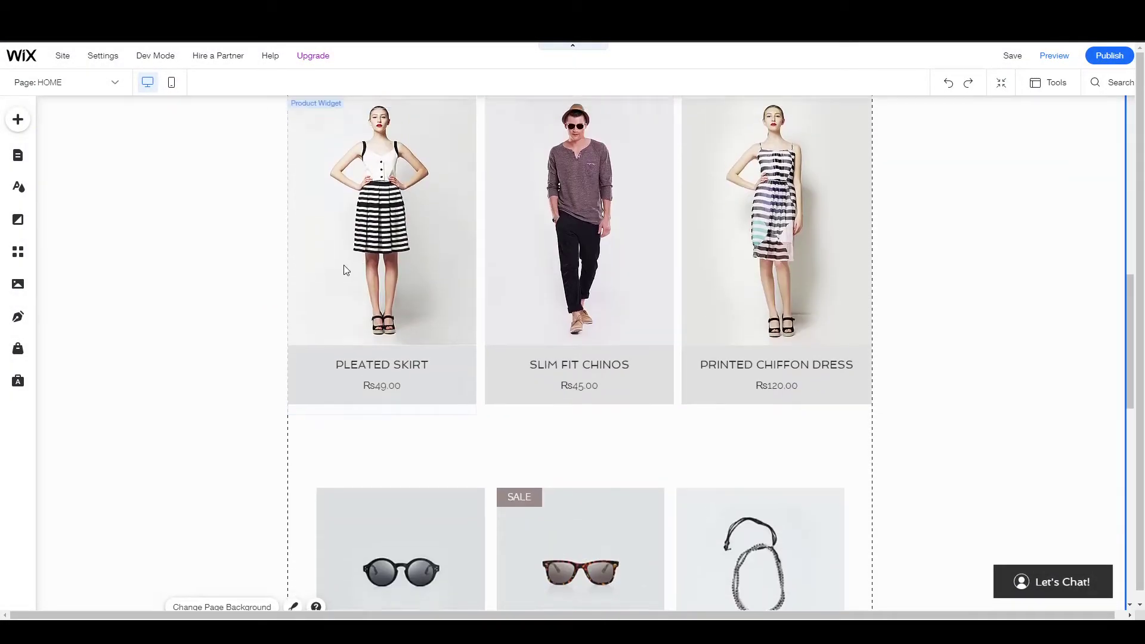
{"action": "scroll", "coordinate": [345, 268], "scroll_direction": "up", "scroll_amount": 2}
{"action": "double_click", "coordinate": [344, 270]}
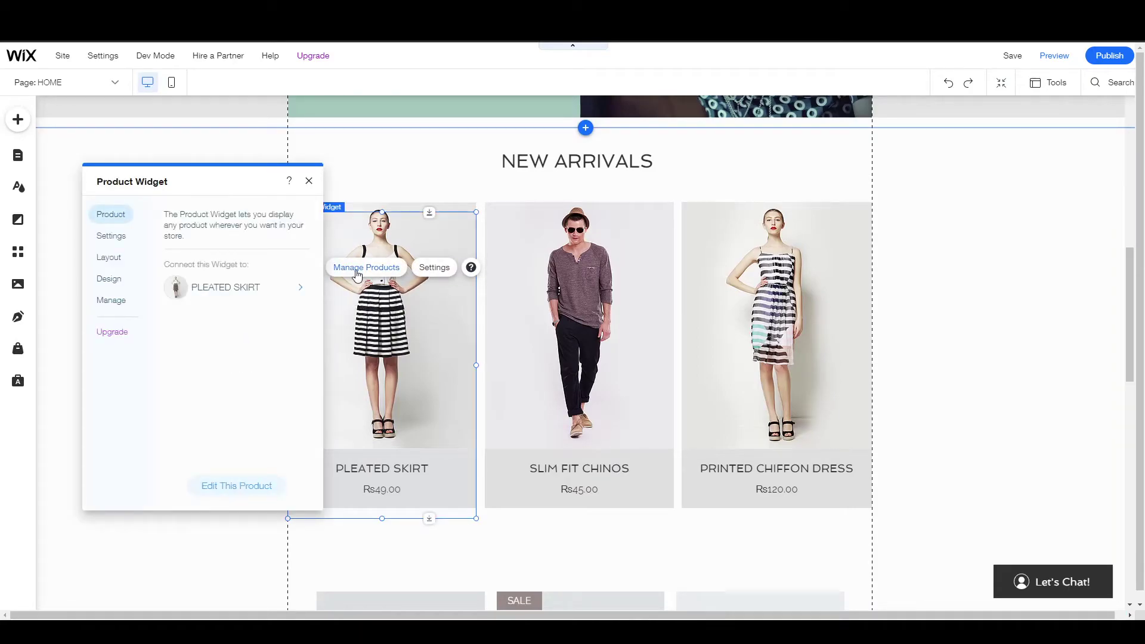
{"action": "left_click", "coordinate": [357, 273]}
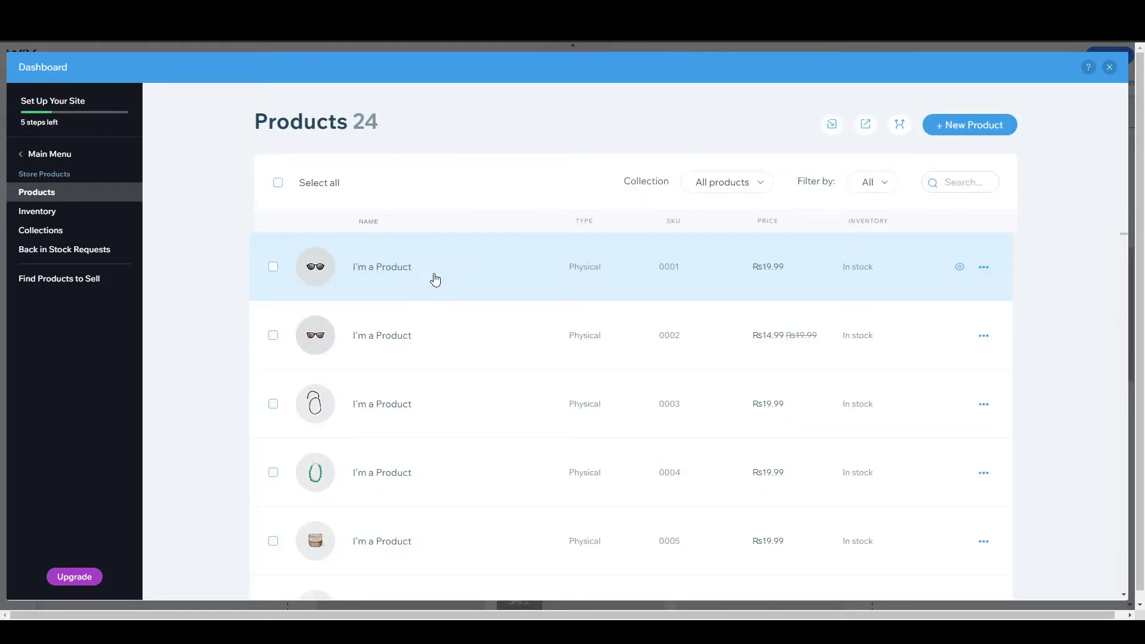
Open the first 'I'm a Product' sunglasses item for editing
{"action": "left_click", "coordinate": [984, 267]}
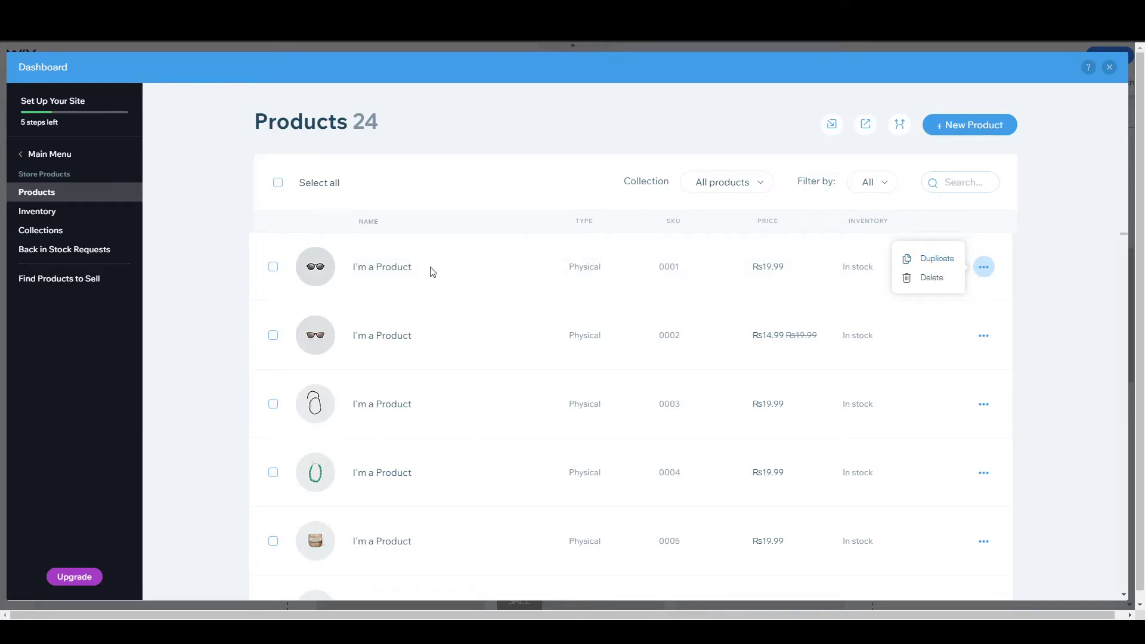
{"action": "left_click", "coordinate": [411, 272]}
{"action": "left_click", "coordinate": [411, 272]}
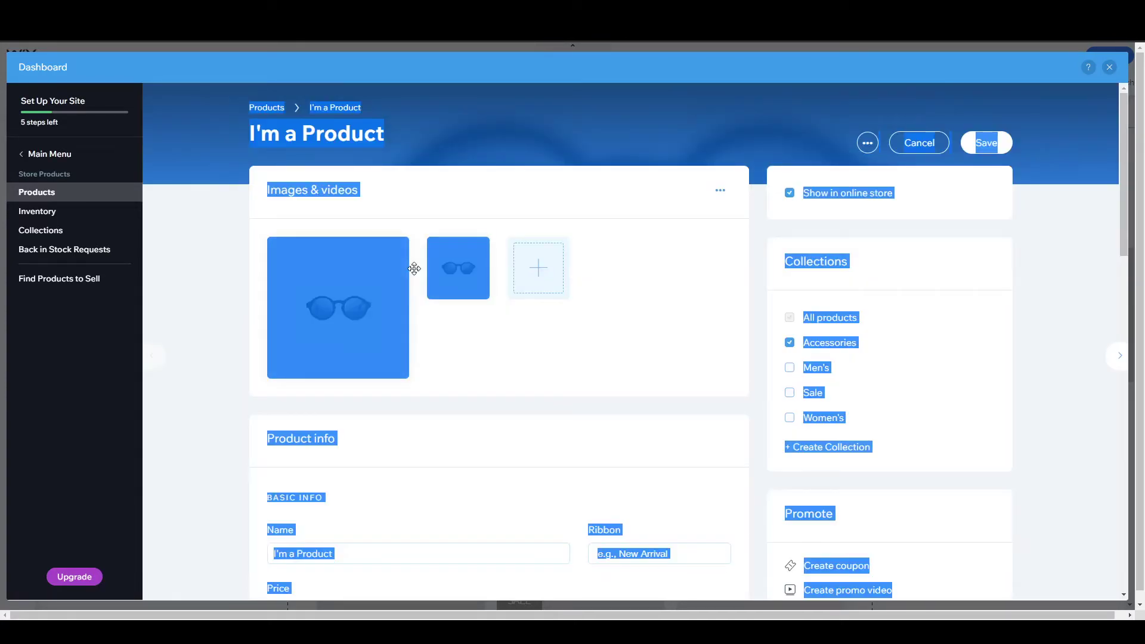
{"action": "left_click", "coordinate": [502, 376]}
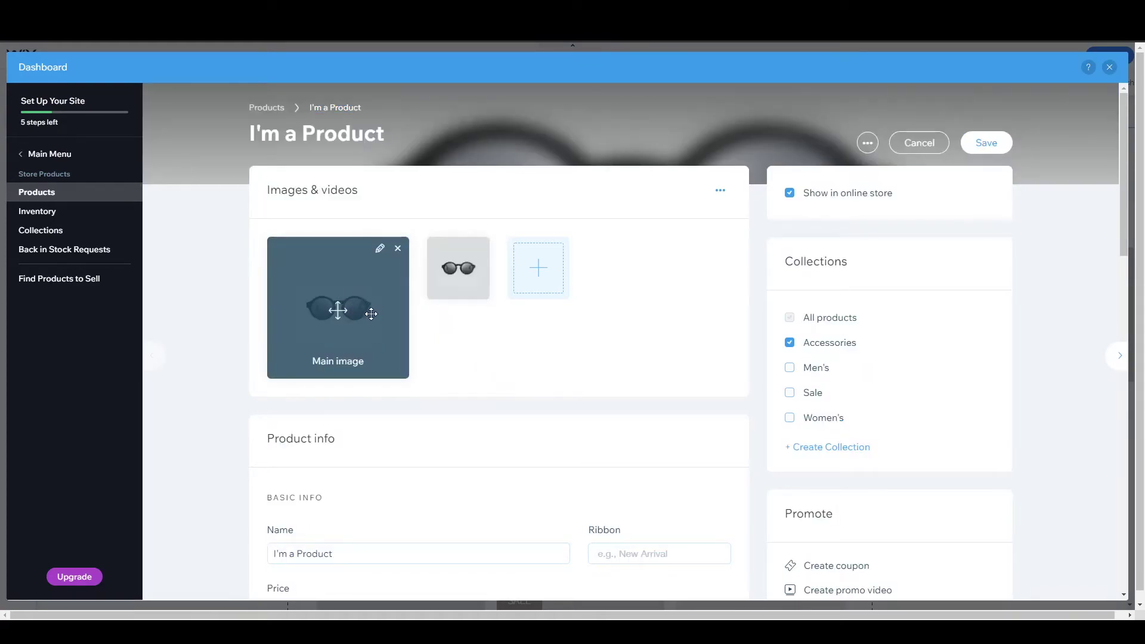
Erase the product title so it reads Untitled Product, and open a new browser tab
{"action": "left_click", "coordinate": [324, 124]}
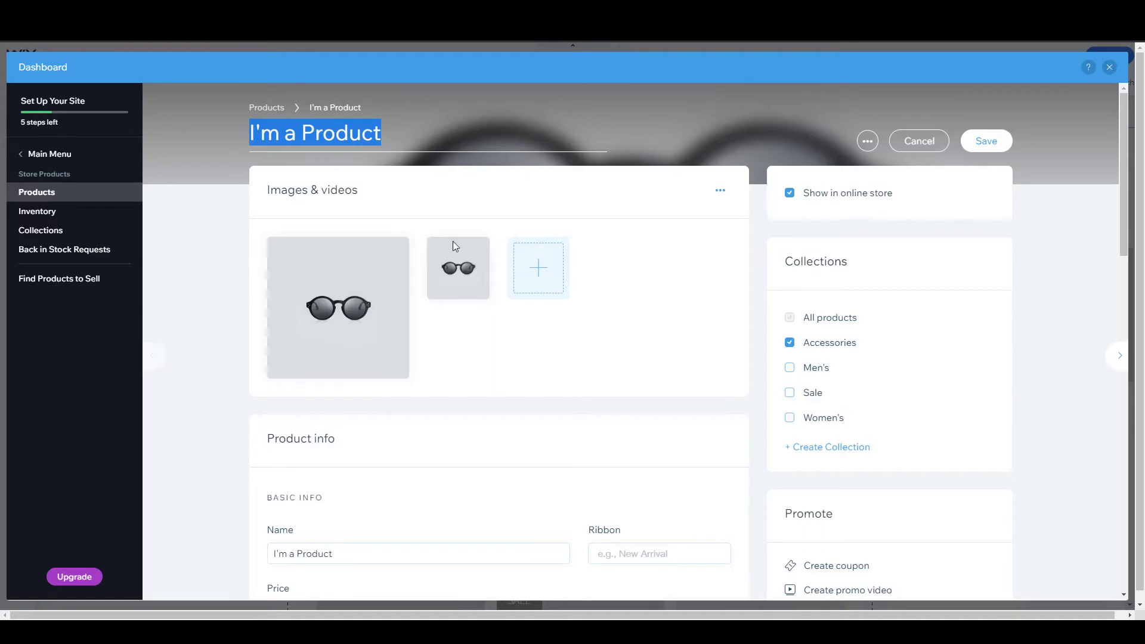
{"action": "left_click", "coordinate": [556, 353]}
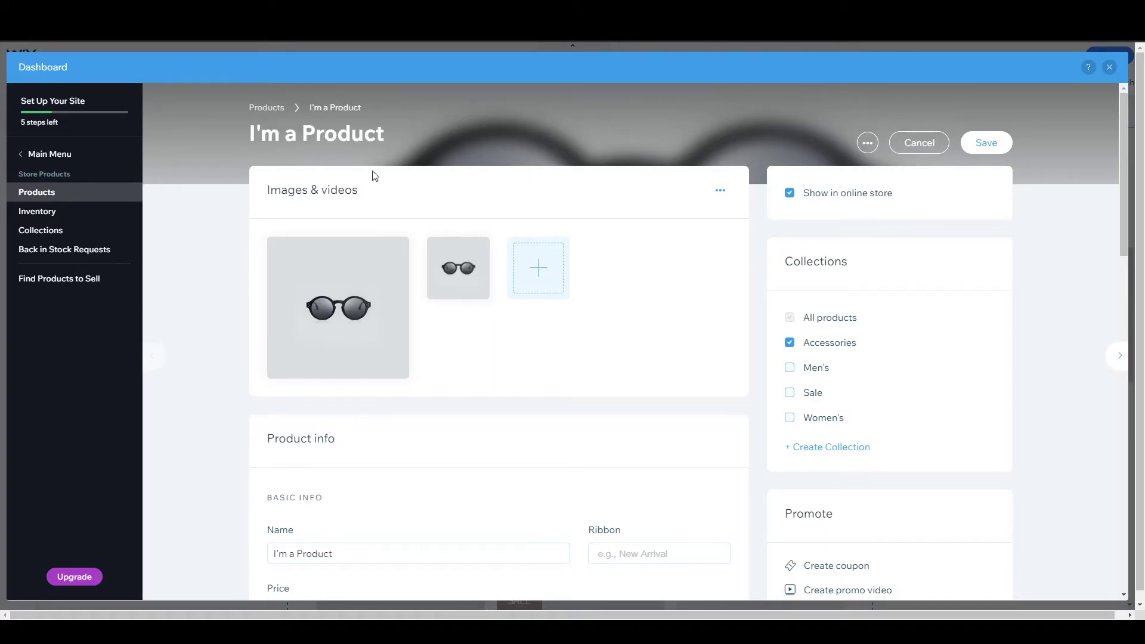
{"action": "left_click", "coordinate": [368, 136]}
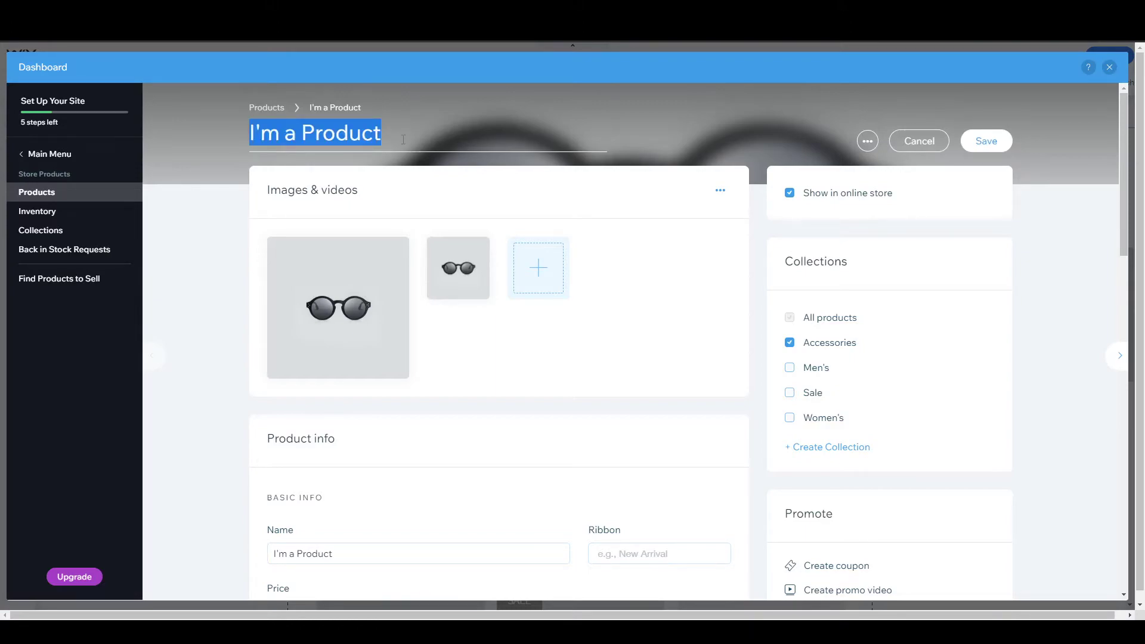
{"action": "type", "text": "T"}
{"action": "key", "text": "BackSpace"}
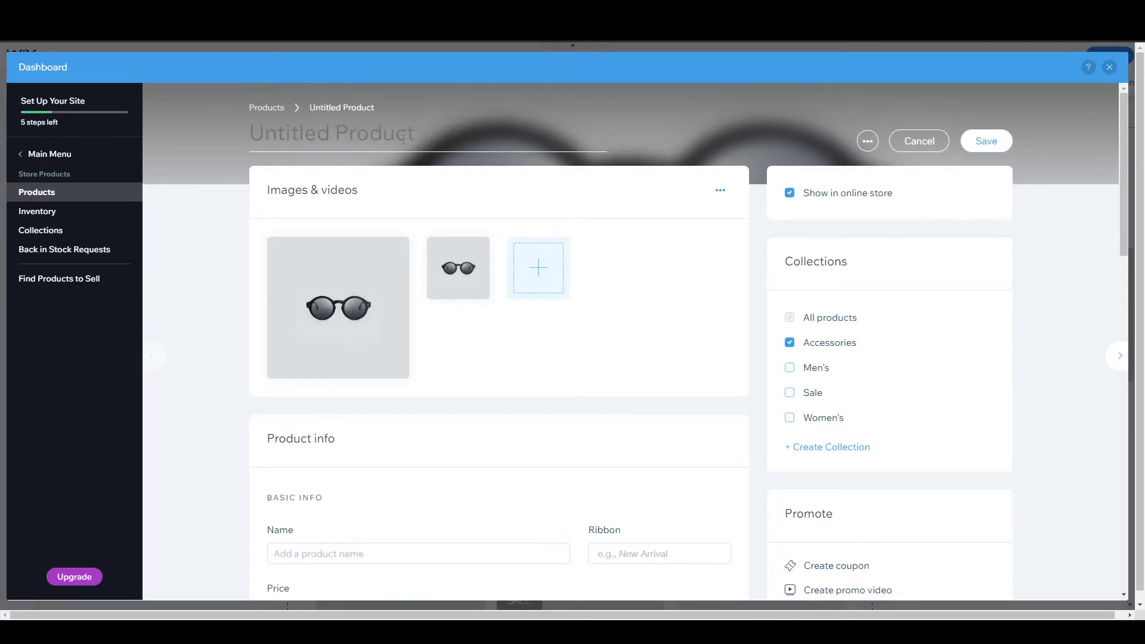
{"action": "key", "text": "ctrl+t"}
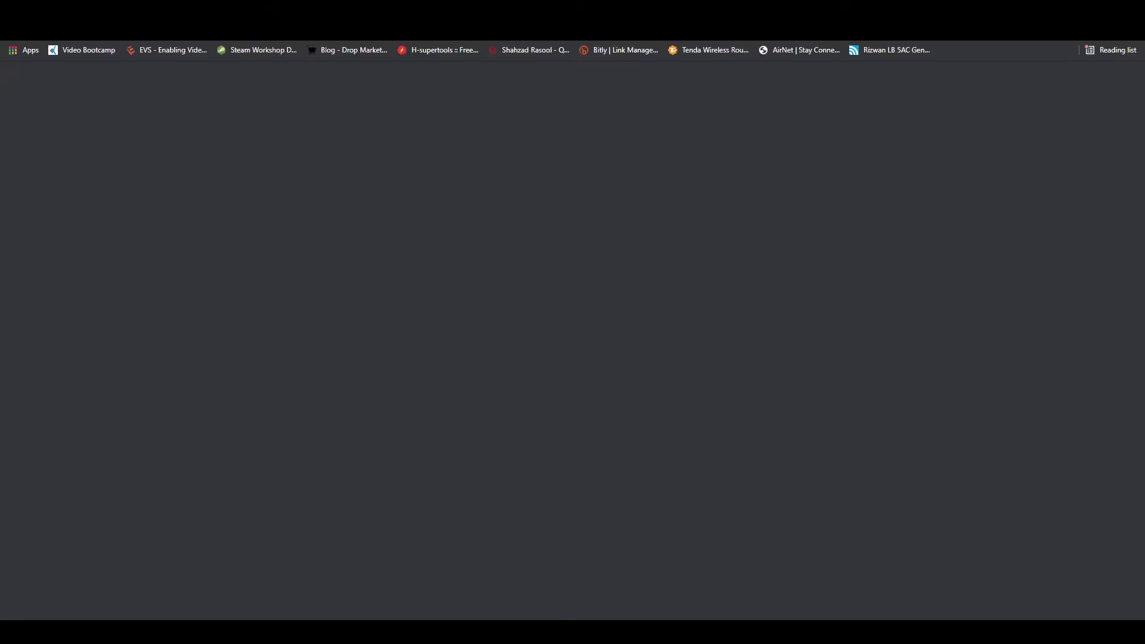
Search for 'tshirt amzaon' and open the Men's T-Shirts Amazon.com result
{"action": "type", "text": "tshirt"}
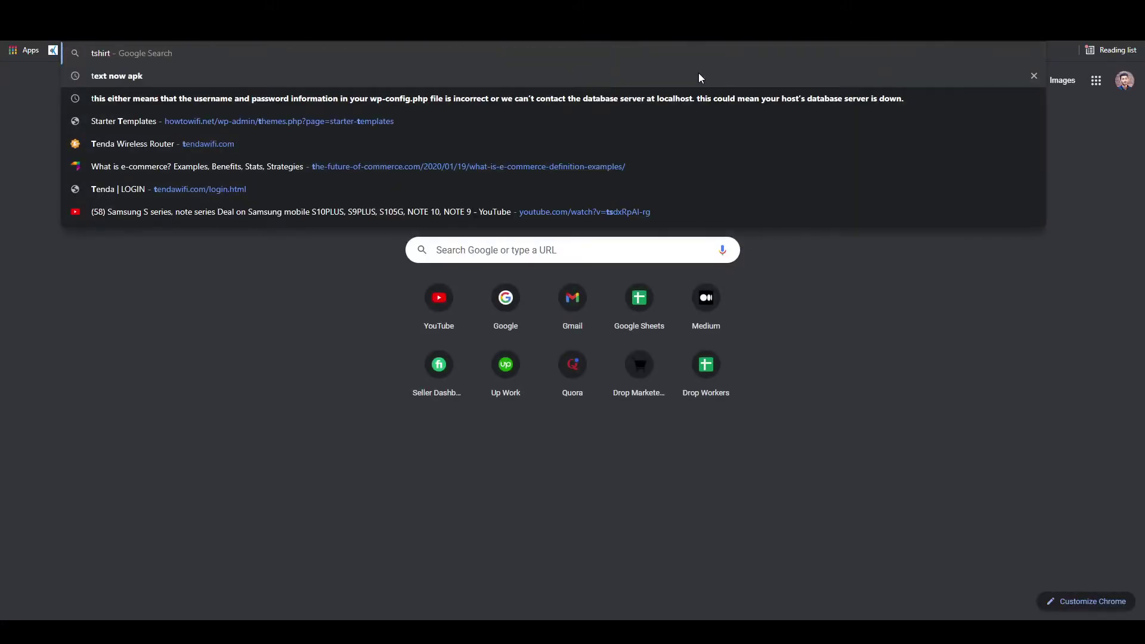
{"action": "type", "text": " amzaon"}
{"action": "key", "text": "Return"}
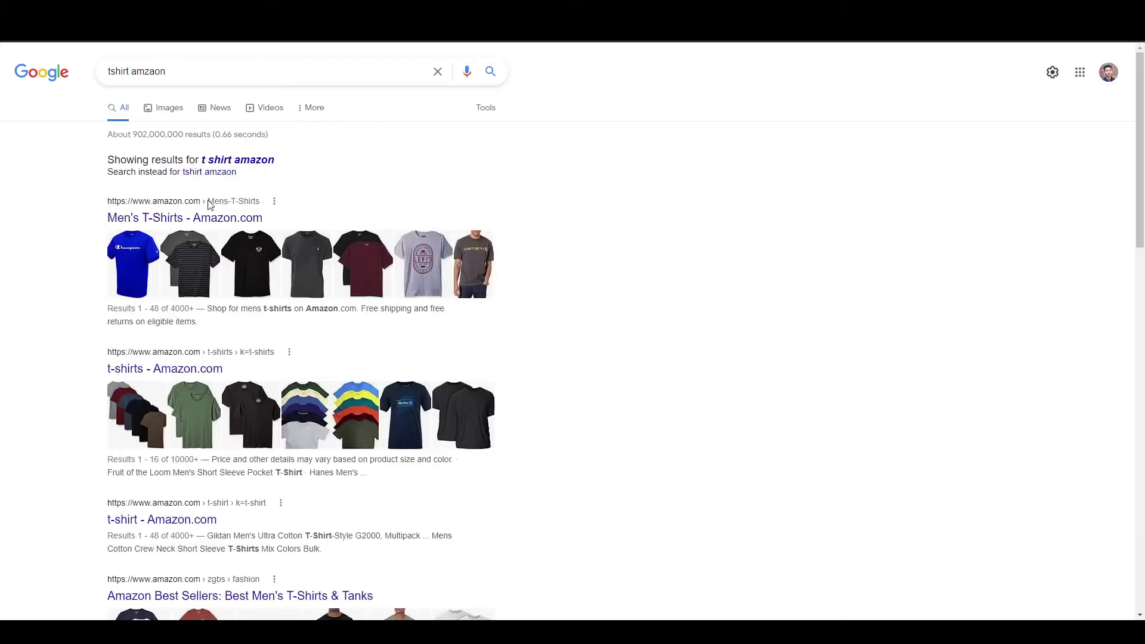
{"action": "left_click", "coordinate": [245, 220]}
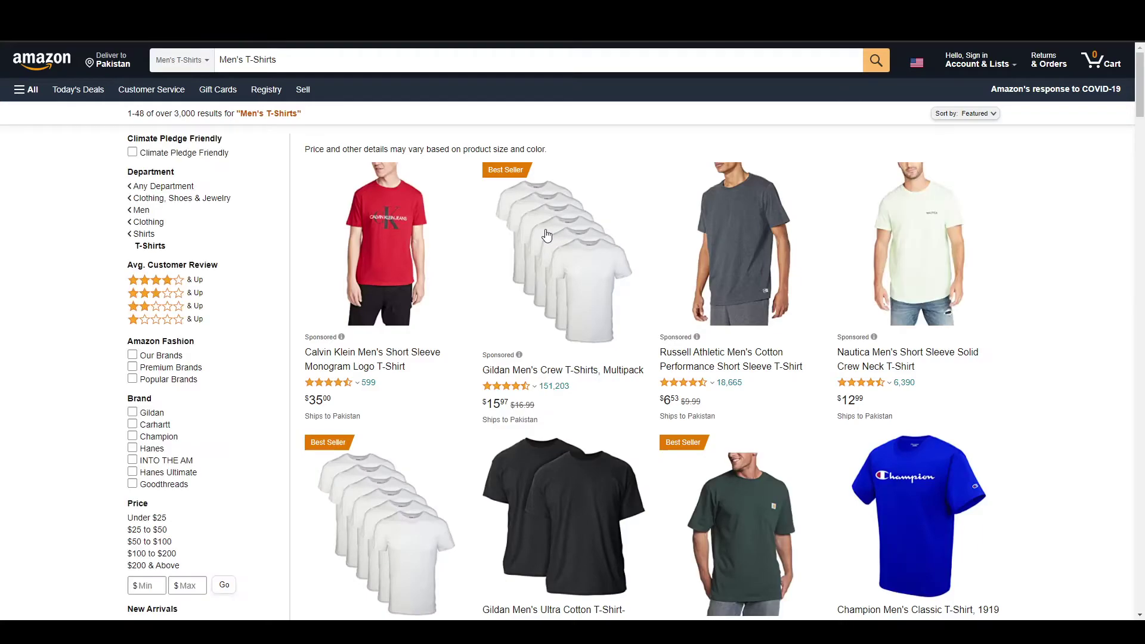
Open the Star Wars Men's Rebel Flyby Graphic T-Shirt page and select its title
{"action": "scroll", "coordinate": [547, 236], "scroll_direction": "down", "scroll_amount": 4}
{"action": "scroll", "coordinate": [547, 236], "scroll_direction": "down", "scroll_amount": 3}
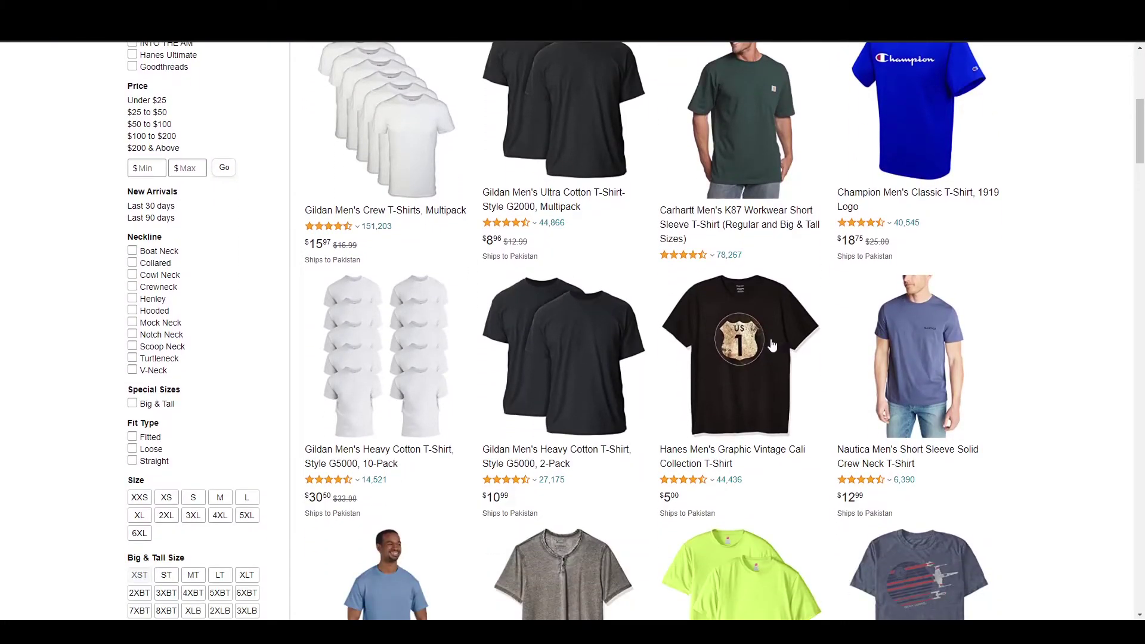
{"action": "scroll", "coordinate": [771, 345], "scroll_direction": "down", "scroll_amount": 4}
{"action": "left_click", "coordinate": [921, 364]}
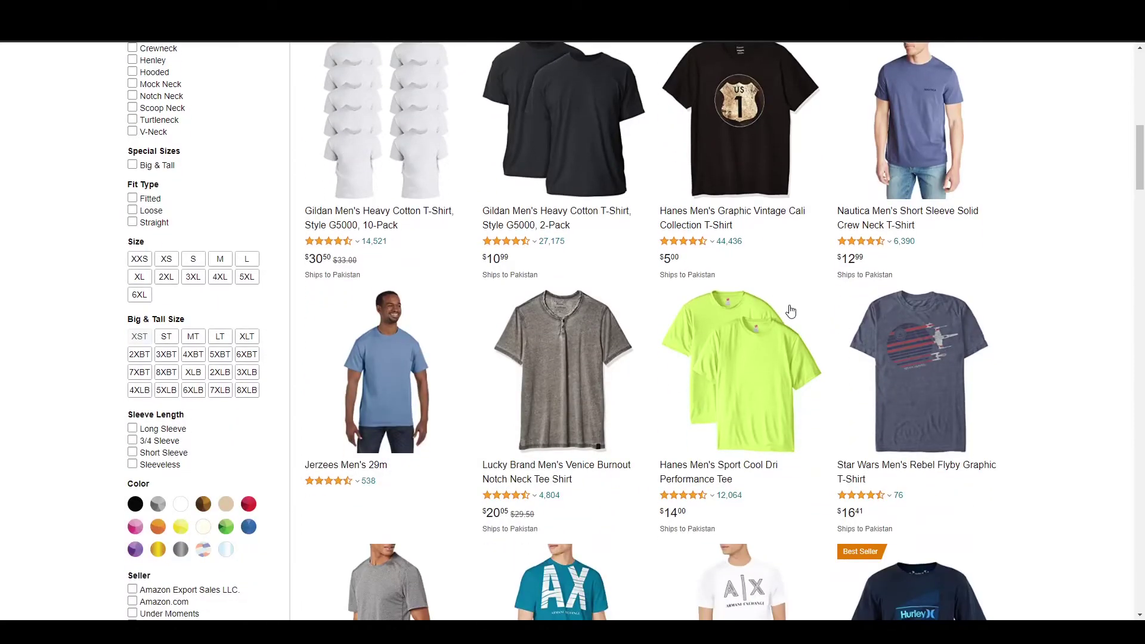
{"action": "left_click_drag", "start_coordinate": [429, 147], "coordinate": [731, 160]}
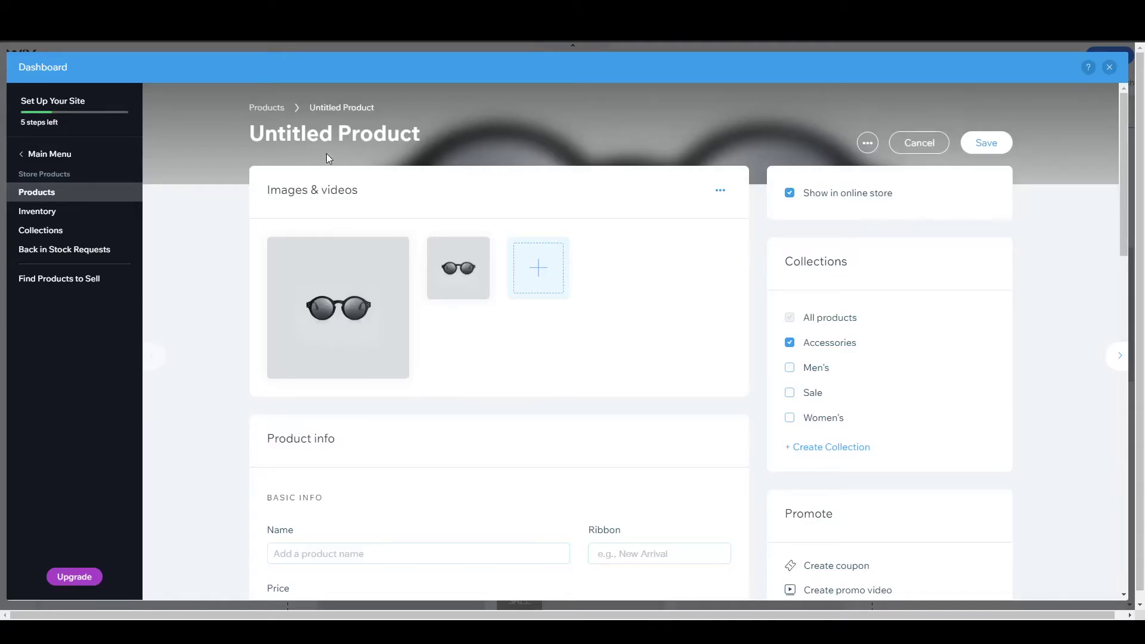
Name the product 'Star Wars Men's Rebel Flyby Graphic T-Shirt' and remove both sunglasses images
{"action": "left_click", "coordinate": [329, 127]}
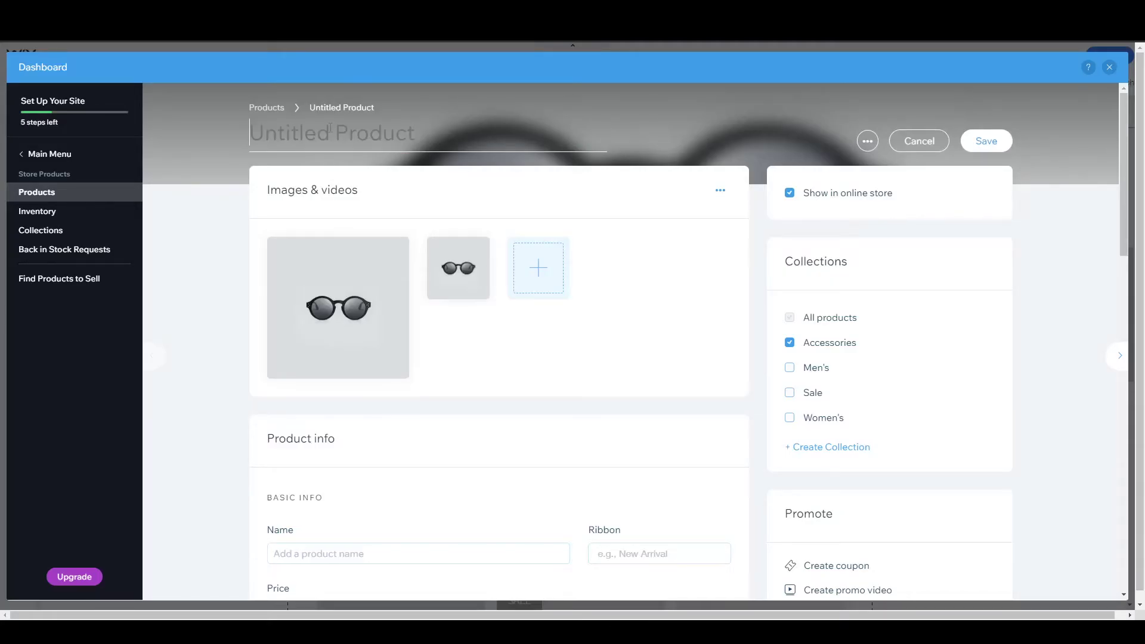
{"action": "type", "text": "Star Wars Men's Rebel Flyby Graphic T-Shirt"}
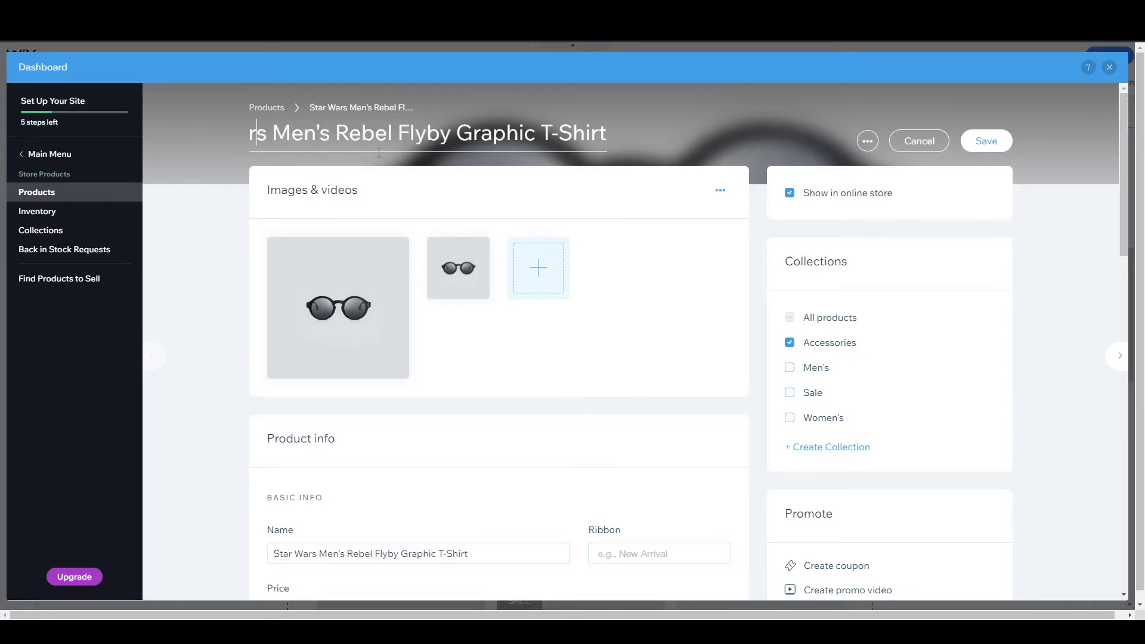
{"action": "left_click", "coordinate": [398, 249]}
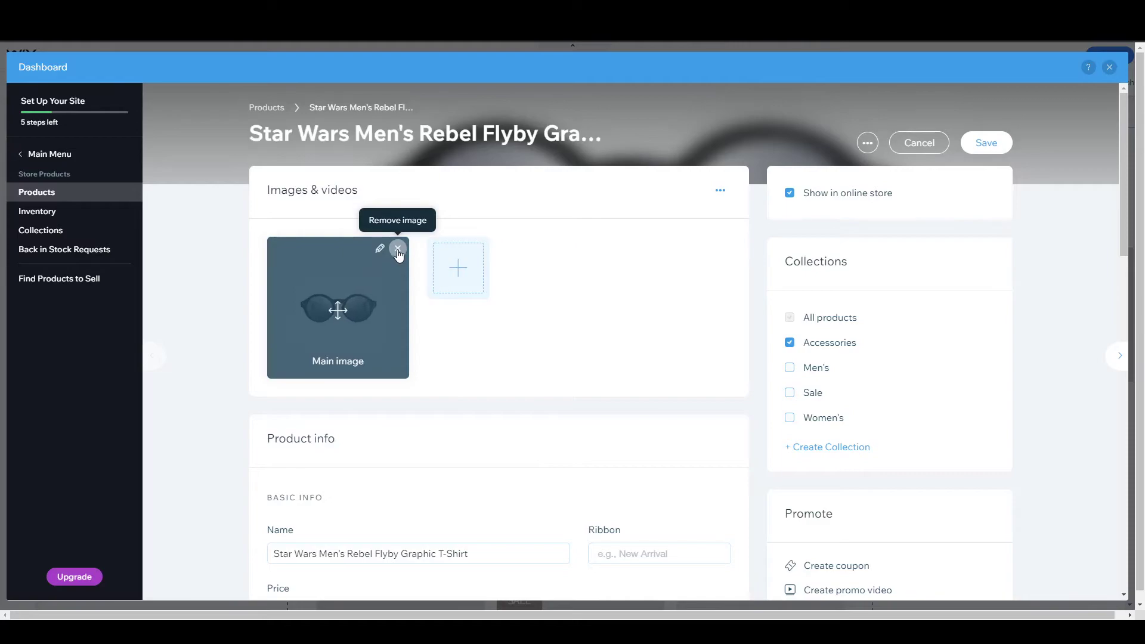
{"action": "left_click", "coordinate": [398, 250]}
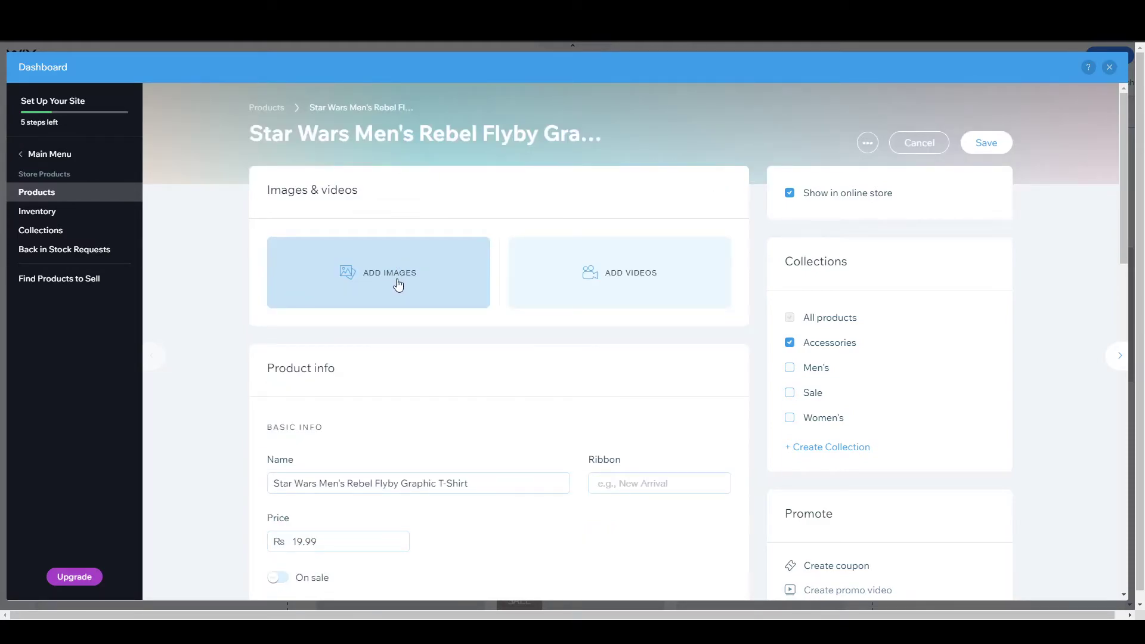
Add the uploaded T-shirt screenshot as the product image
{"action": "left_click", "coordinate": [398, 284]}
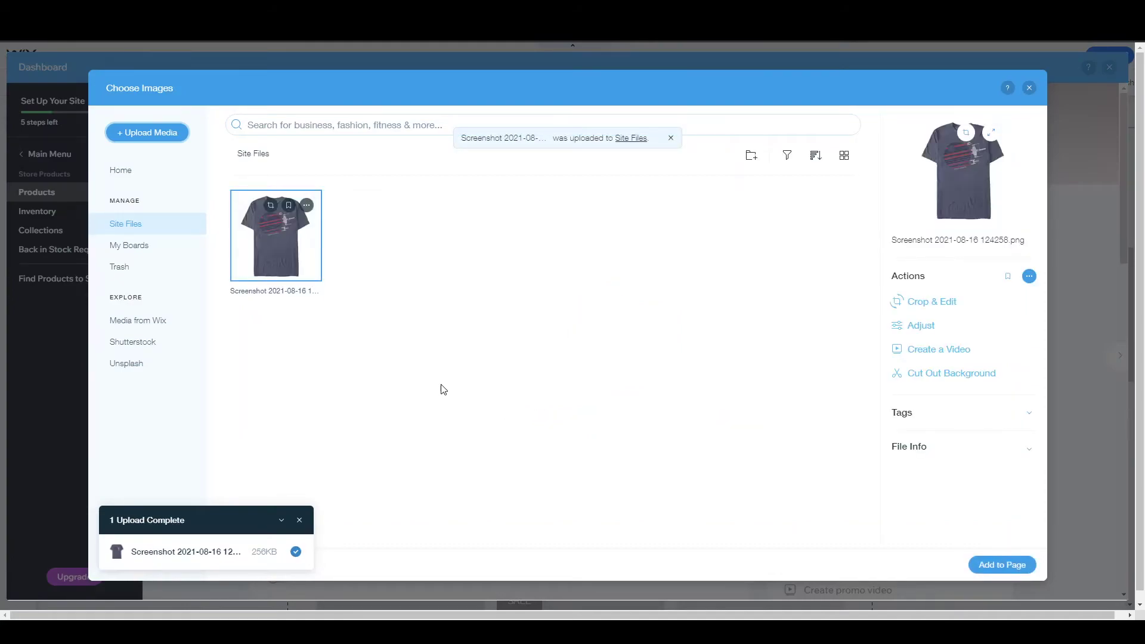
{"action": "left_click", "coordinate": [1001, 564]}
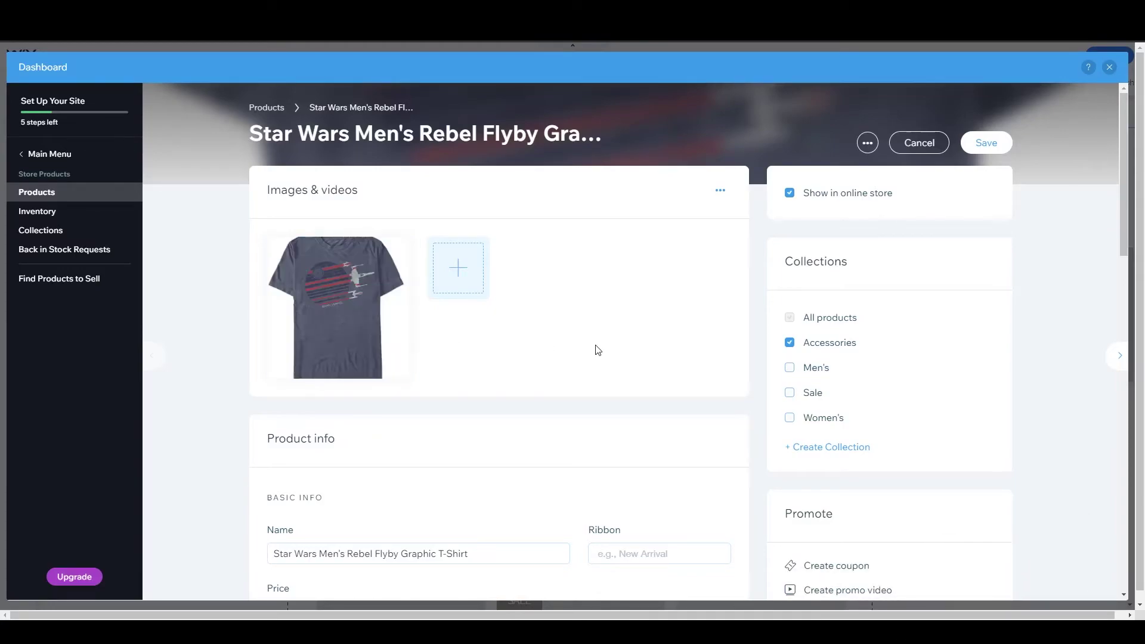
{"action": "left_click_drag", "start_coordinate": [784, 263], "coordinate": [858, 264]}
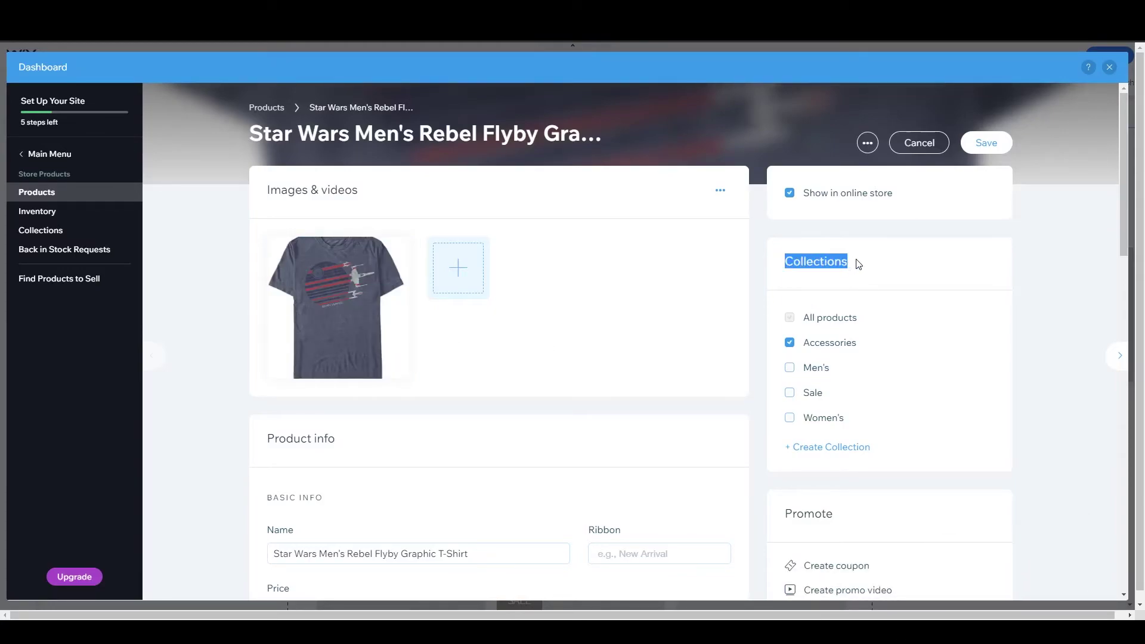
{"action": "left_click", "coordinate": [885, 276]}
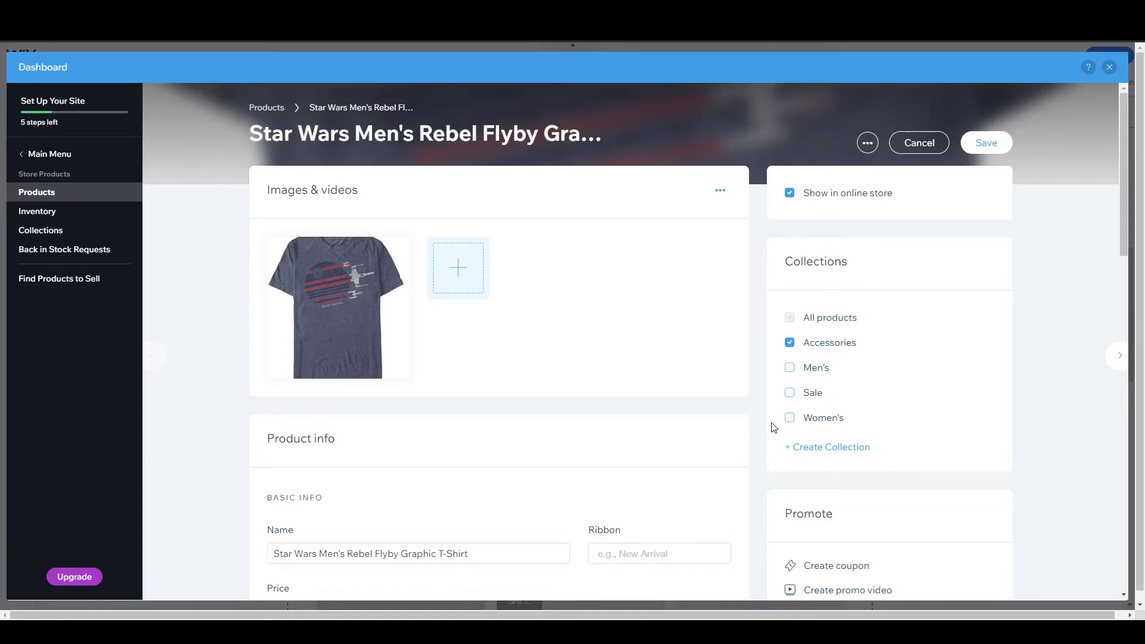
Create a 'Men's' collection for the T-shirt and uncheck Accessories
{"action": "left_click", "coordinate": [822, 449]}
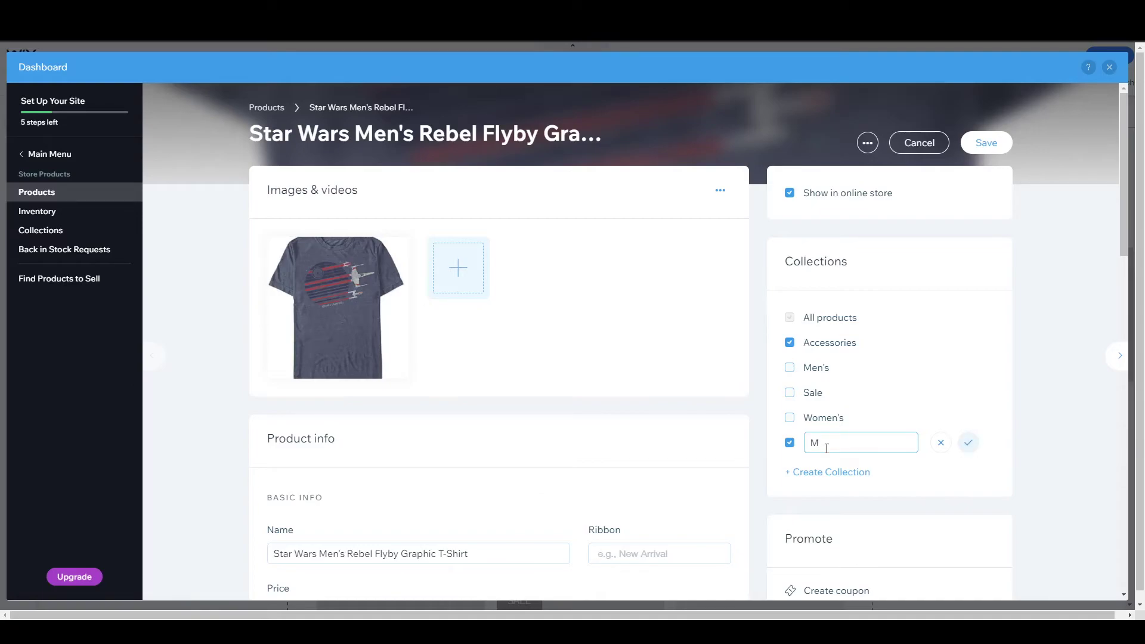
{"action": "left_click", "coordinate": [970, 443]}
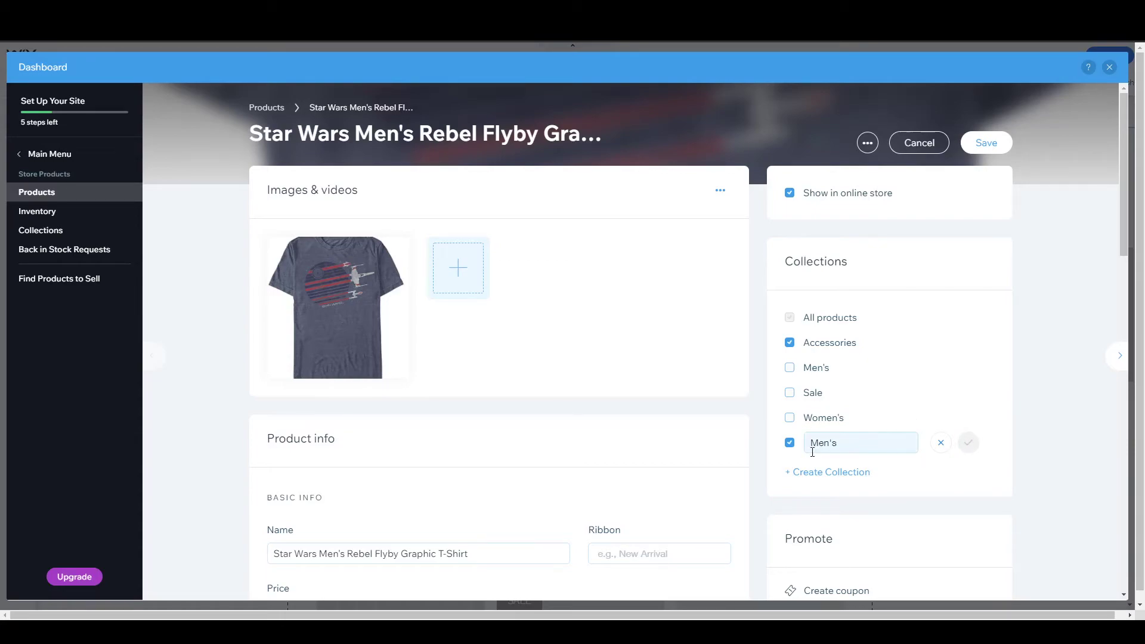
{"action": "left_click", "coordinate": [790, 344]}
{"action": "scroll", "coordinate": [745, 347], "scroll_direction": "down", "scroll_amount": 5}
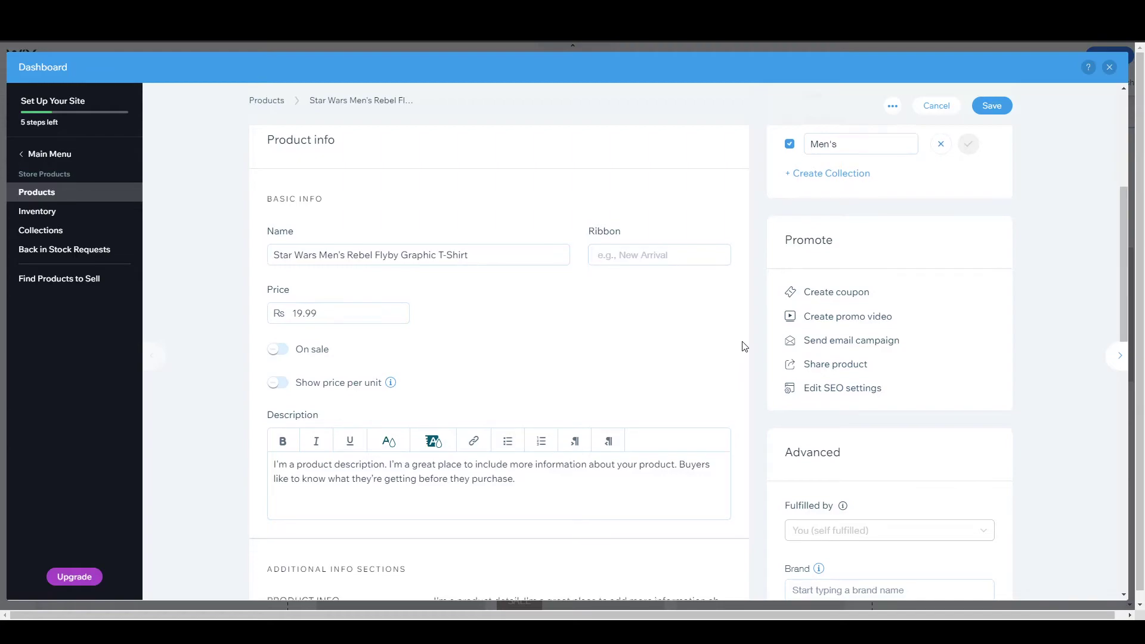
{"action": "scroll", "coordinate": [745, 347], "scroll_direction": "down", "scroll_amount": 8}
{"action": "scroll", "coordinate": [739, 348], "scroll_direction": "down", "scroll_amount": 3}
{"action": "scroll", "coordinate": [738, 347], "scroll_direction": "up", "scroll_amount": 9}
Delete the placeholder description and copy the product details from the Amazon page
{"action": "left_click", "coordinate": [304, 314]}
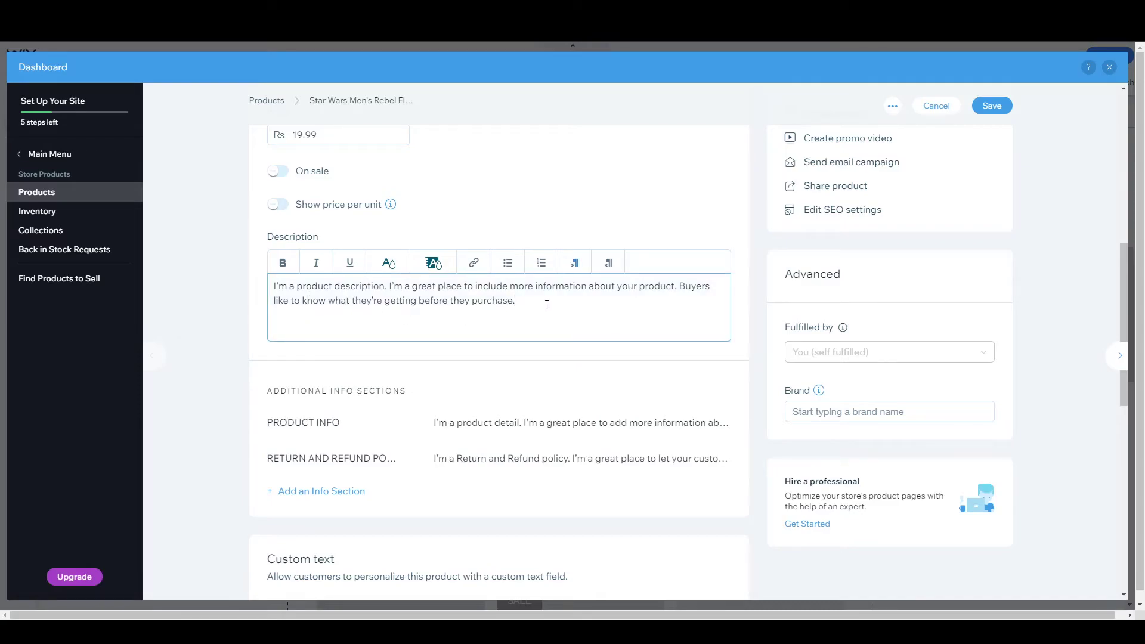
{"action": "left_click_drag", "start_coordinate": [547, 304], "coordinate": [241, 294]}
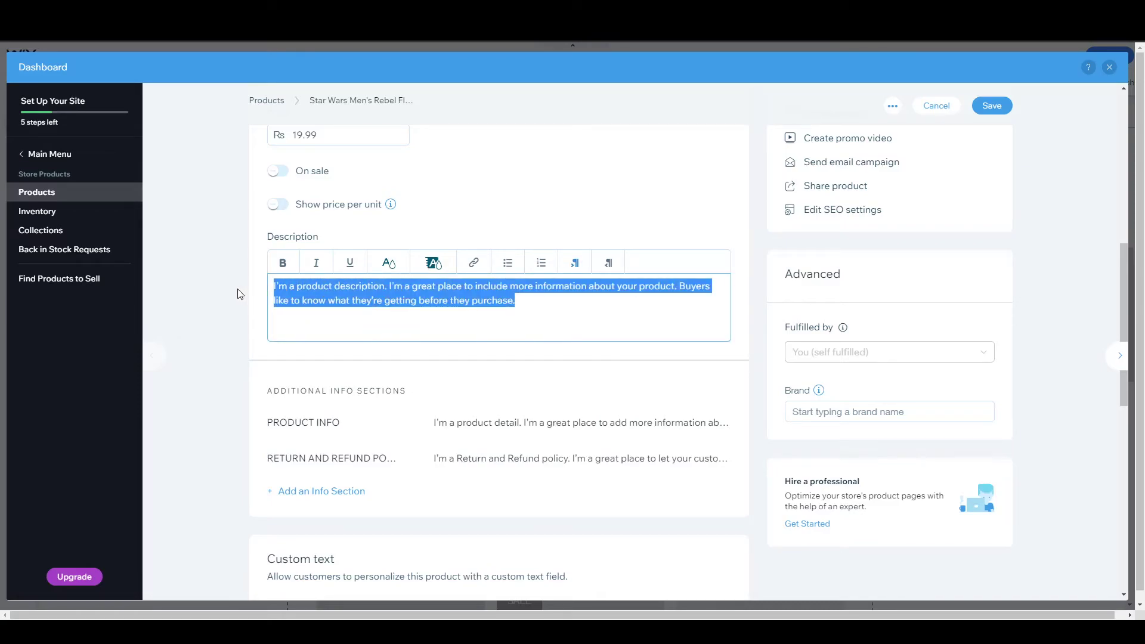
{"action": "key", "text": "BackSpace"}
{"action": "key", "text": "alt+Tab"}
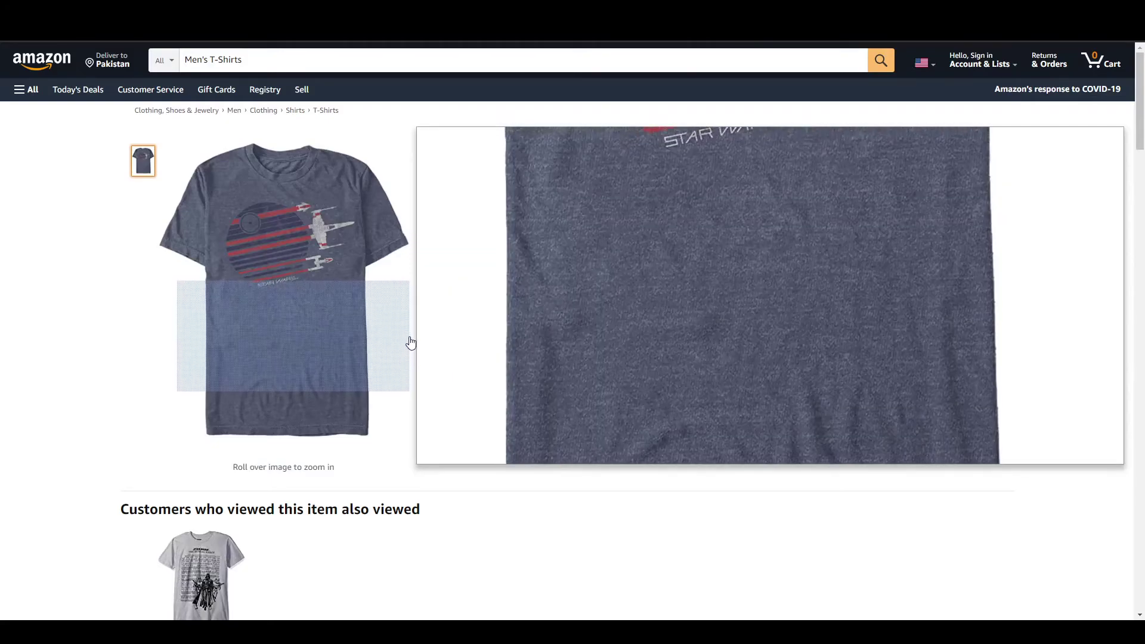
{"action": "scroll", "coordinate": [411, 342], "scroll_direction": "down", "scroll_amount": 1}
{"action": "left_click_drag", "start_coordinate": [542, 324], "coordinate": [438, 231]}
{"action": "key", "text": "ctrl+c"}
Paste the seven Amazon feature lines into Description and format them as a bulleted list
{"action": "key", "text": "alt+Tab"}
{"action": "key", "text": "ctrl+v"}
{"action": "left_click_drag", "start_coordinate": [354, 367], "coordinate": [260, 288]}
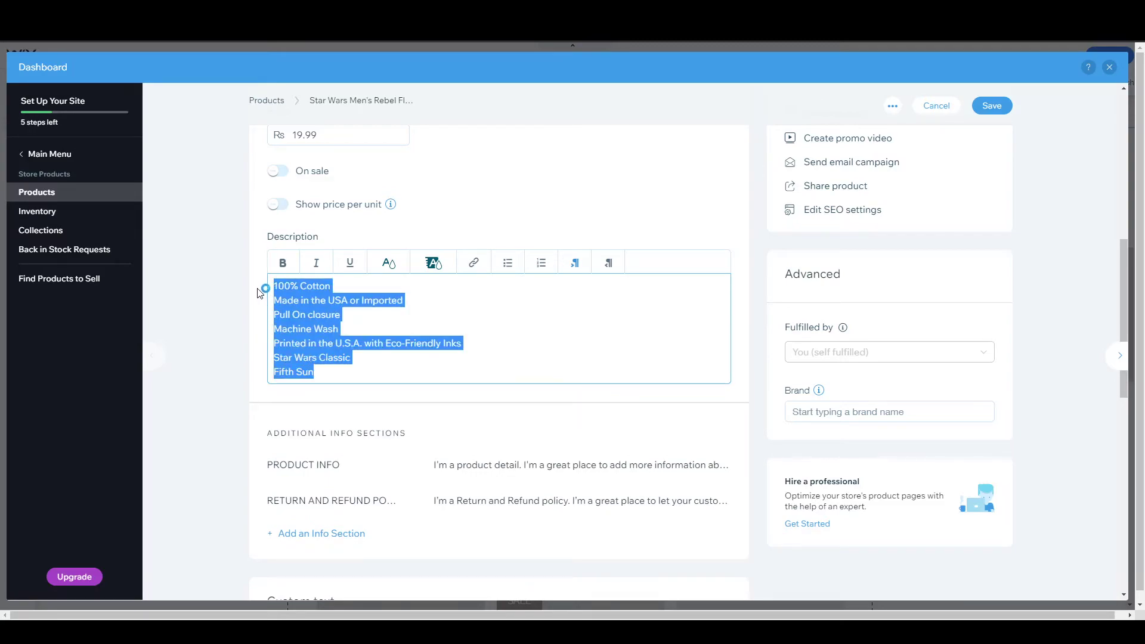
{"action": "left_click", "coordinate": [509, 265]}
{"action": "left_click", "coordinate": [498, 330]}
{"action": "scroll", "coordinate": [467, 370], "scroll_direction": "down", "scroll_amount": 1}
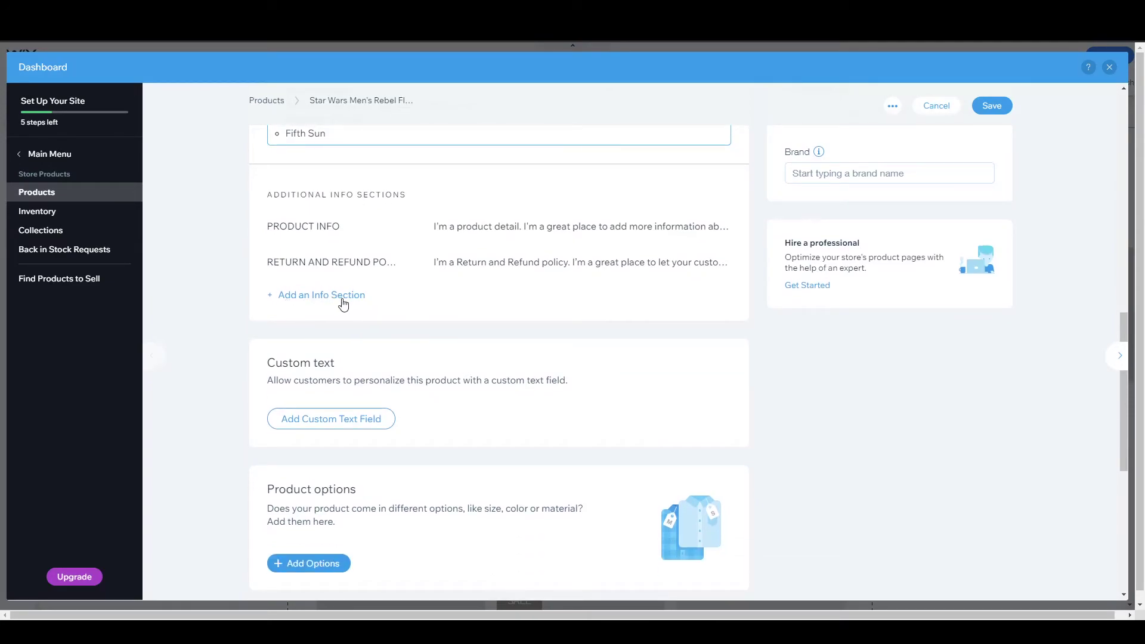
{"action": "scroll", "coordinate": [343, 305], "scroll_direction": "down", "scroll_amount": 4}
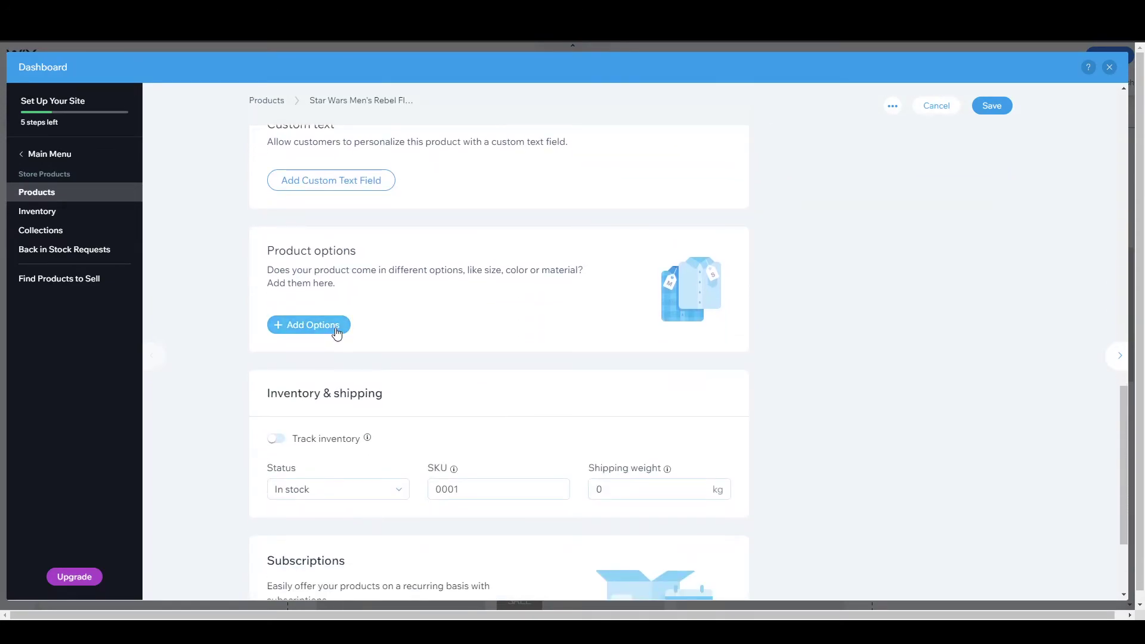
Add a new product option named Size
{"action": "left_click", "coordinate": [319, 326]}
{"action": "left_click", "coordinate": [455, 297]}
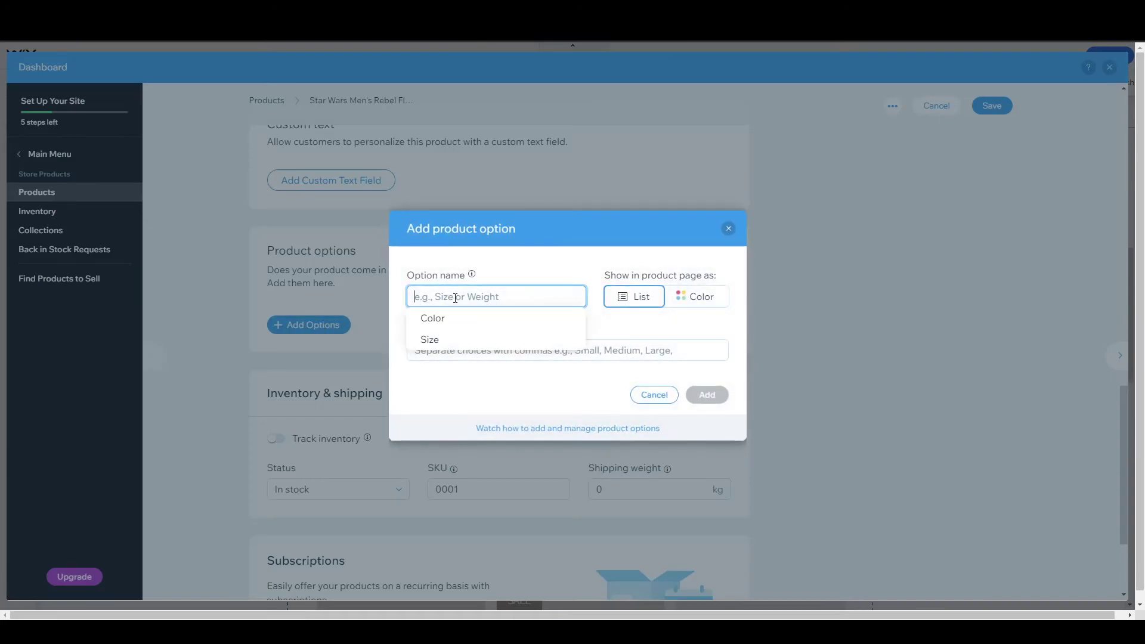
{"action": "left_click", "coordinate": [439, 339]}
{"action": "left_click", "coordinate": [444, 350]}
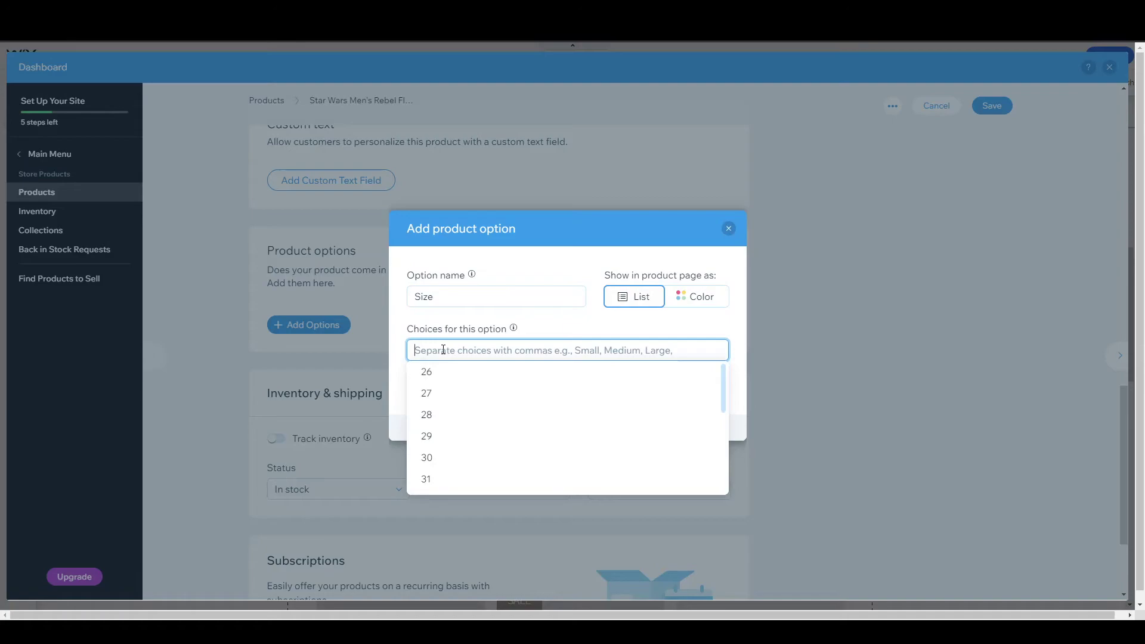
Enter the choices Small, Medium, Large and XL and add the option to the product
{"action": "type", "text": "Small"}
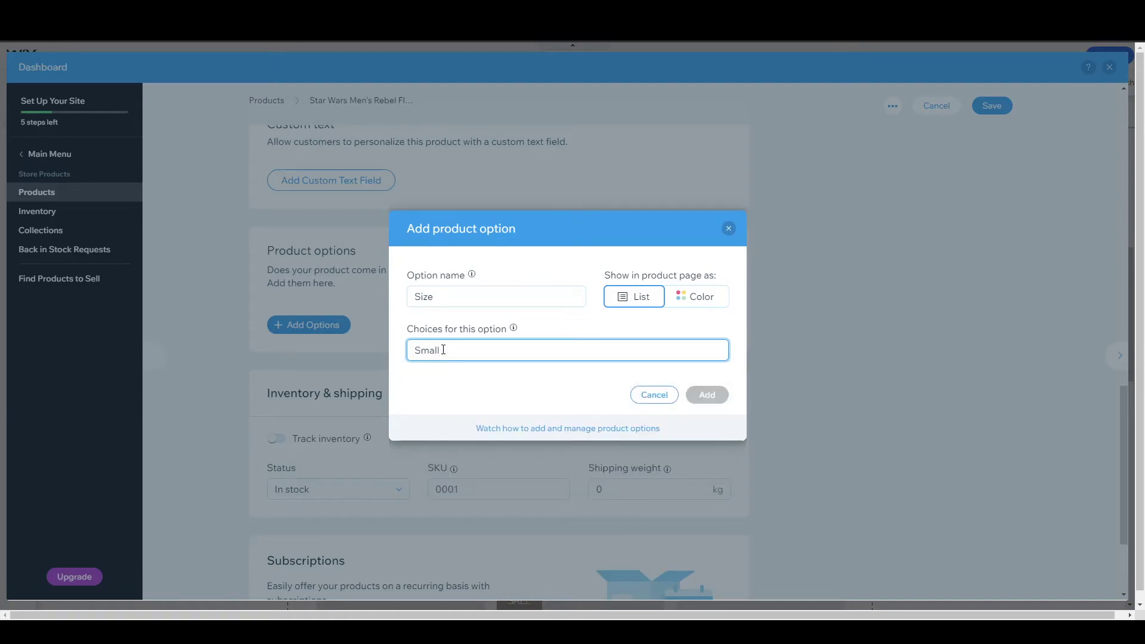
{"action": "key", "text": "Return"}
{"action": "type", "text": "Med"}
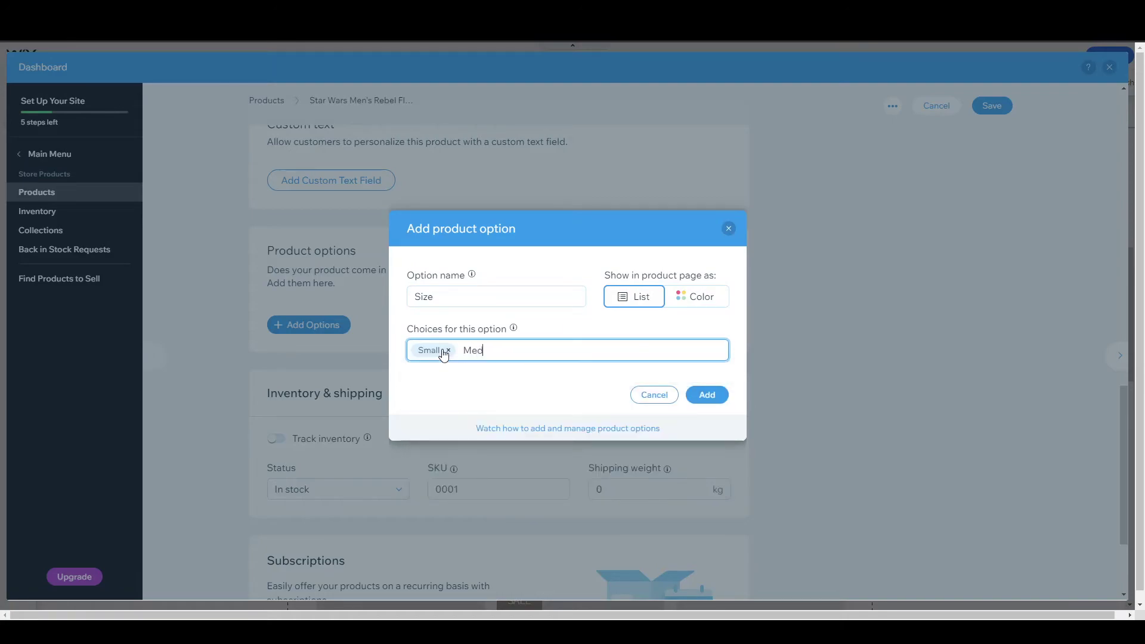
{"action": "type", "text": "ium"}
{"action": "key", "text": "Return"}
{"action": "type", "text": "L"}
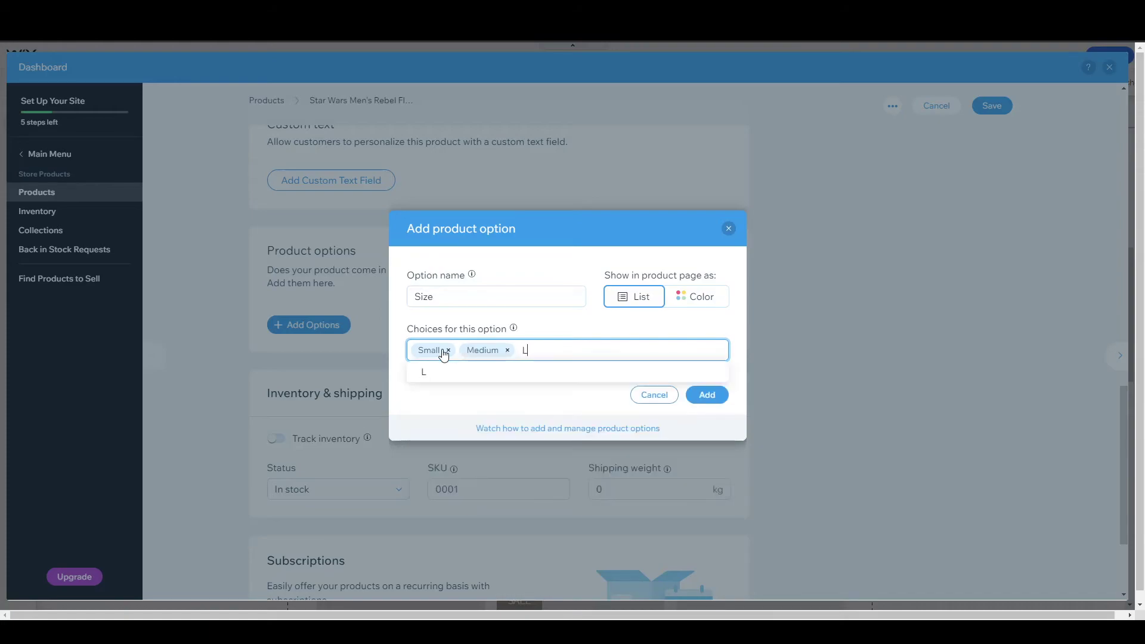
{"action": "type", "text": "arge"}
{"action": "key", "text": "Return"}
{"action": "type", "text": "XL"}
{"action": "key", "text": "Return"}
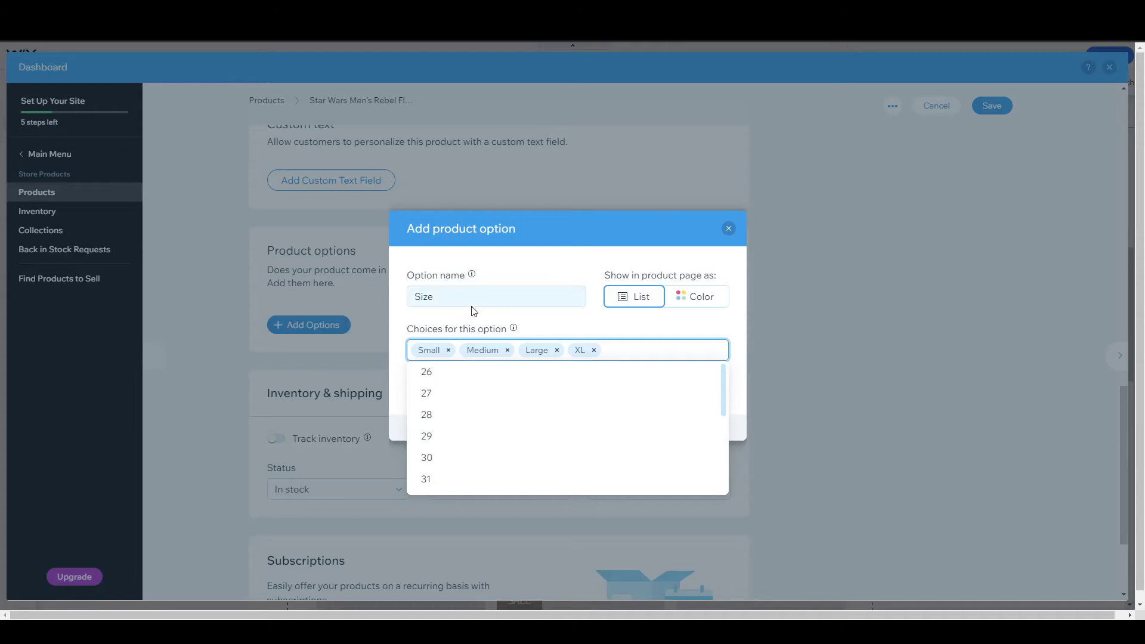
{"action": "left_click", "coordinate": [546, 327]}
{"action": "left_click", "coordinate": [707, 399]}
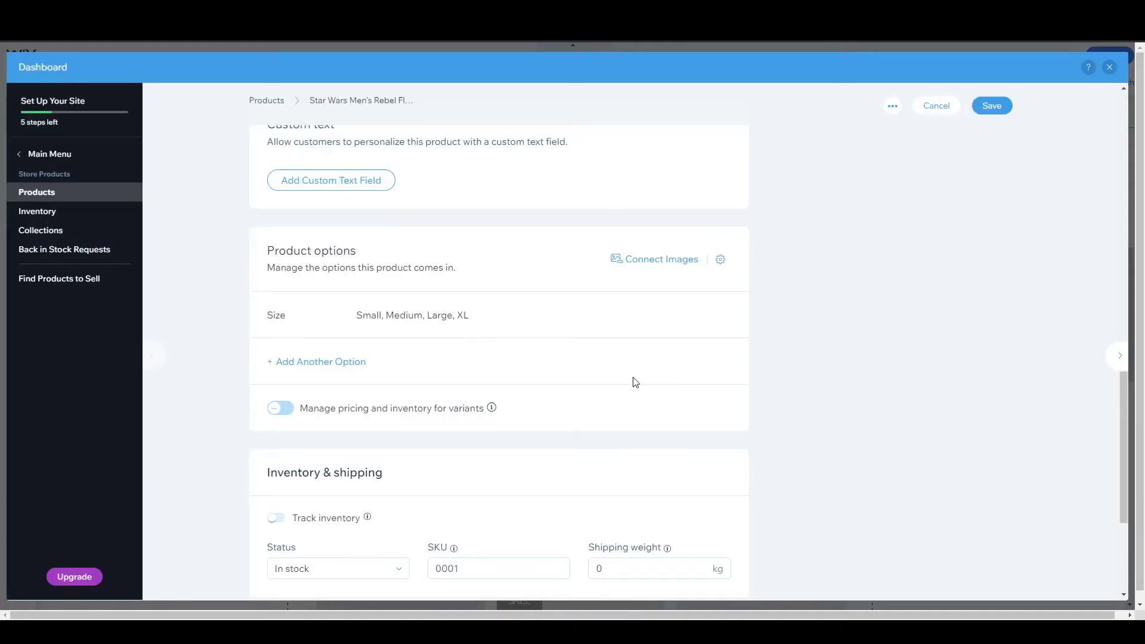
Turn on inventory tracking and set the stock count to 50
{"action": "scroll", "coordinate": [435, 330], "scroll_direction": "down", "scroll_amount": 3}
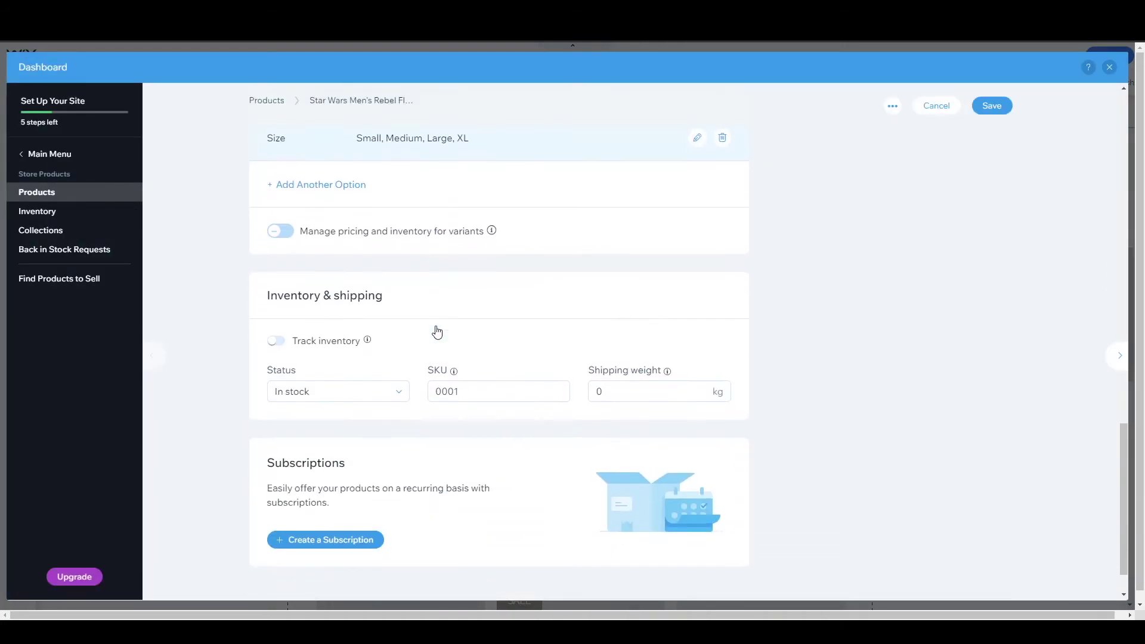
{"action": "left_click", "coordinate": [277, 340]}
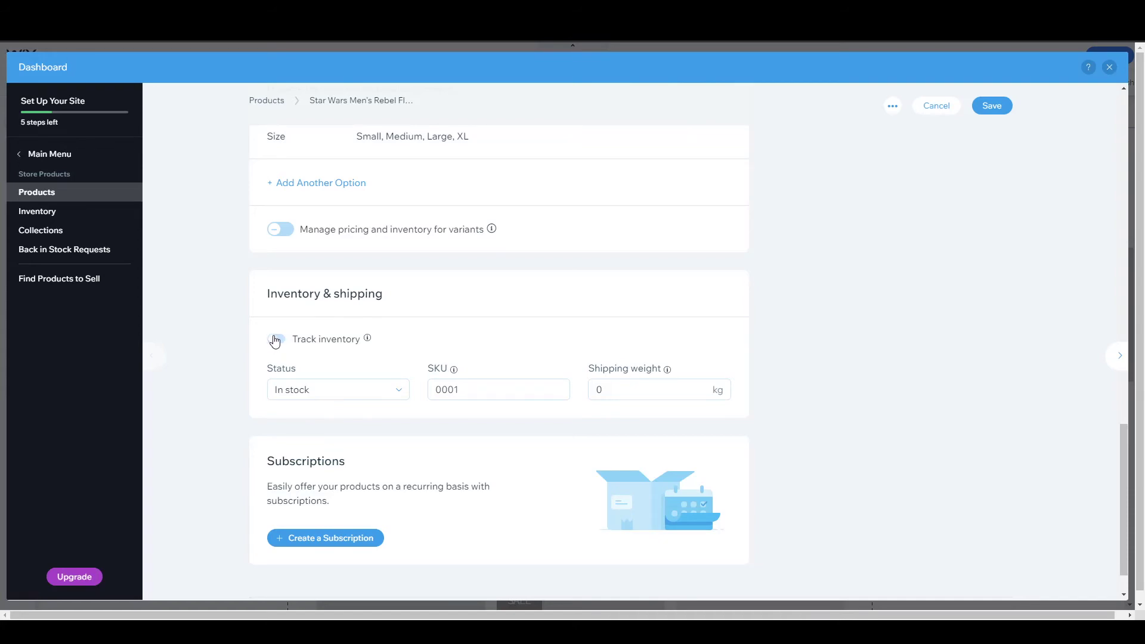
{"action": "scroll", "coordinate": [246, 345], "scroll_direction": "down", "scroll_amount": 1}
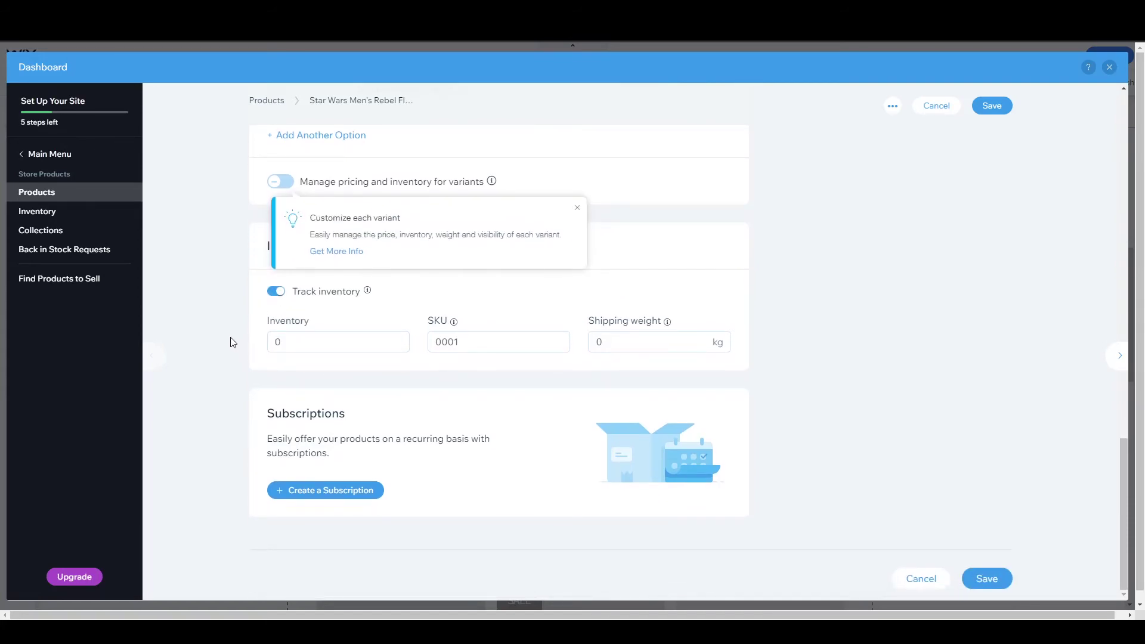
{"action": "left_click", "coordinate": [336, 344]}
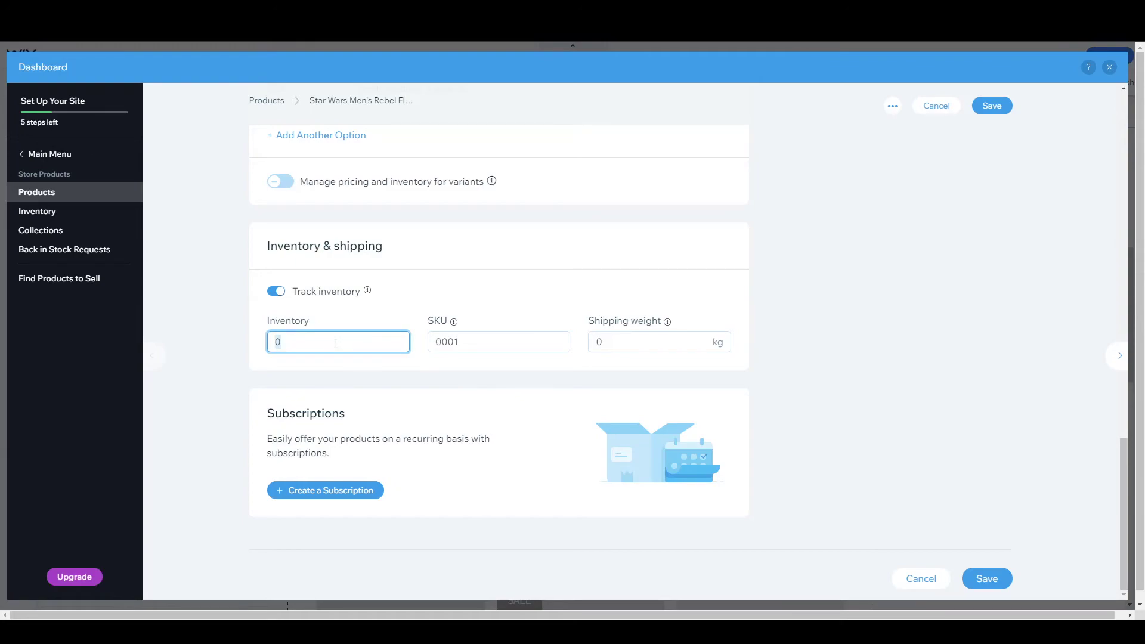
{"action": "left_click", "coordinate": [336, 366]}
Set the shipping weight to 0.5 kg
{"action": "left_click", "coordinate": [664, 350]}
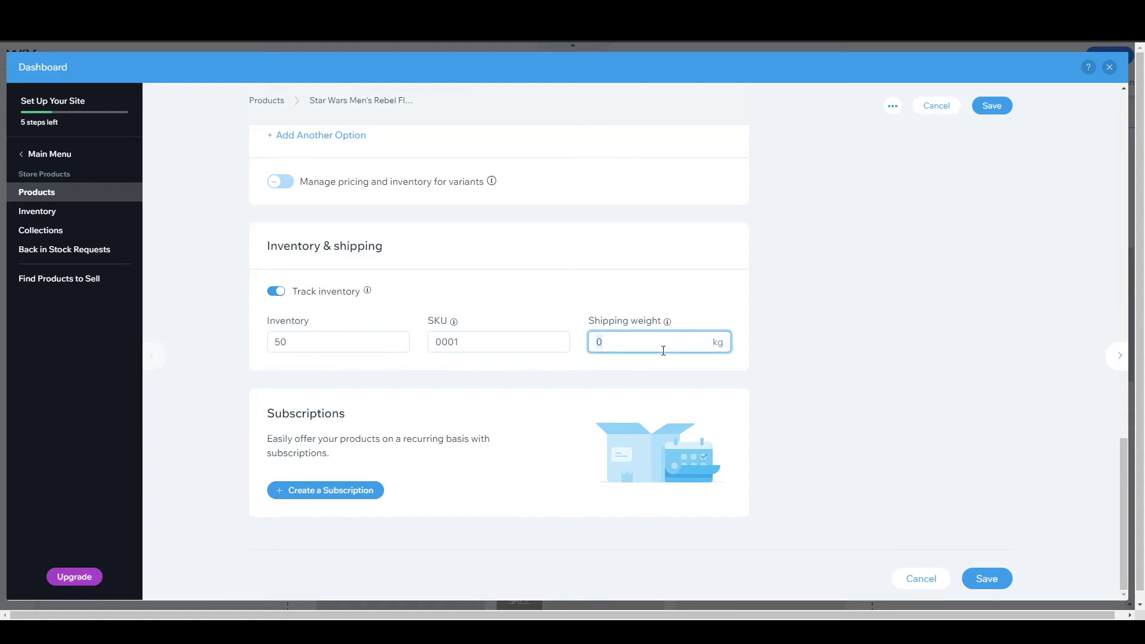
{"action": "left_click", "coordinate": [633, 379]}
{"action": "left_click", "coordinate": [623, 341]}
{"action": "type", "text": "0.5"}
{"action": "left_click", "coordinate": [555, 380]}
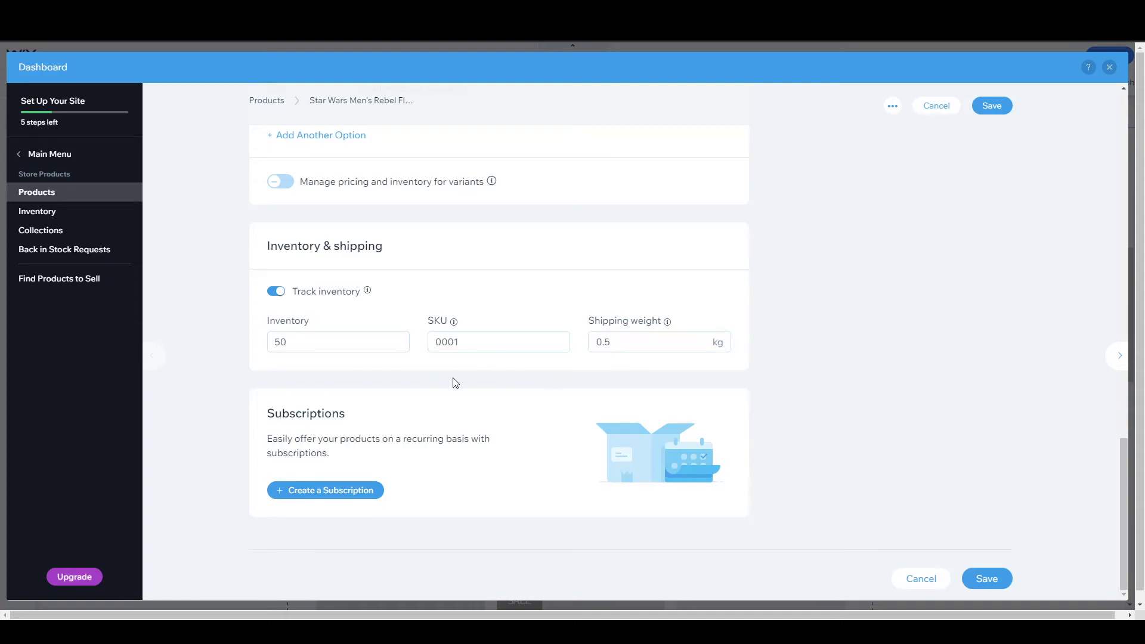
{"action": "scroll", "coordinate": [346, 423], "scroll_direction": "up", "scroll_amount": 8}
{"action": "scroll", "coordinate": [346, 422], "scroll_direction": "up", "scroll_amount": 6}
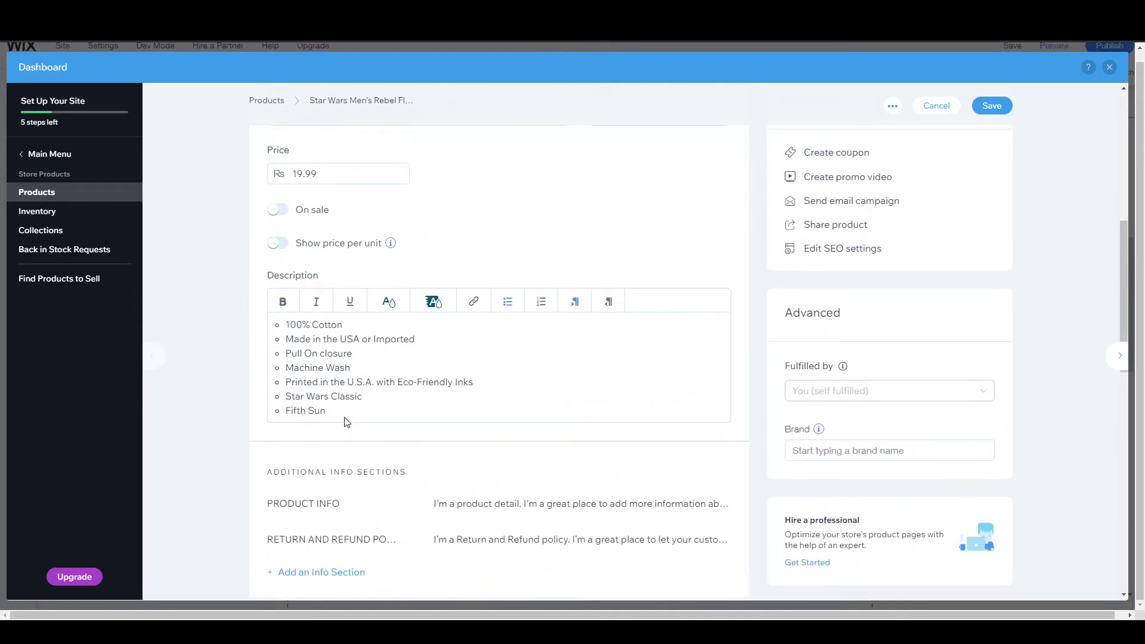
{"action": "scroll", "coordinate": [347, 416], "scroll_direction": "up", "scroll_amount": 4}
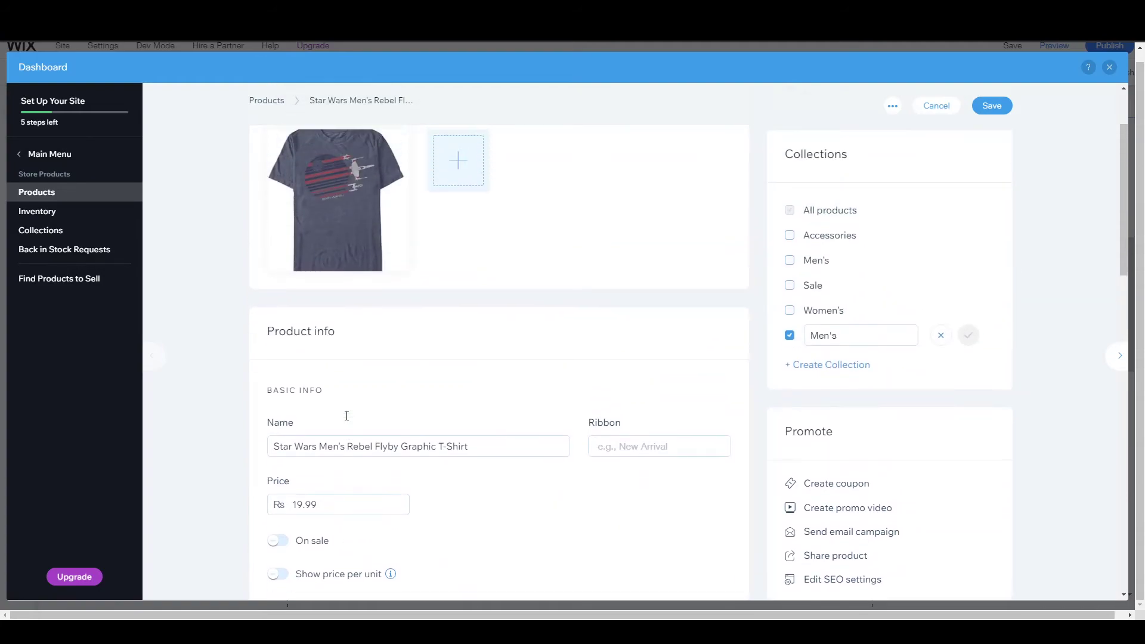
Change the product price from 19.99 to 500
{"action": "left_click", "coordinate": [336, 507]}
{"action": "double_click", "coordinate": [313, 506]}
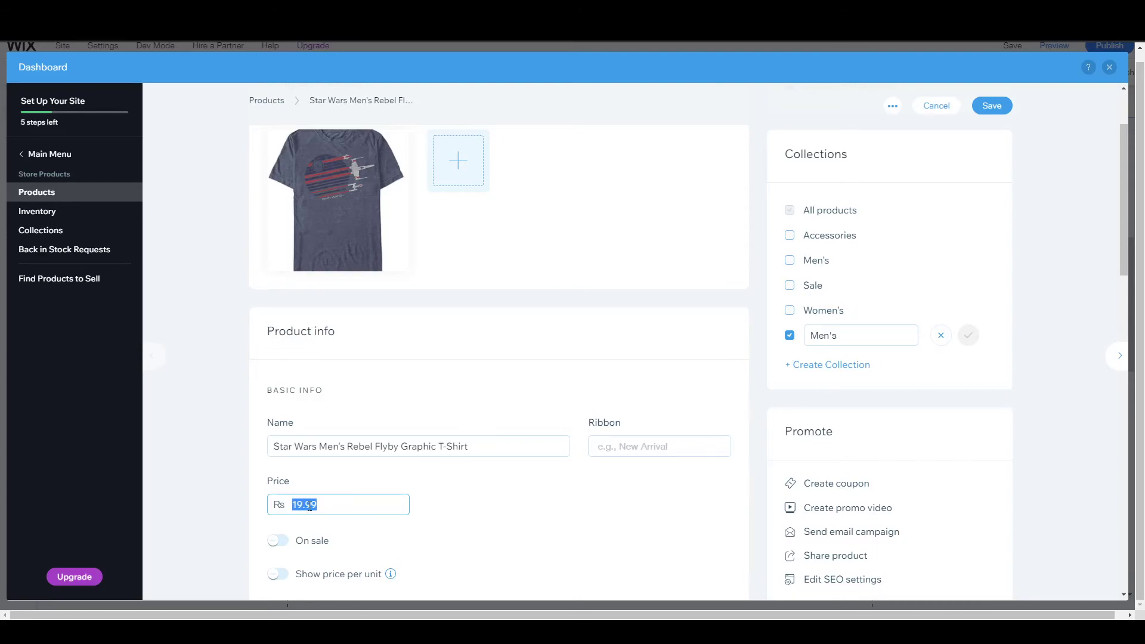
{"action": "type", "text": "5"}
{"action": "left_click", "coordinate": [250, 488]}
Put the T-shirt on sale at 45% off, turn off per-unit pricing, and save
{"action": "scroll", "coordinate": [248, 503], "scroll_direction": "down", "scroll_amount": 2}
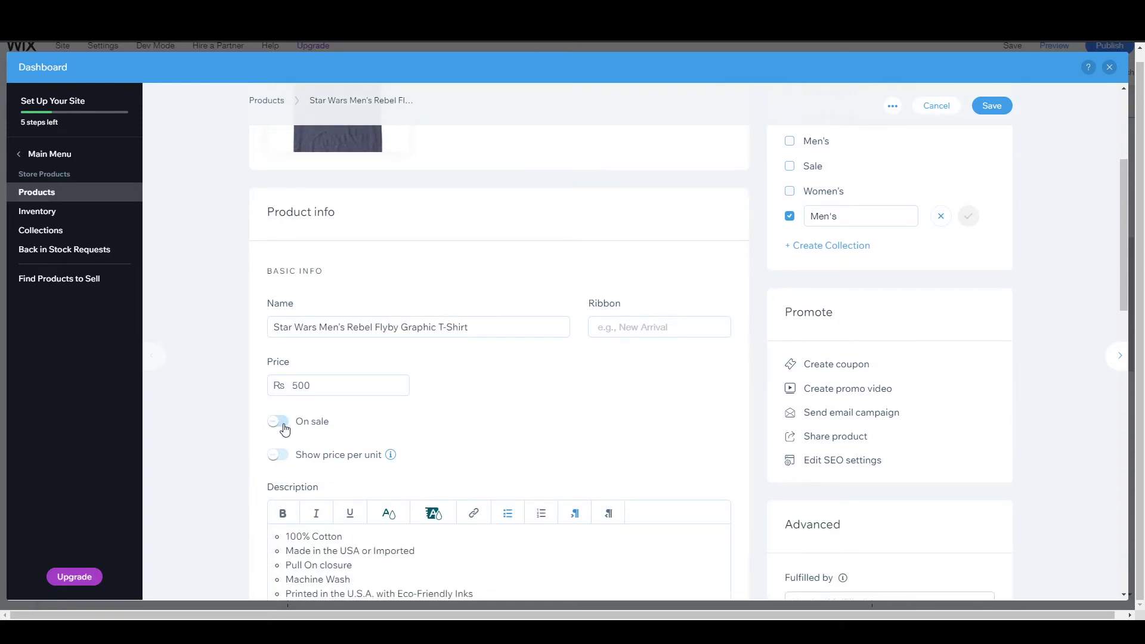
{"action": "left_click", "coordinate": [283, 424]}
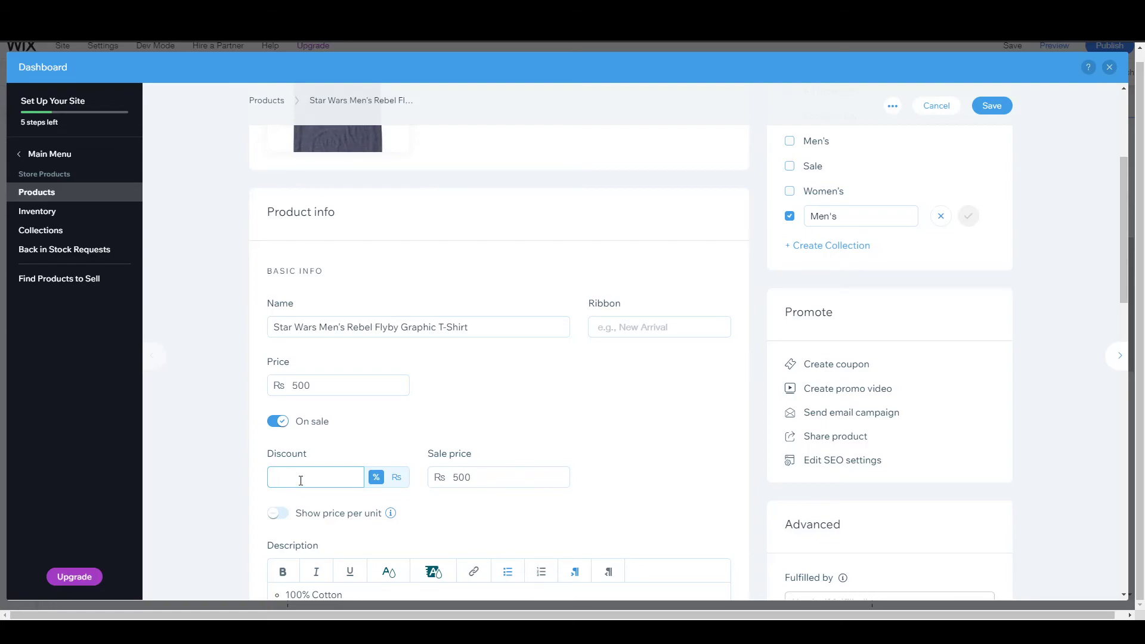
{"action": "left_click", "coordinate": [280, 514]}
{"action": "scroll", "coordinate": [232, 514], "scroll_direction": "down", "scroll_amount": 2}
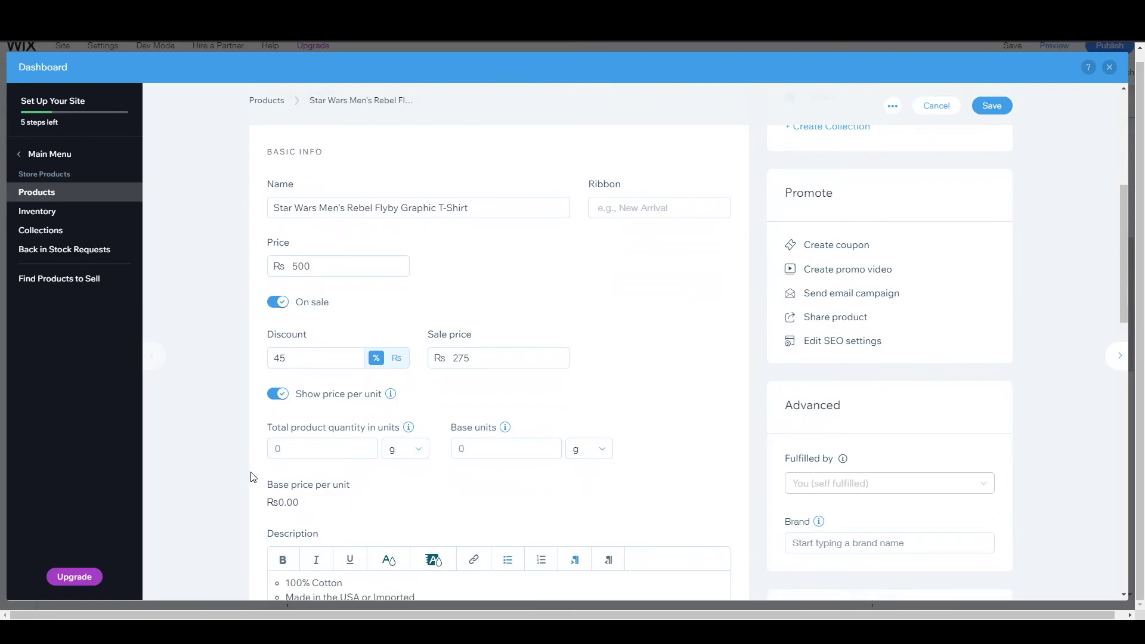
{"action": "left_click", "coordinate": [276, 395]}
{"action": "scroll", "coordinate": [228, 416], "scroll_direction": "up", "scroll_amount": 6}
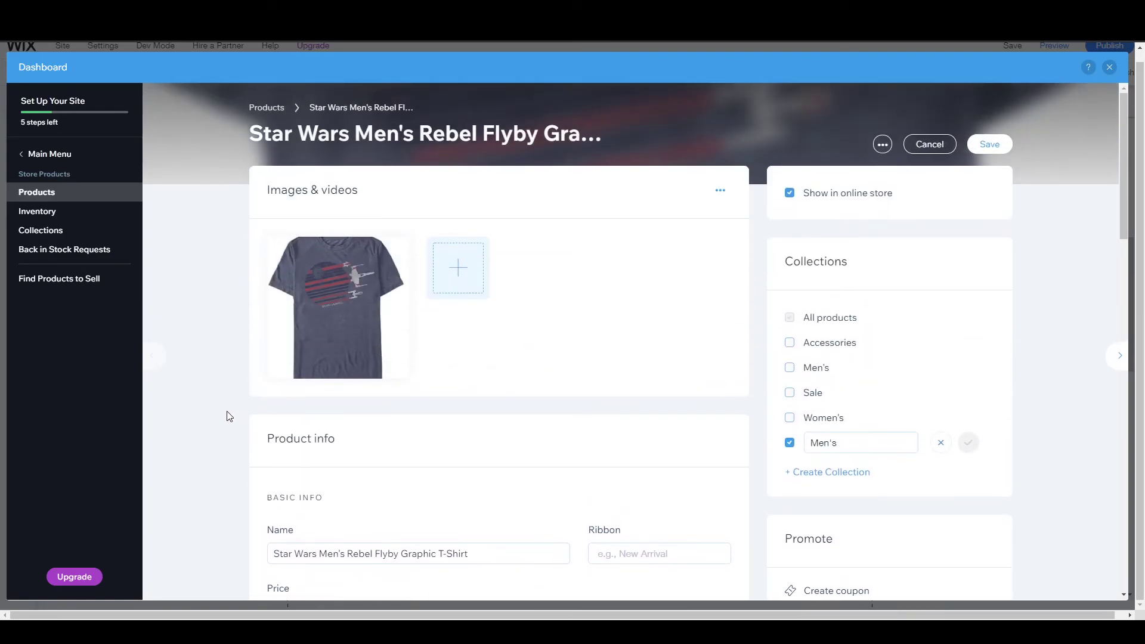
{"action": "scroll", "coordinate": [333, 307], "scroll_direction": "down", "scroll_amount": 6}
{"action": "scroll", "coordinate": [695, 250], "scroll_direction": "up", "scroll_amount": 6}
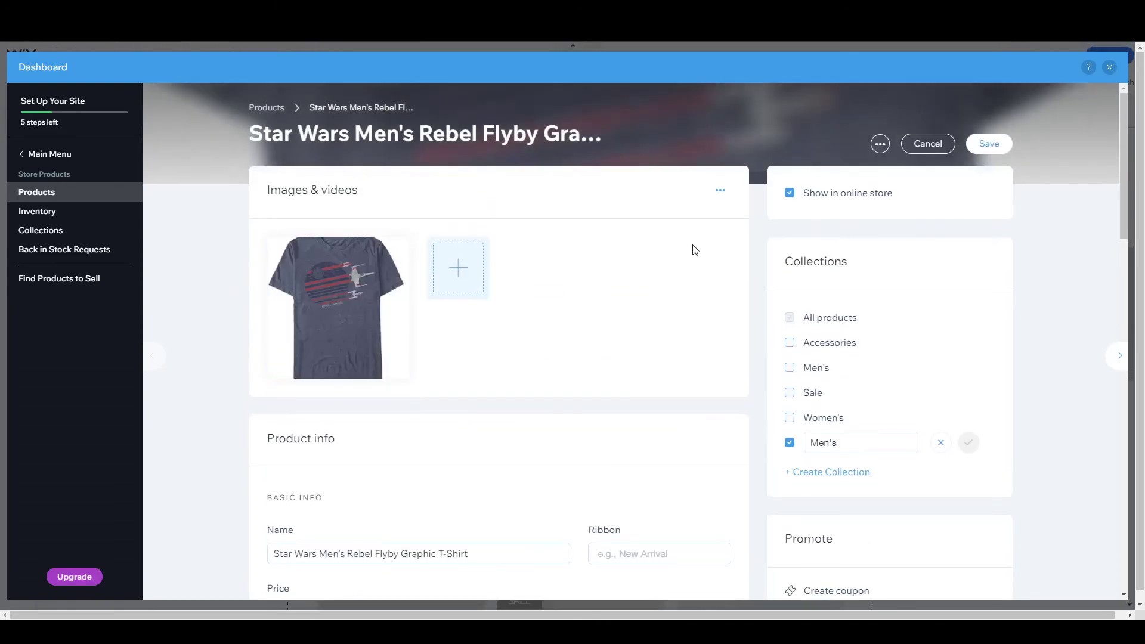
{"action": "left_click", "coordinate": [987, 143]}
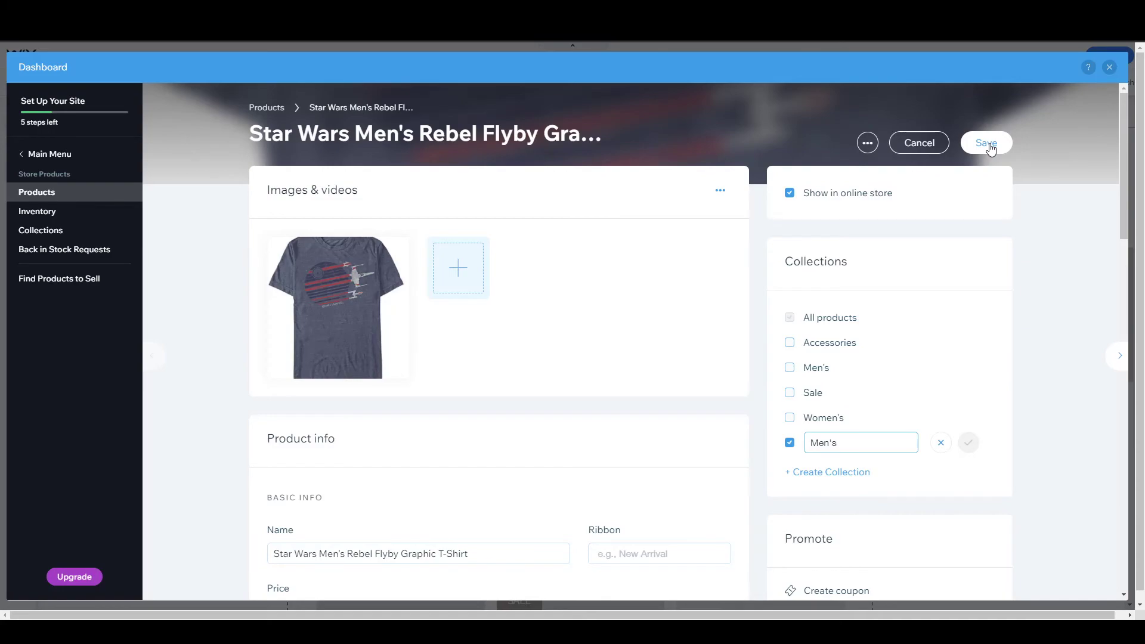
{"action": "left_click", "coordinate": [986, 144]}
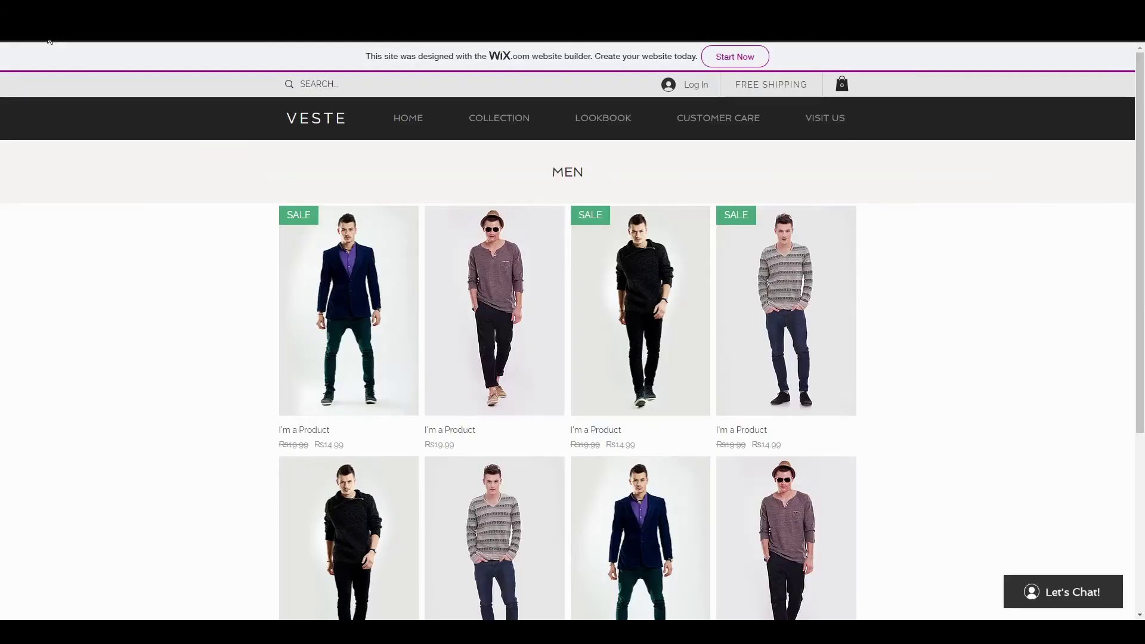
Reload the live Men page and check the T-shirt's ₨275.00 price and sizes in Quick View
{"action": "key", "text": "F5"}
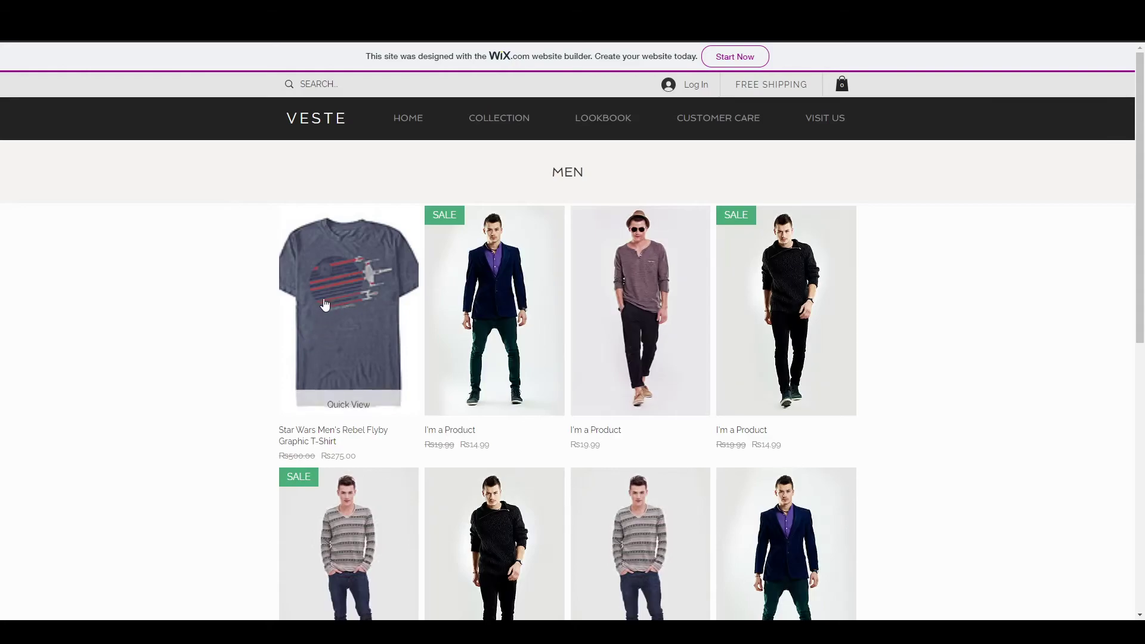
{"action": "scroll", "coordinate": [360, 325], "scroll_direction": "down", "scroll_amount": 2}
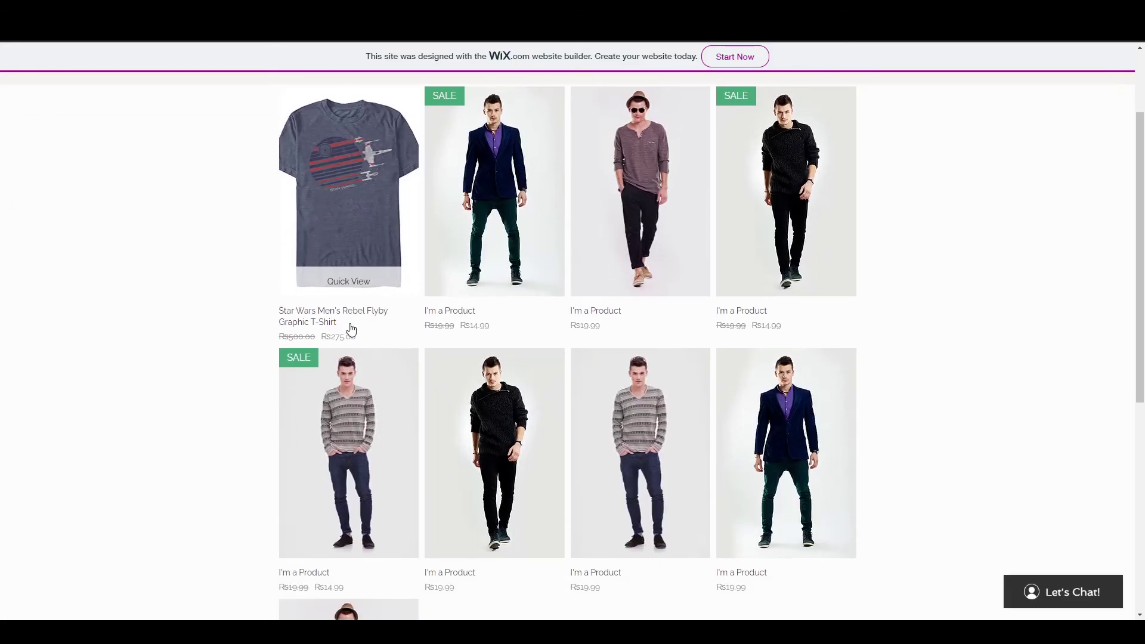
{"action": "left_click", "coordinate": [349, 285]}
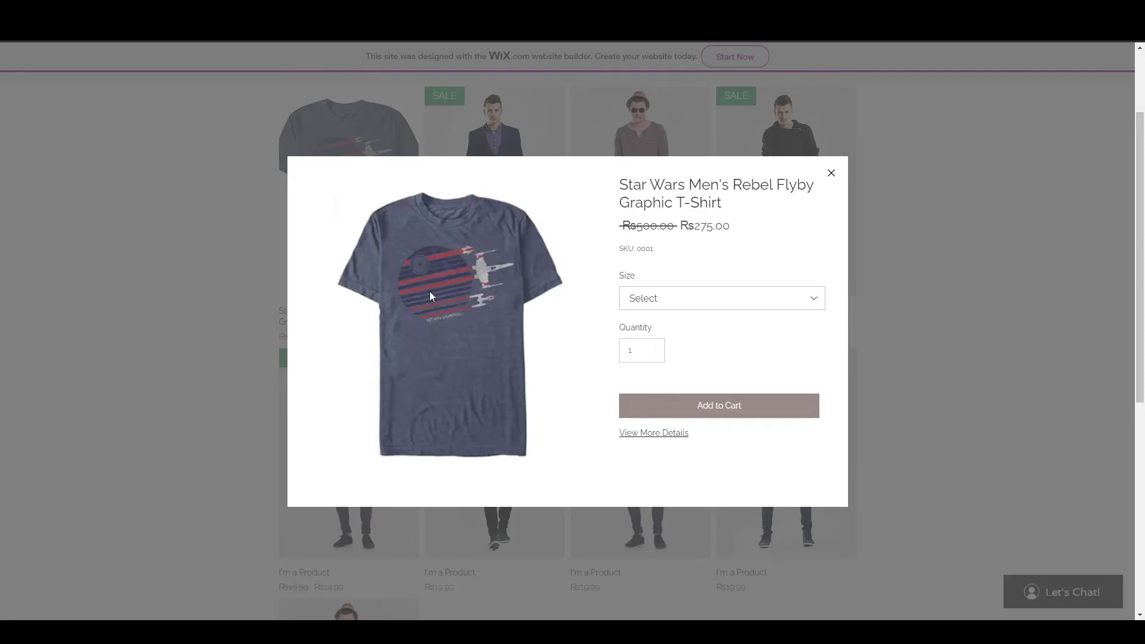
{"action": "left_click_drag", "start_coordinate": [617, 194], "coordinate": [741, 182]}
{"action": "left_click", "coordinate": [634, 222]}
{"action": "left_click", "coordinate": [831, 173]}
{"action": "scroll", "coordinate": [452, 244], "scroll_direction": "up", "scroll_amount": 2}
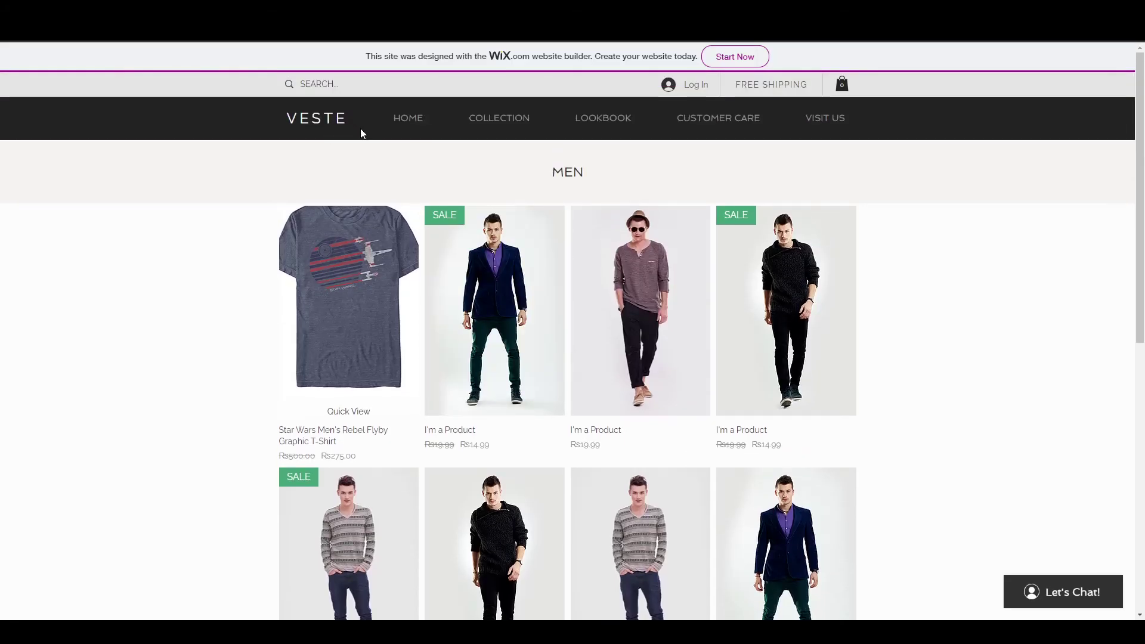
{"action": "mouse_move", "coordinate": [499, 111]}
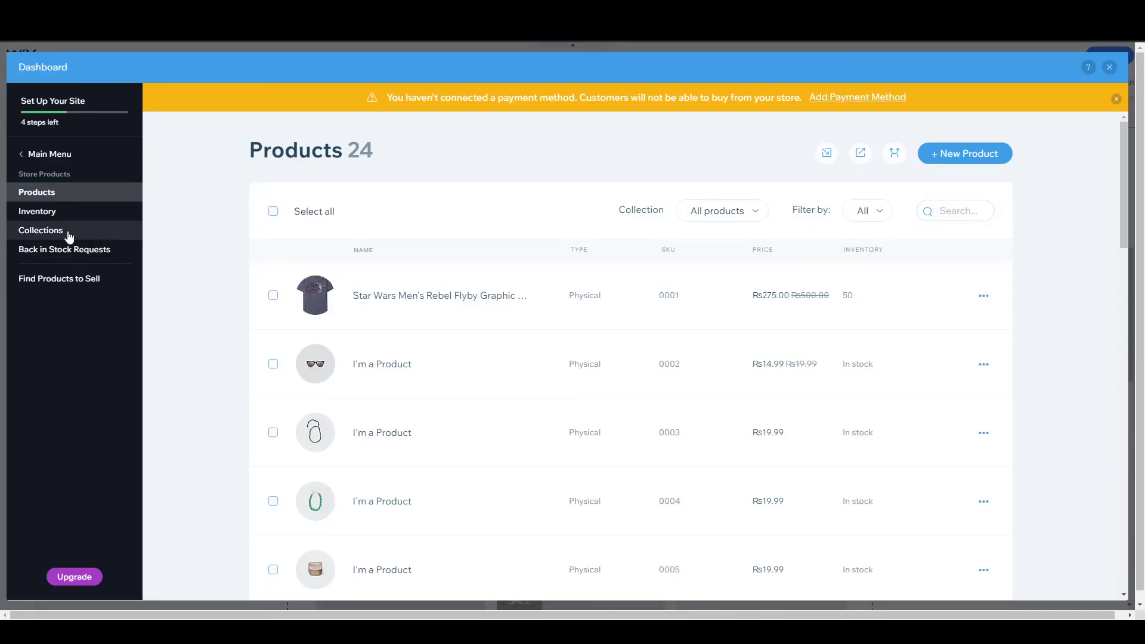
Open Collections, review the Sale collection's eight products, and save back to the grid
{"action": "left_click", "coordinate": [41, 233]}
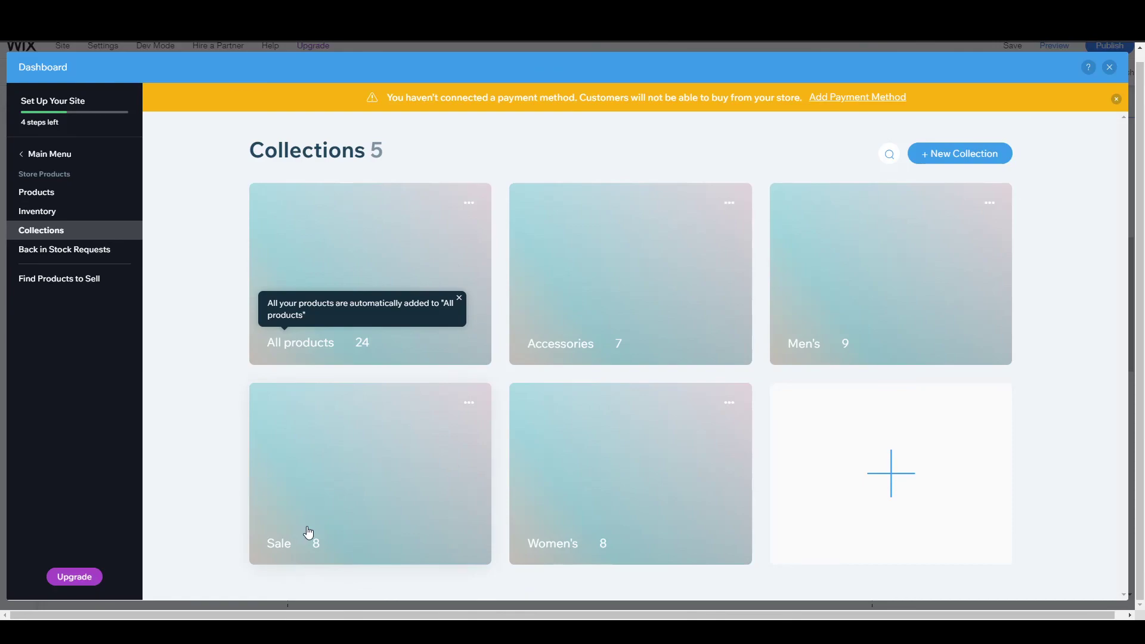
{"action": "left_click", "coordinate": [338, 503]}
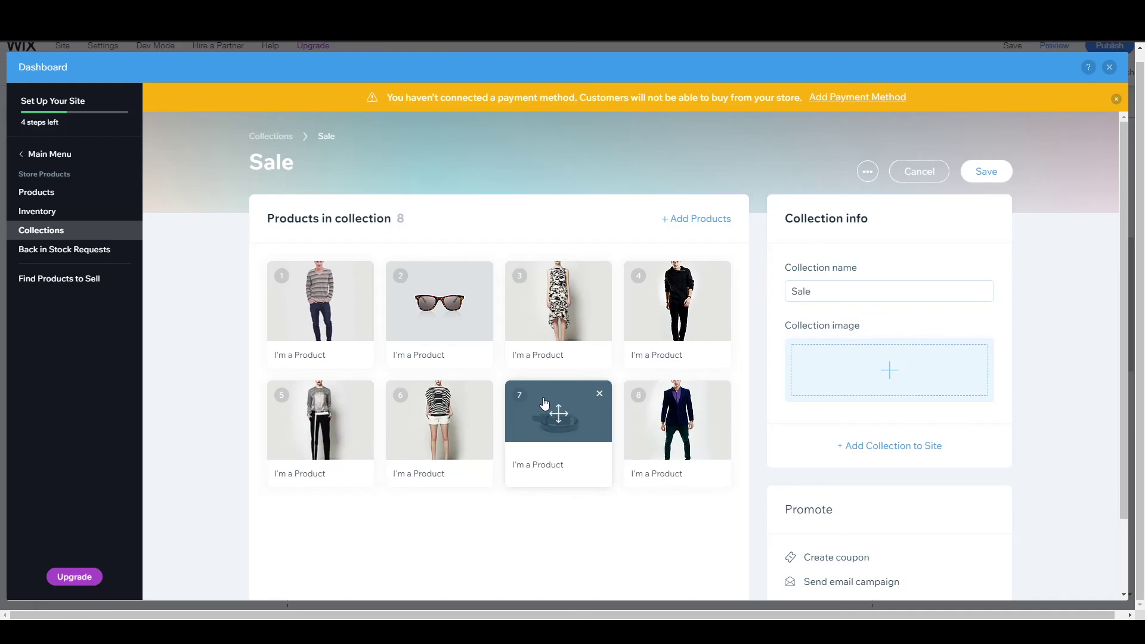
{"action": "left_click", "coordinate": [987, 173]}
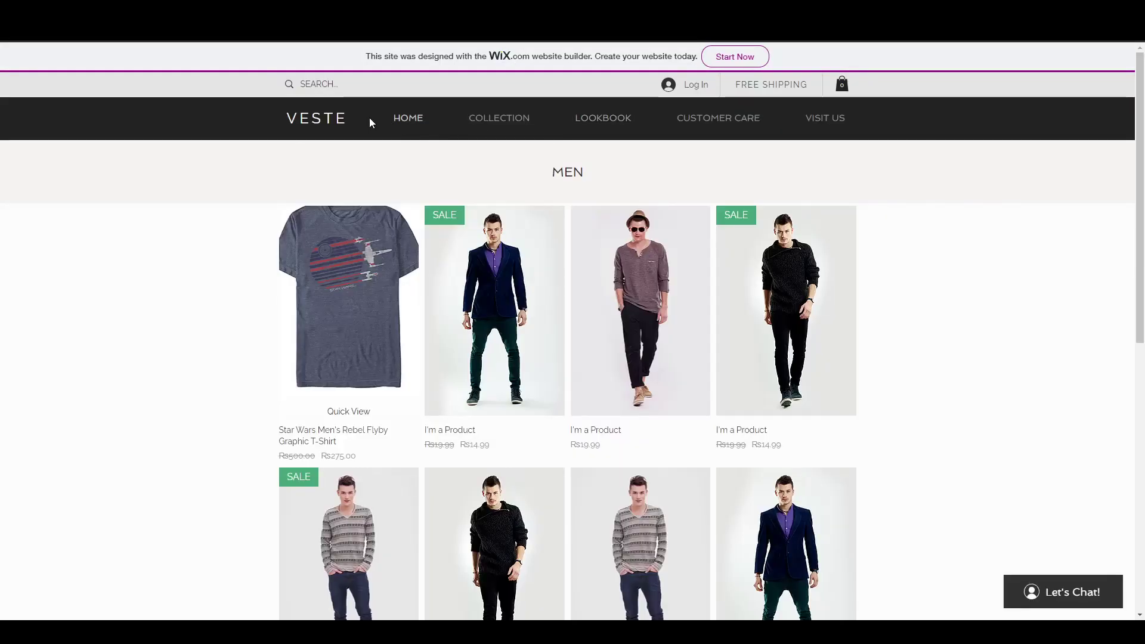
Go to the HOME page and scroll to find the Star Wars T-shirt at ₨275.00
{"action": "left_click", "coordinate": [398, 118]}
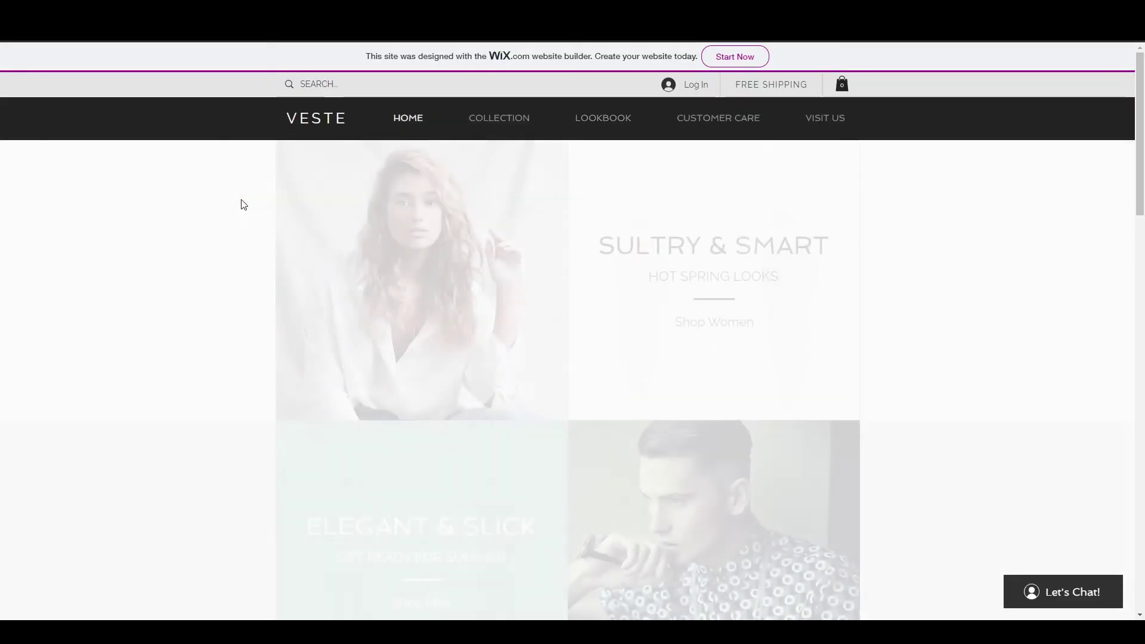
{"action": "scroll", "coordinate": [243, 206], "scroll_direction": "down", "scroll_amount": 15}
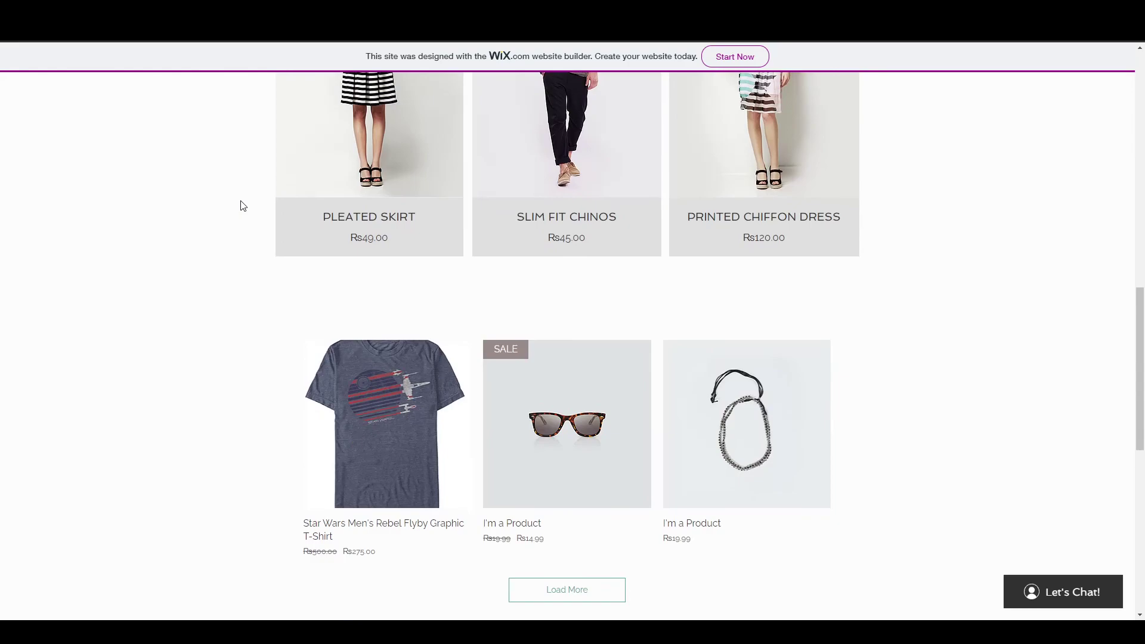
{"action": "scroll", "coordinate": [243, 205], "scroll_direction": "down", "scroll_amount": 2}
{"action": "mouse_move", "coordinate": [352, 265]}
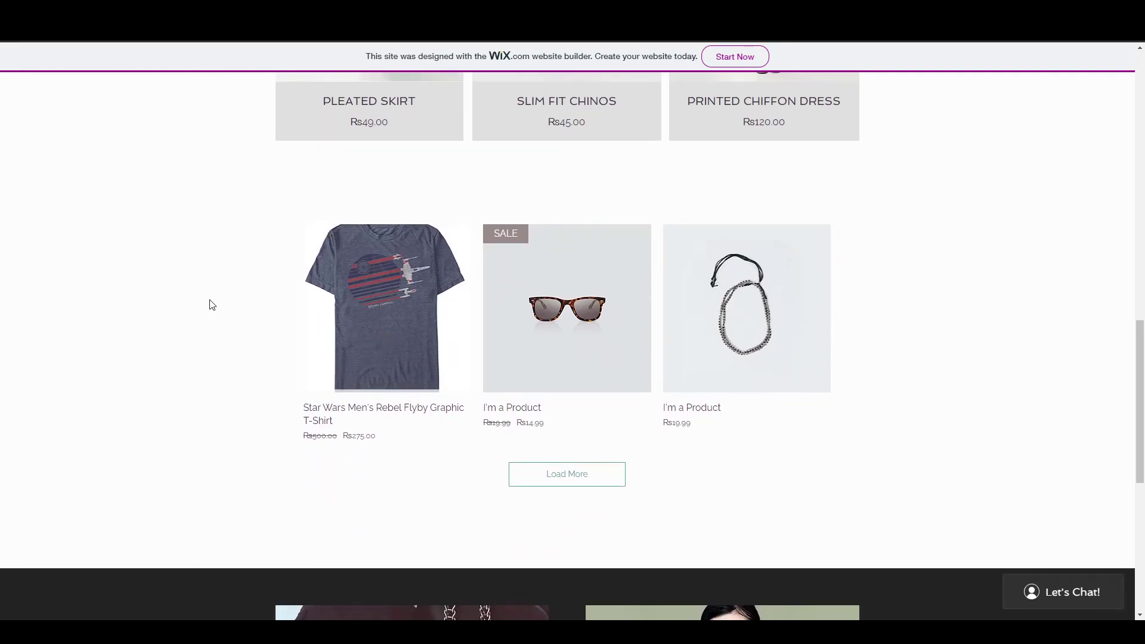
{"action": "scroll", "coordinate": [209, 302], "scroll_direction": "up", "scroll_amount": 15}
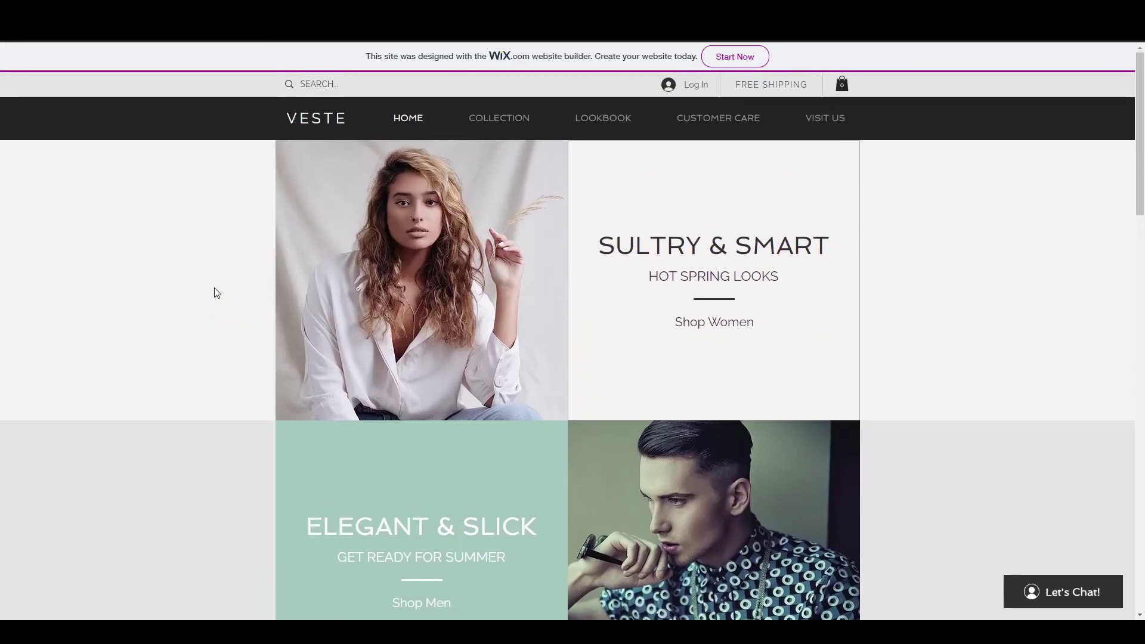